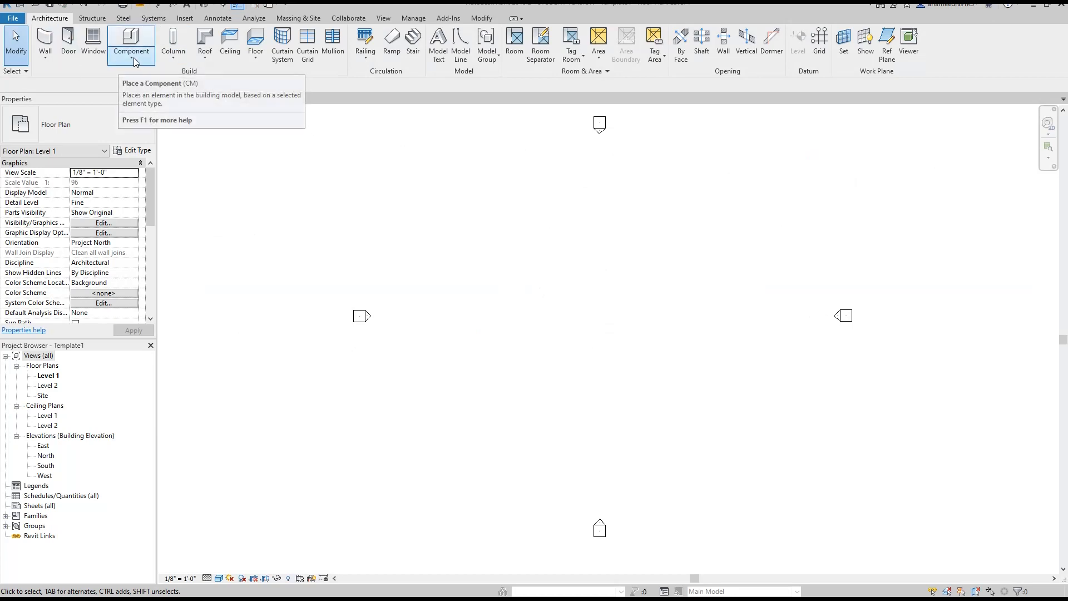
# - Create an in-place model in the Generic Models category, named Generic Models 1
pyautogui.click(131, 58)
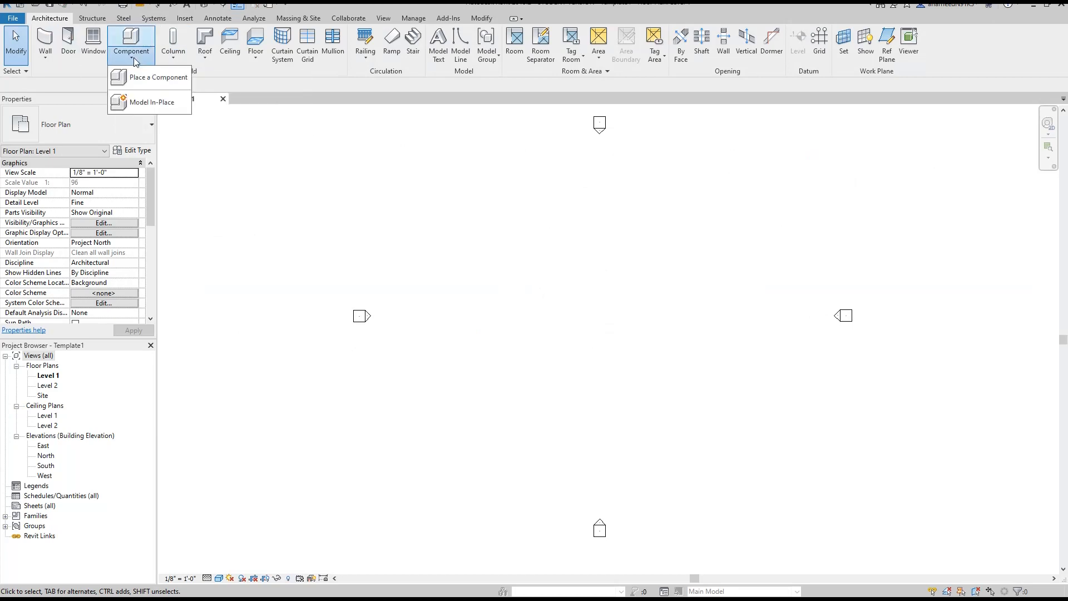
pyautogui.click(162, 103)
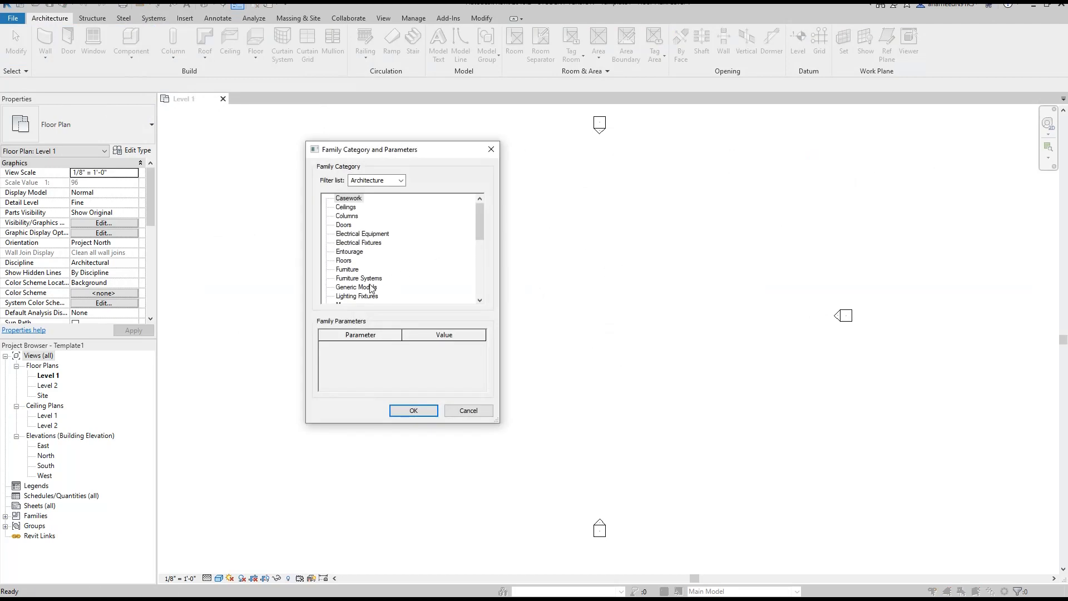
pyautogui.click(359, 288)
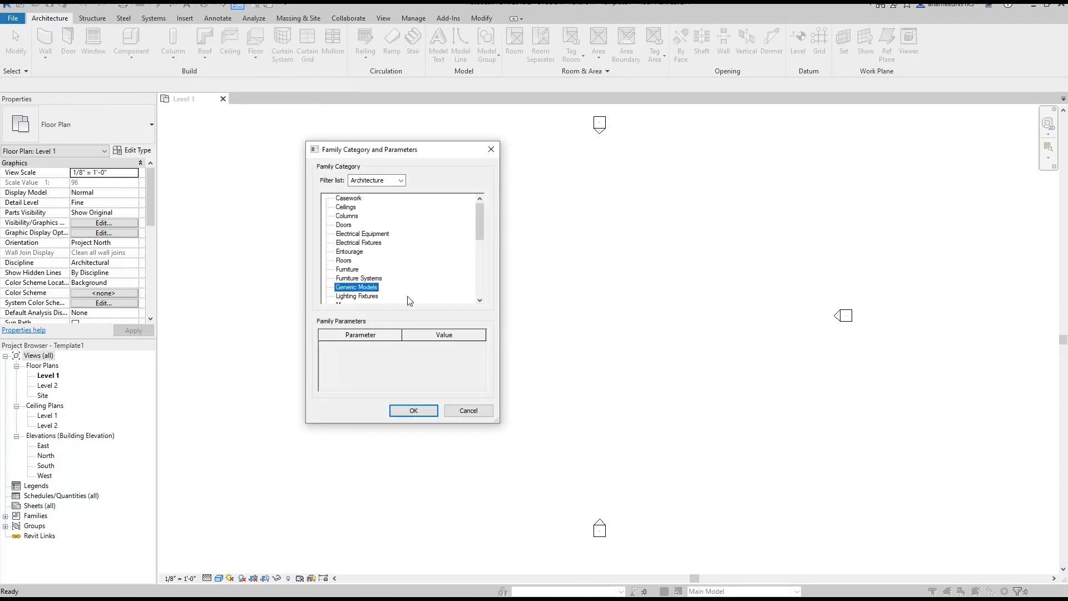
pyautogui.click(418, 413)
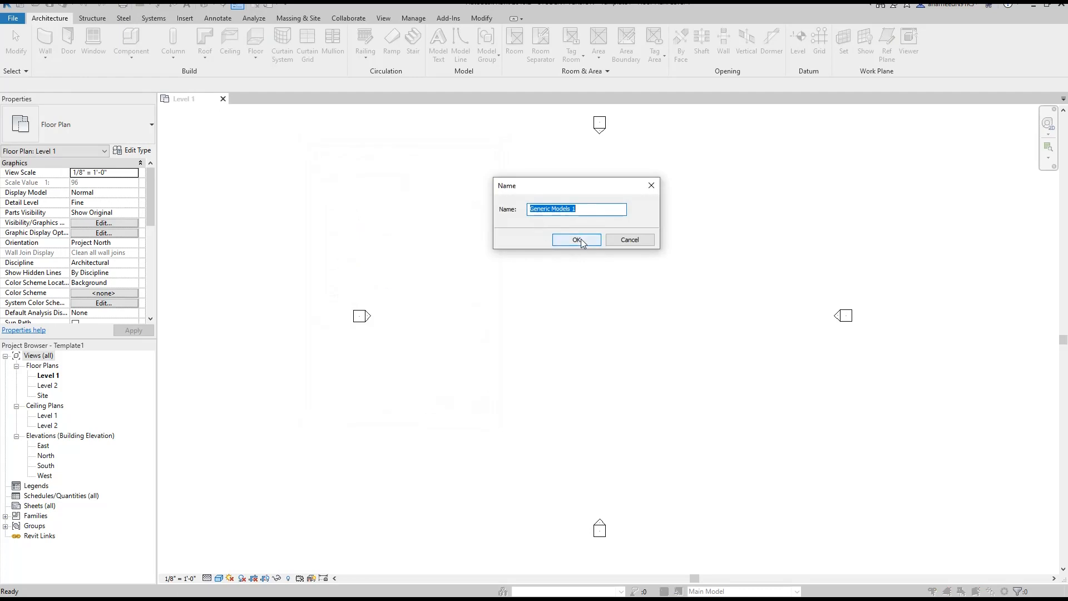
pyautogui.click(583, 239)
# - Start an extrusion on Level 1 and sketch a rectangle about 1'-5" wide and 11" high between the elevation markers
pyautogui.click(103, 45)
pyautogui.click(528, 289)
pyautogui.scroll(2, 565, 305)
pyautogui.press('Escape')
pyautogui.click(417, 34)
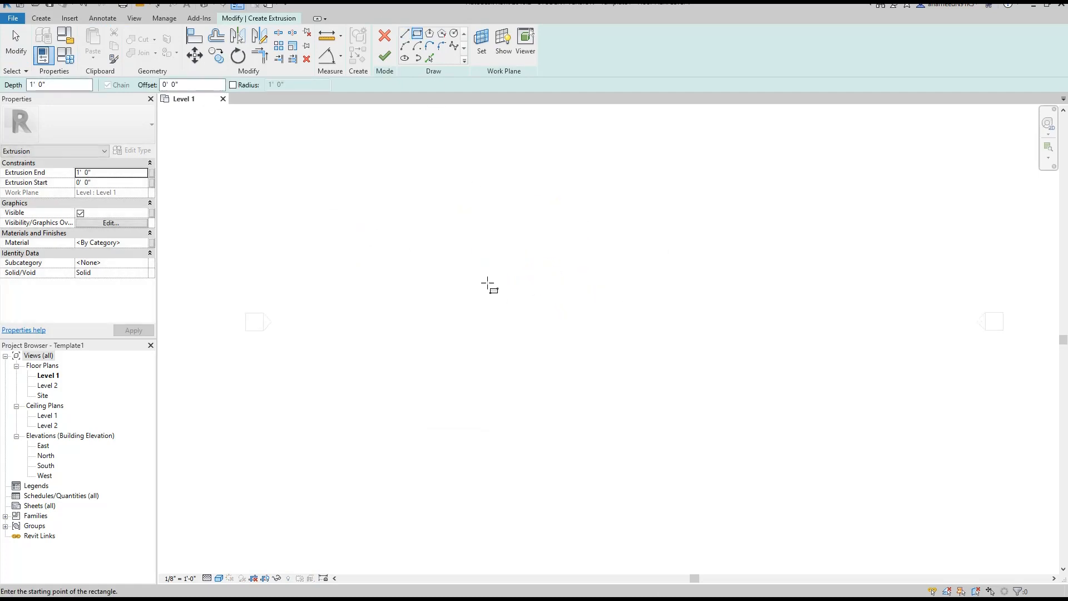
pyautogui.click(488, 283)
pyautogui.scroll(5, 524, 294)
pyautogui.moveTo(490, 280); pyautogui.dragTo(607, 365, button='middle')
pyautogui.scroll(3, 579, 363)
pyautogui.click(565, 358)
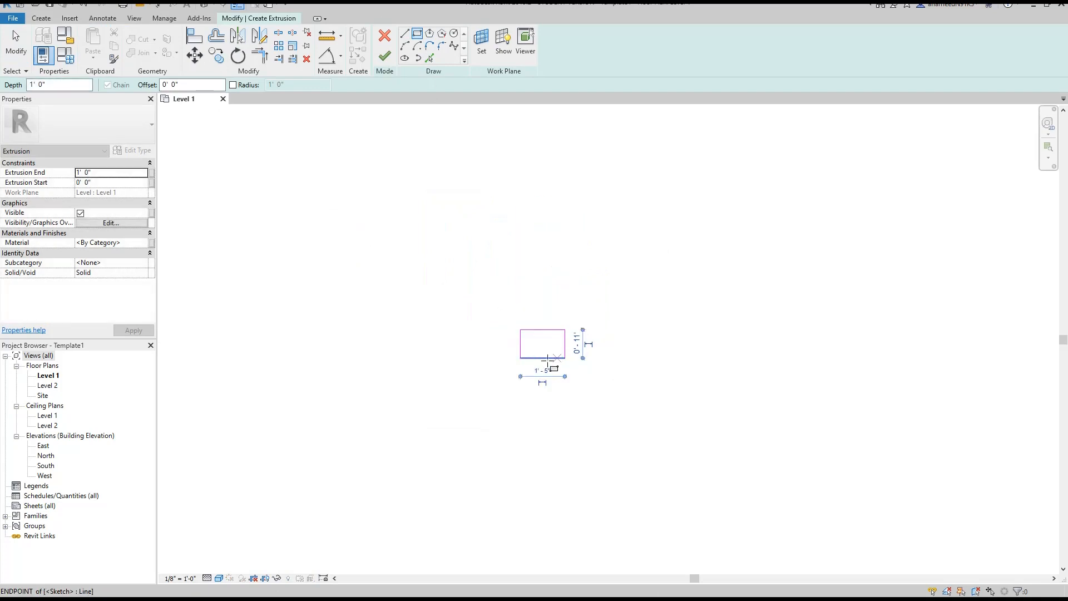
pyautogui.scroll(3, 543, 357)
pyautogui.press('Escape')
pyautogui.press('Escape')
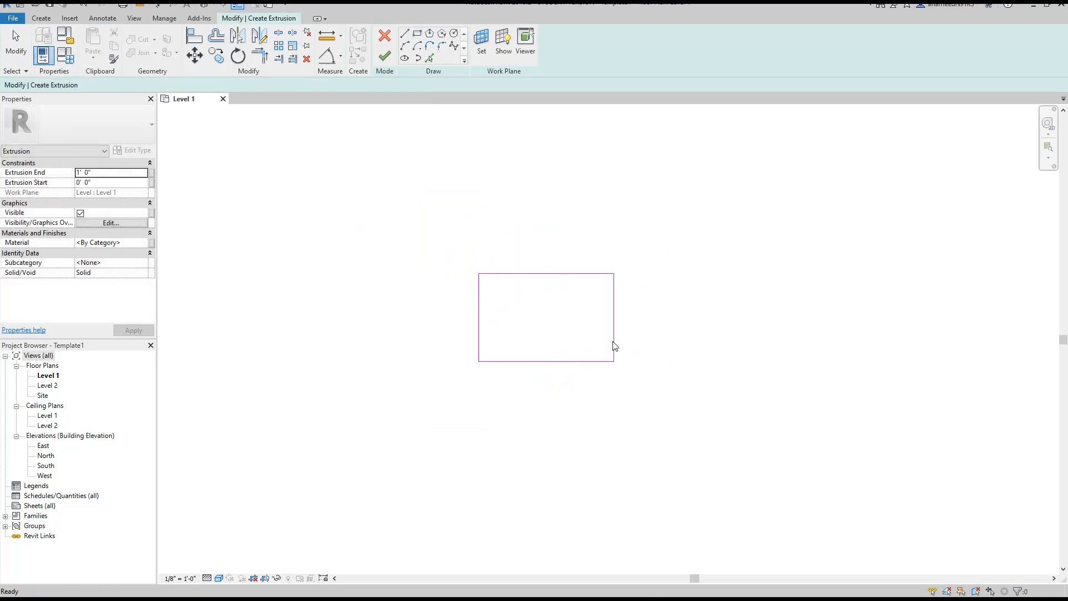
# - Set the rectangle's width to 8.75" by repositioning its right edge
pyautogui.click(614, 352)
pyautogui.click(549, 375)
pyautogui.write('8.75"')
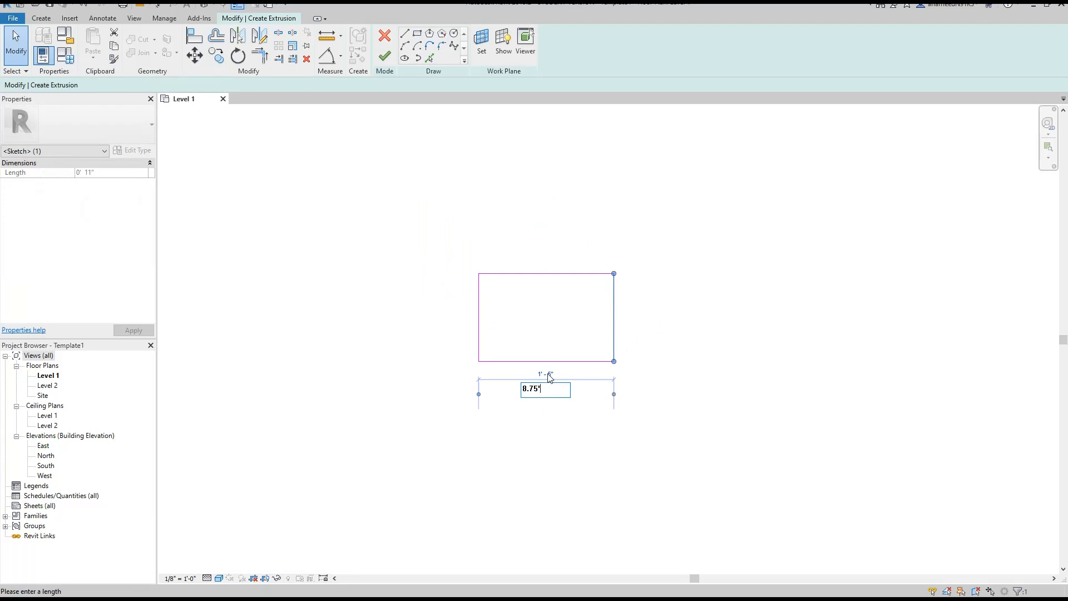
pyautogui.press('Return')
pyautogui.press('Escape')
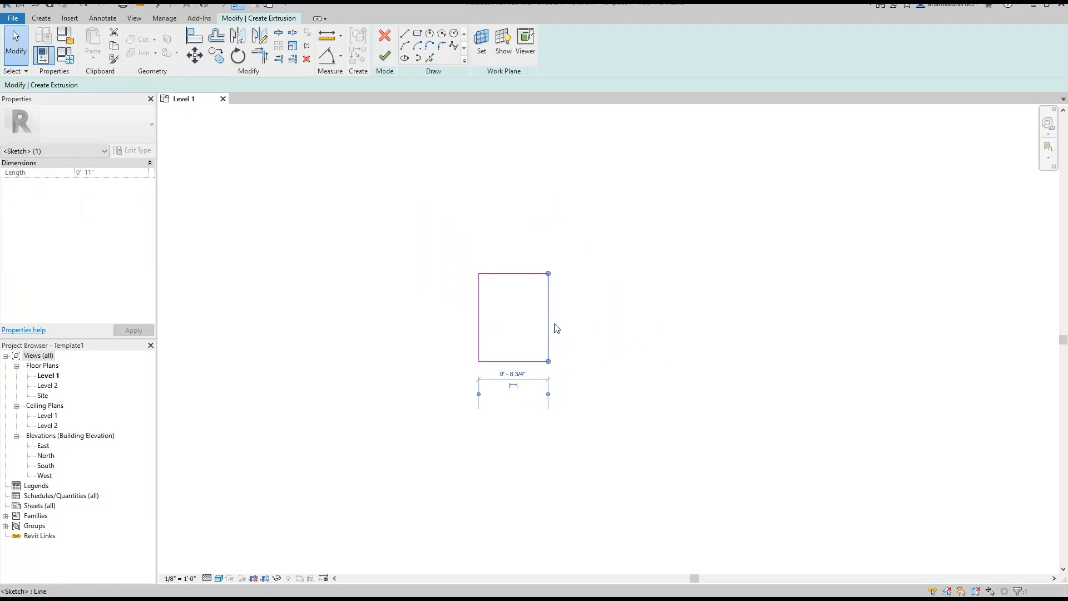
# - Set the rectangle's height to 4.25" by repositioning its bottom edge
pyautogui.click(531, 361)
pyautogui.click(455, 317)
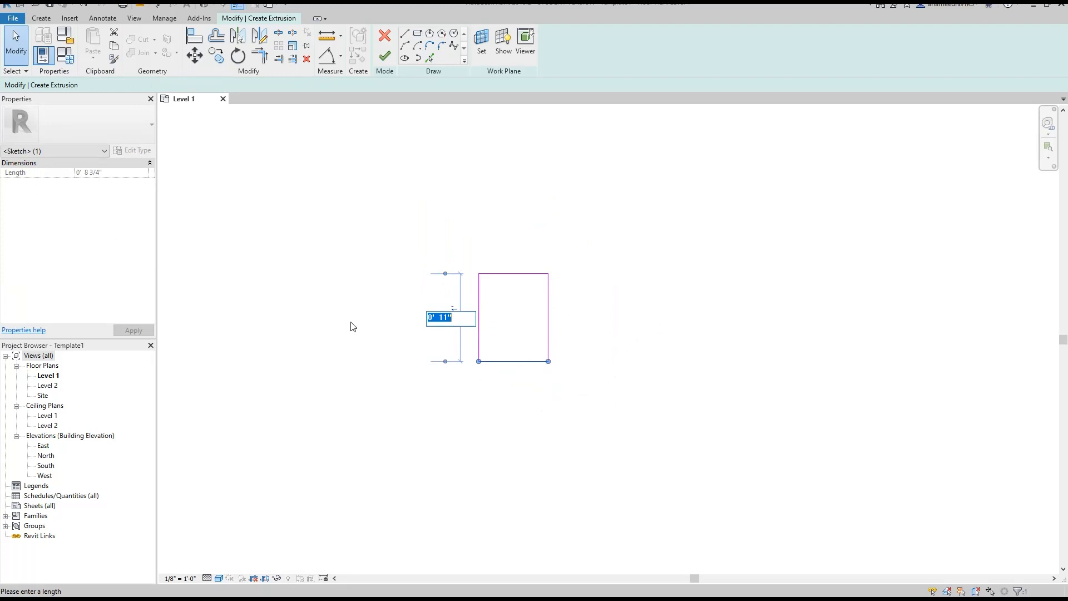
pyautogui.write('4')
pyautogui.write('.25"')
pyautogui.press('Return')
# - Finish the extrusion sketch and set the block's Extrusion End to 2.75"
pyautogui.scroll(3, 529, 293)
pyautogui.moveTo(488, 302); pyautogui.dragTo(585, 320, button='middle')
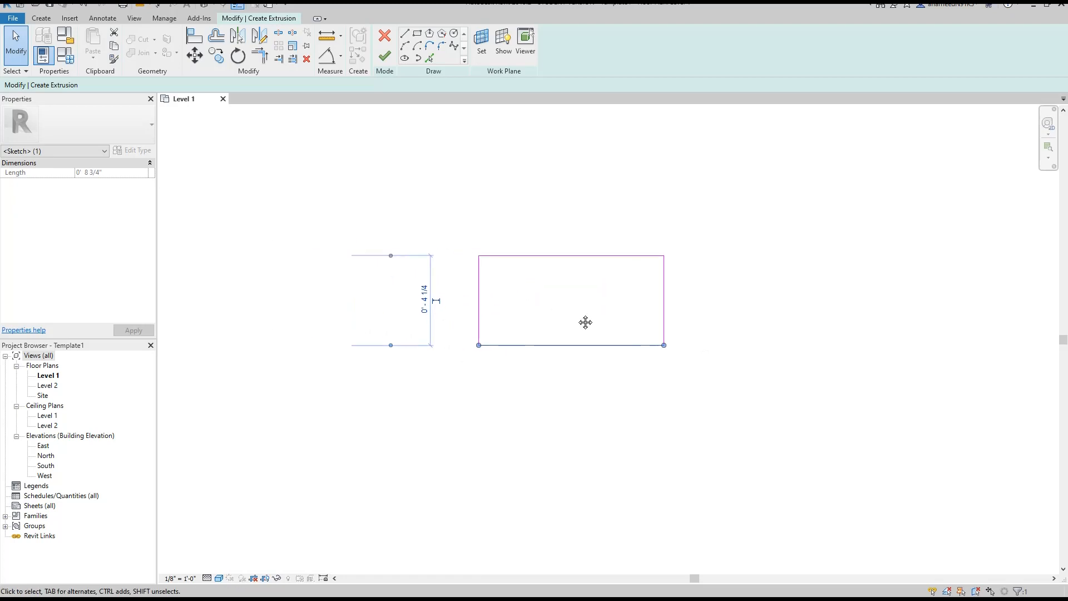
pyautogui.click(385, 56)
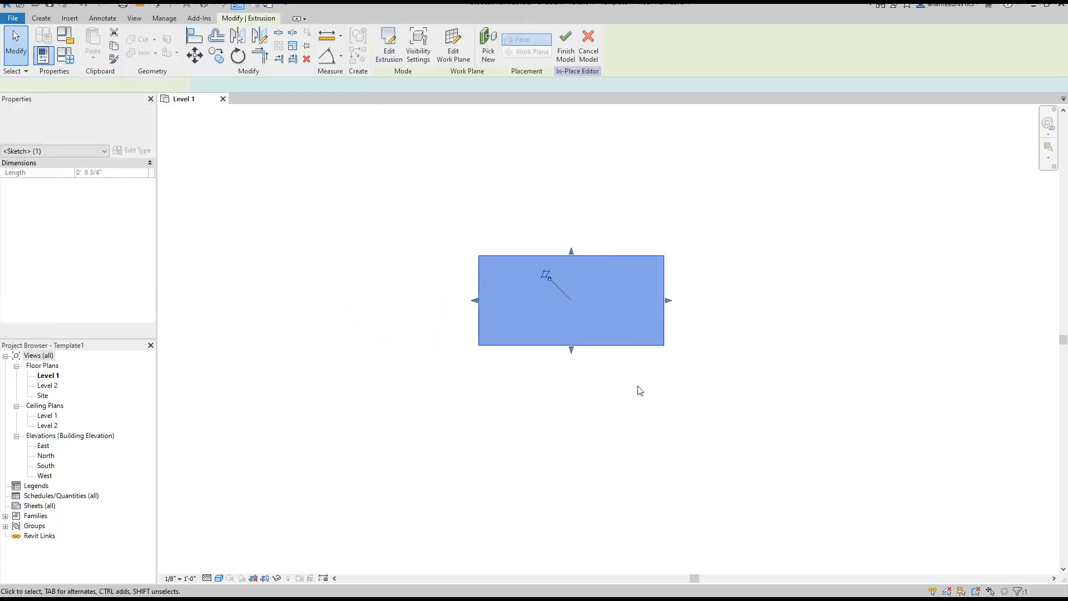
pyautogui.moveTo(725, 201); pyautogui.dragTo(420, 412)
pyautogui.click(104, 175)
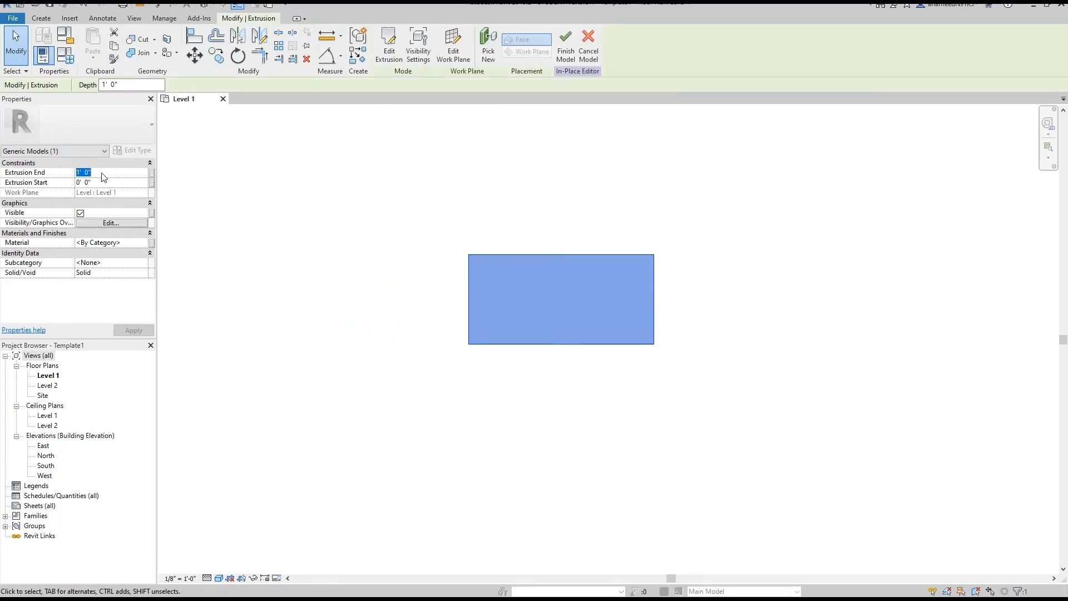
pyautogui.write('2.75')
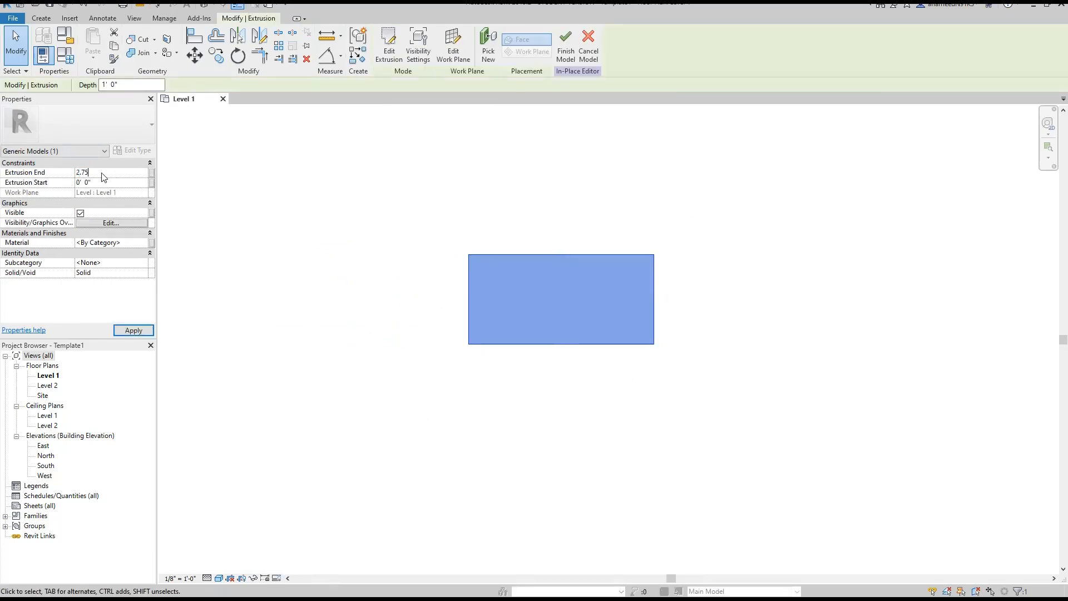
pyautogui.press('Return')
# - Open the default 3D view and frame the extruded block
pyautogui.click(206, 5)
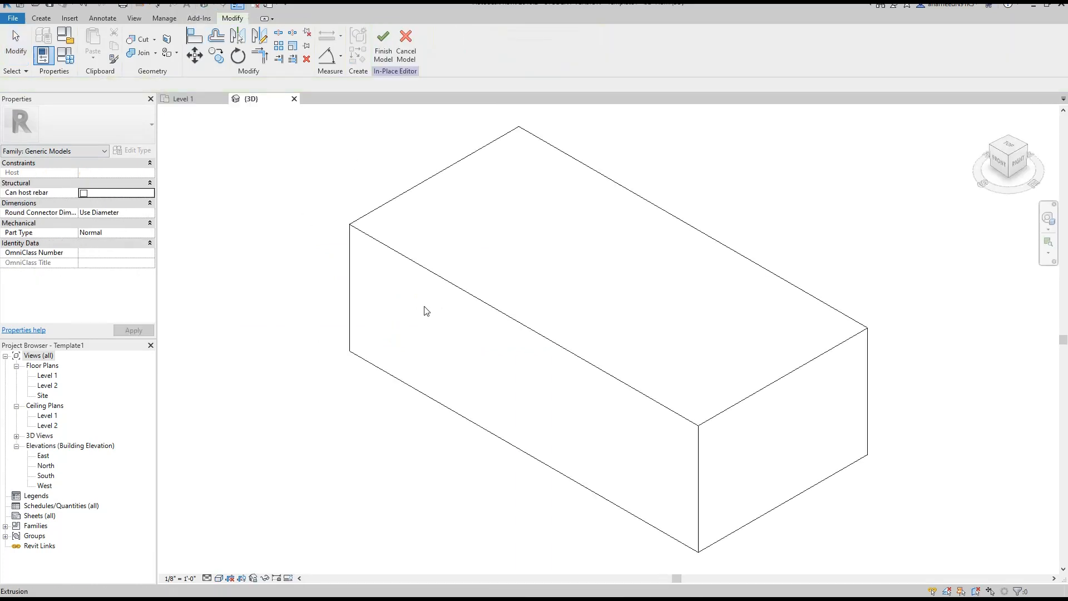
pyautogui.scroll(-5, 534, 273)
pyautogui.scroll(1, 579, 342)
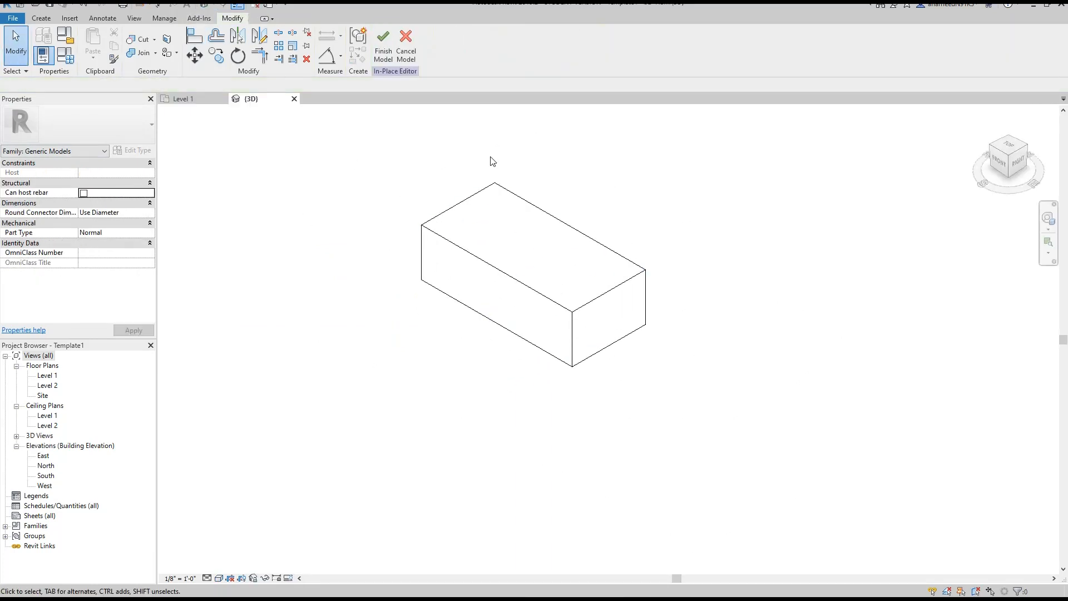
pyautogui.moveTo(584, 179); pyautogui.dragTo(586, 206, button='middle')
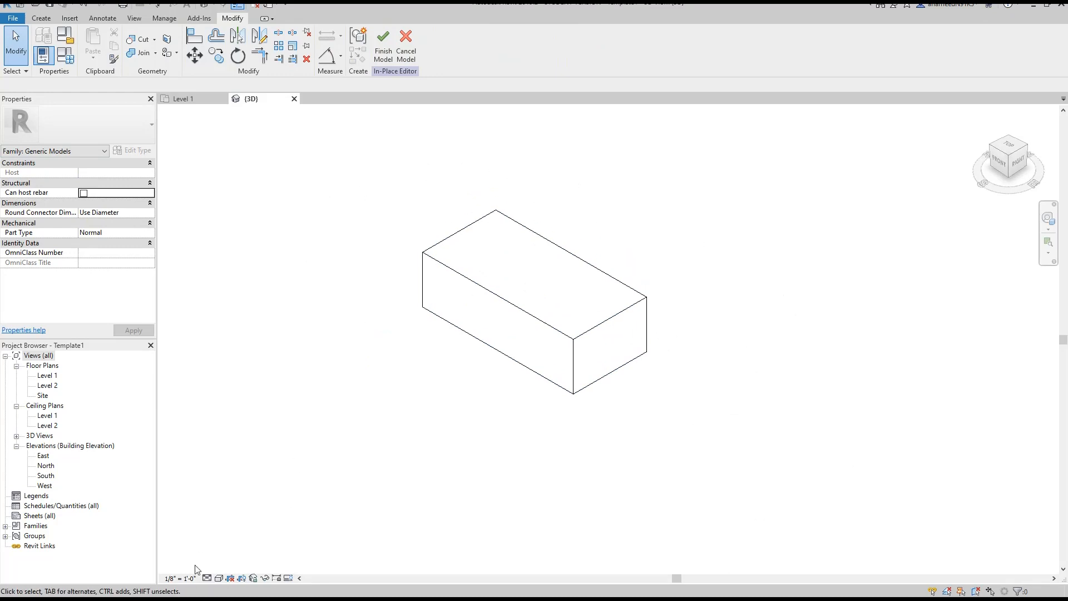
# - Assign the Brick, Common material to the extruded block, searching the material library for "brick"
pyautogui.click(556, 302)
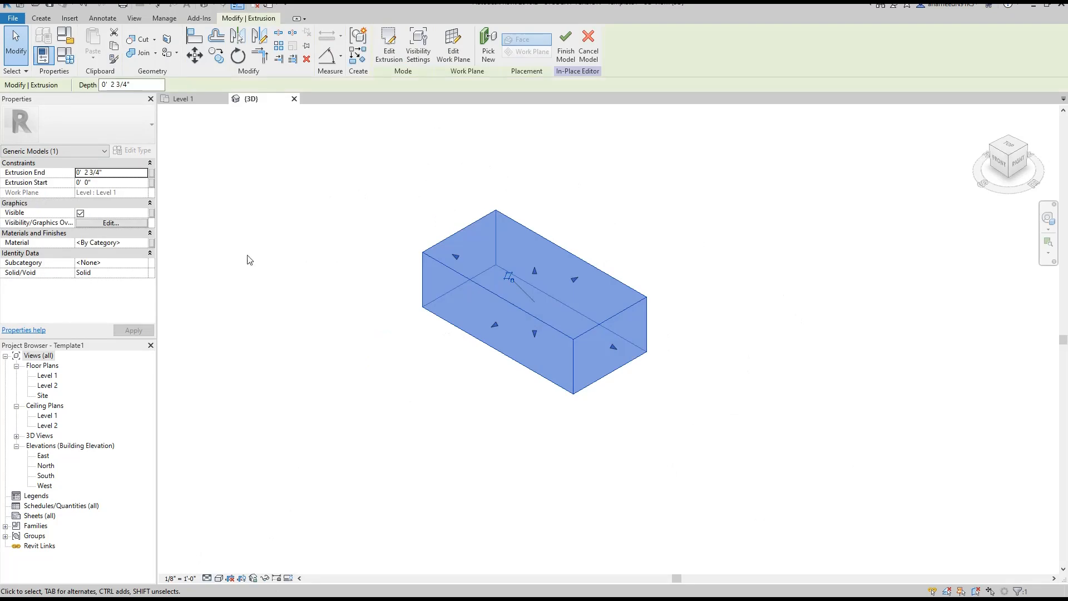
pyautogui.click(138, 242)
pyautogui.click(144, 243)
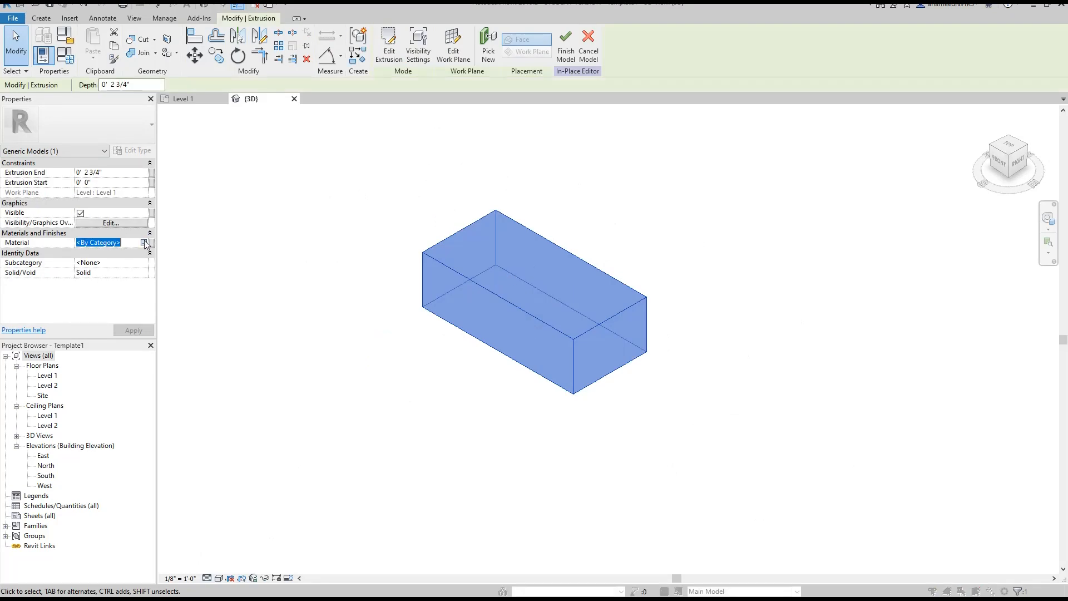
pyautogui.click(144, 243)
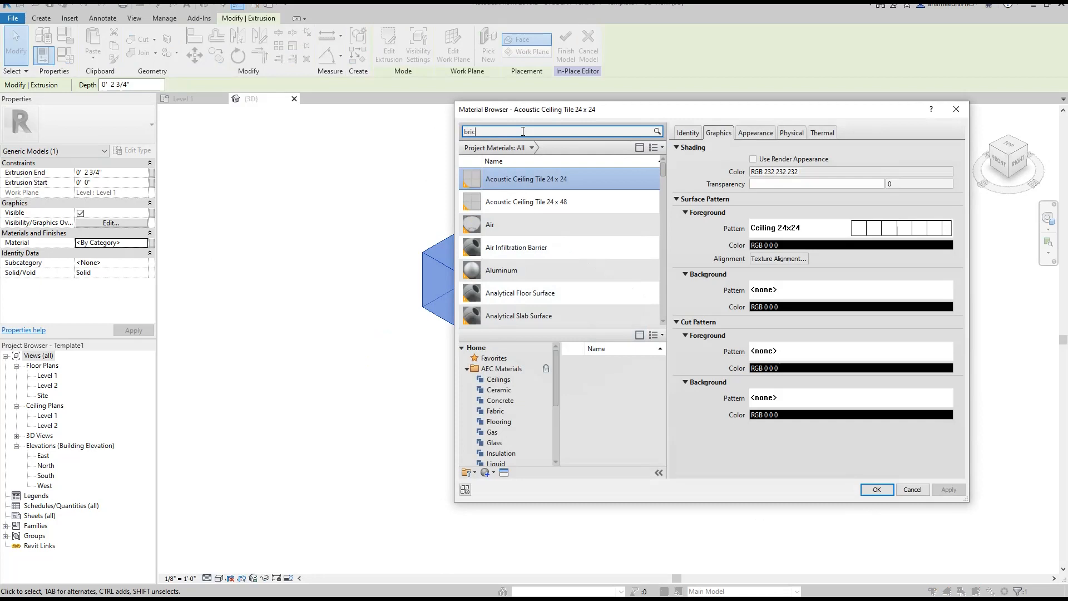
pyautogui.click(523, 131)
pyautogui.write('brick')
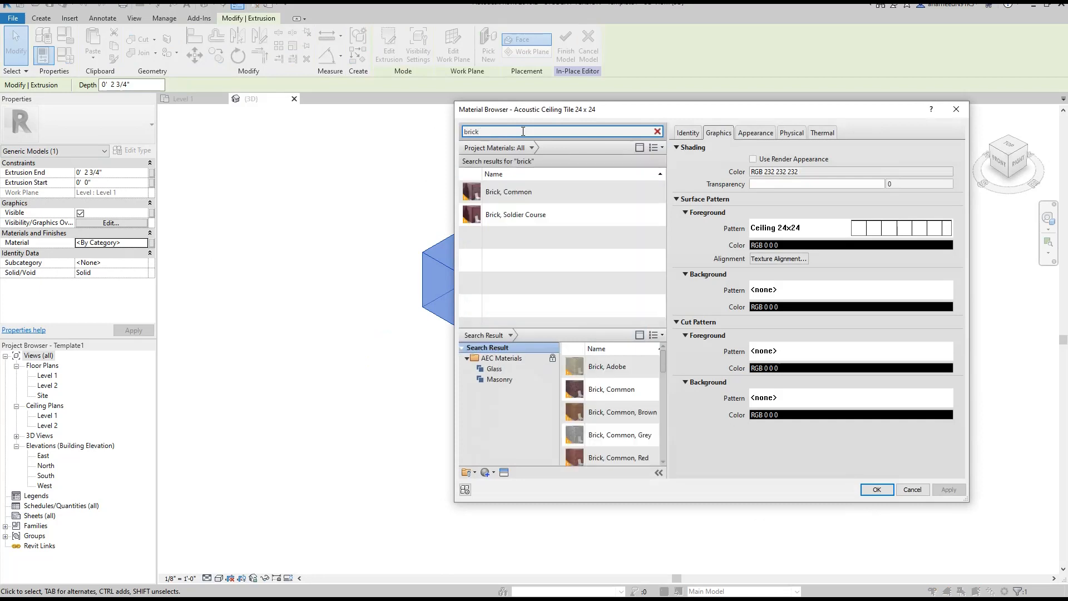
pyautogui.doubleClick(544, 192)
pyautogui.click(597, 179)
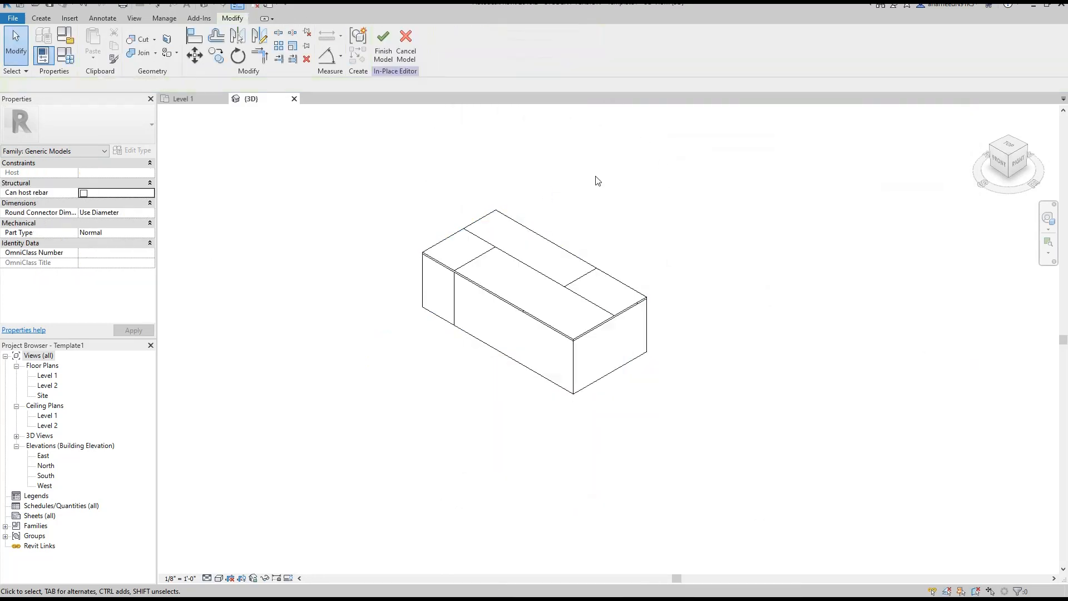
# - Display the 3D view in the Shaded visual style
pyautogui.click(209, 581)
pyautogui.click(220, 579)
pyautogui.click(220, 578)
pyautogui.click(246, 532)
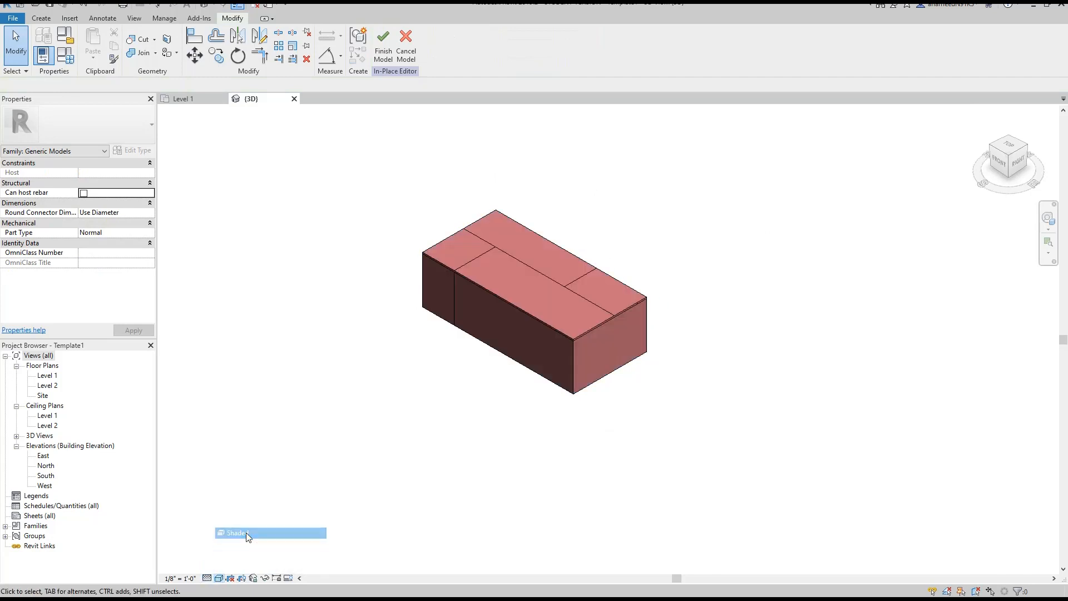
# - Examine the shaded brick in 3D from different angles, including with the Full Navigation Wheel
pyautogui.moveTo(594, 433); pyautogui.dragTo(642, 403, button='middle')
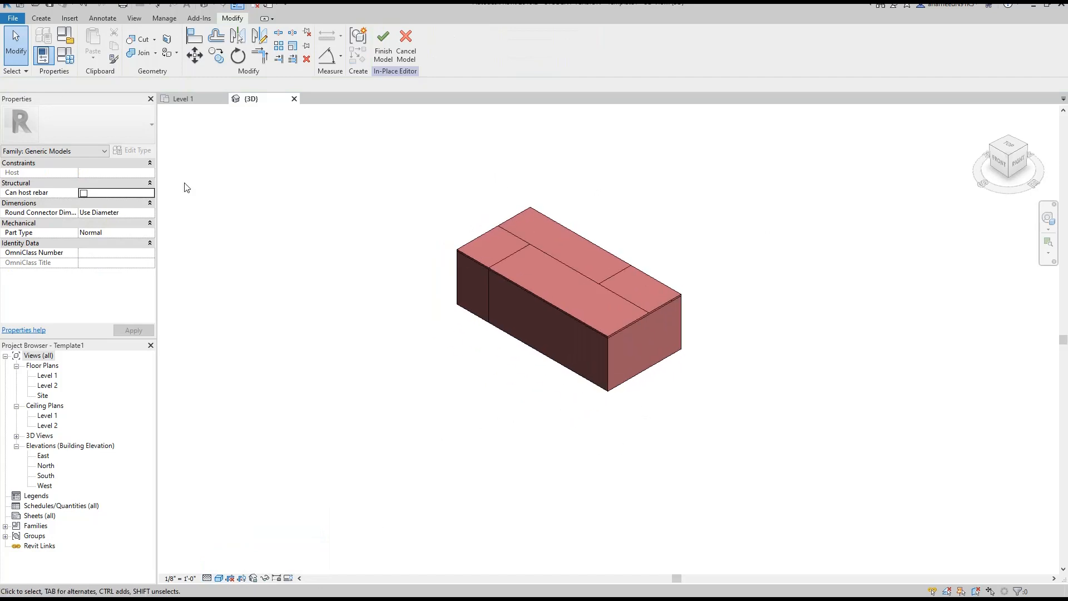
pyautogui.moveTo(469, 240); pyautogui.dragTo(401, 276, button='middle')
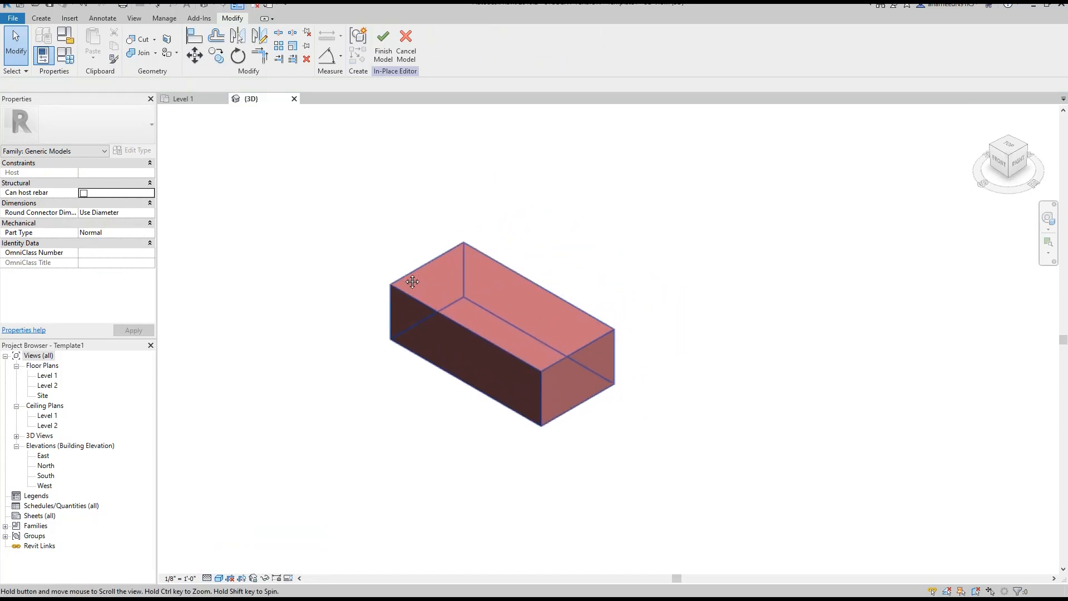
pyautogui.moveTo(625, 381); pyautogui.dragTo(634, 358, button='middle')
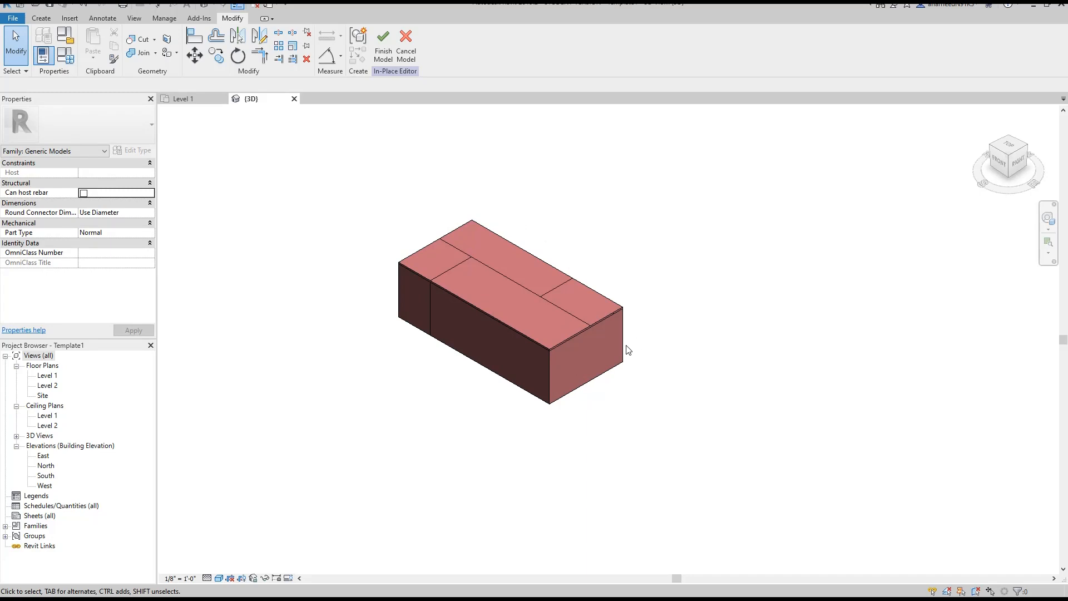
pyautogui.moveTo(649, 350); pyautogui.dragTo(677, 334, button='middle')
pyautogui.click(1049, 229)
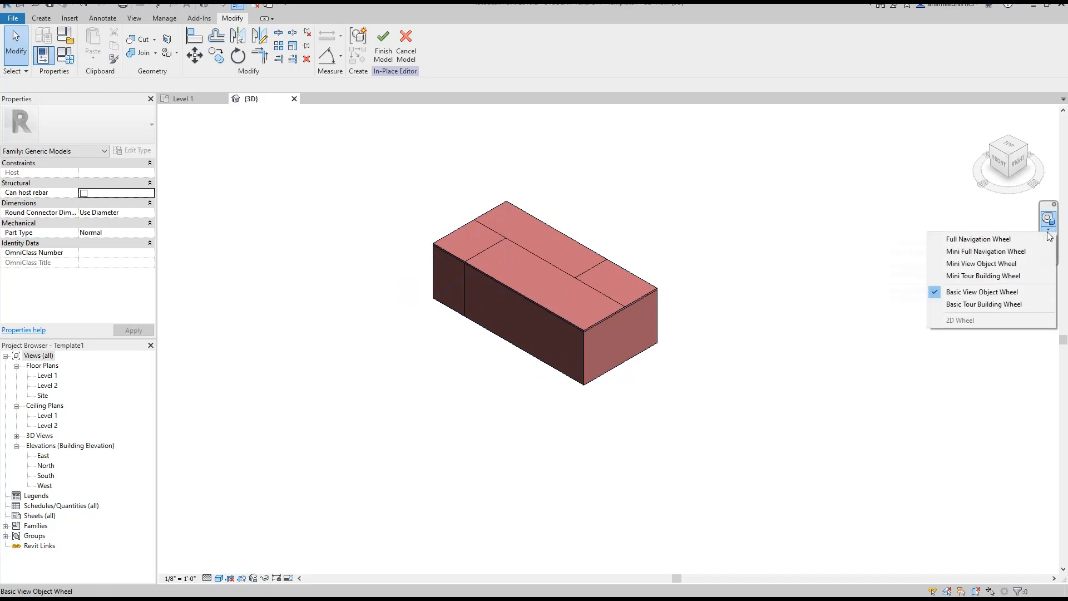
pyautogui.click(979, 239)
pyautogui.moveTo(869, 276); pyautogui.dragTo(831, 248)
pyautogui.press('Escape')
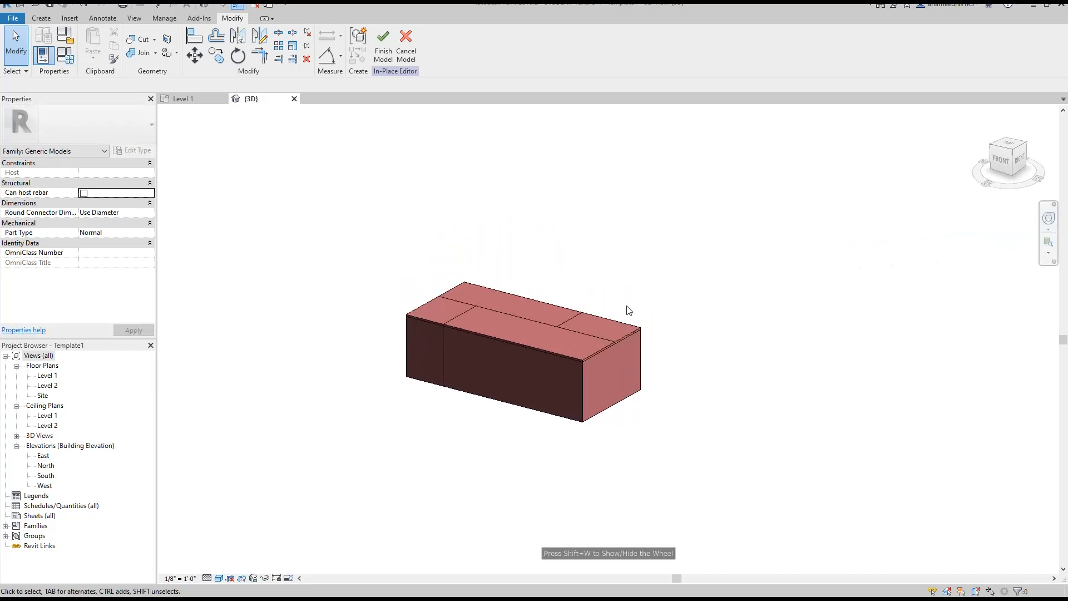
pyautogui.keyDown('shift'); pyautogui.moveTo(582, 291); pyautogui.dragTo(562, 317, button='middle'); pyautogui.keyUp('shift')
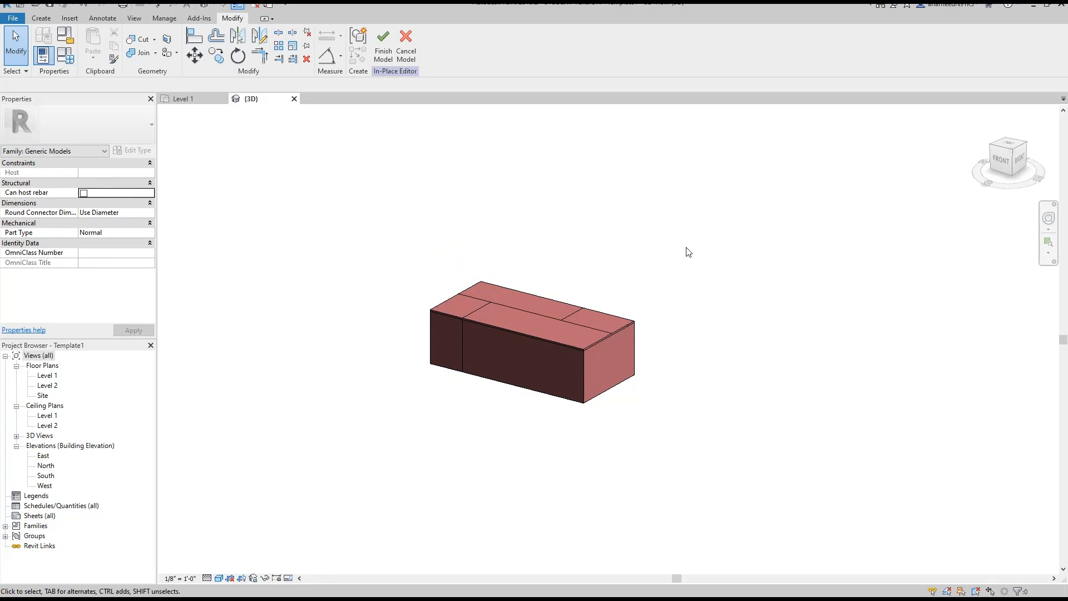
pyautogui.moveTo(618, 284); pyautogui.dragTo(663, 287, button='middle')
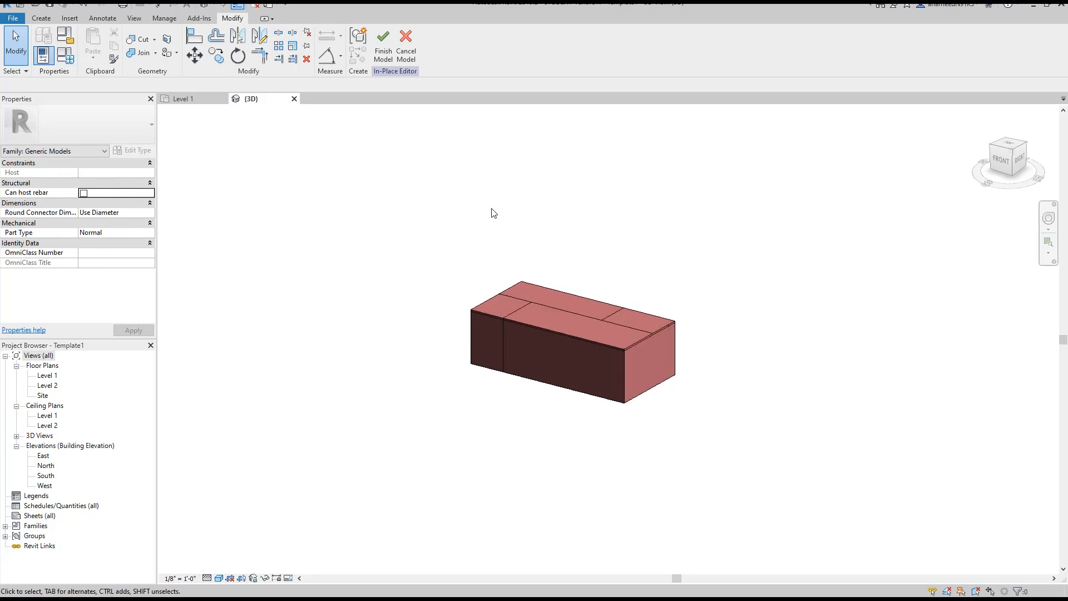
# - Start a second extrusion and pick the brick's front and right bottom edges as sketch lines
pyautogui.click(42, 18)
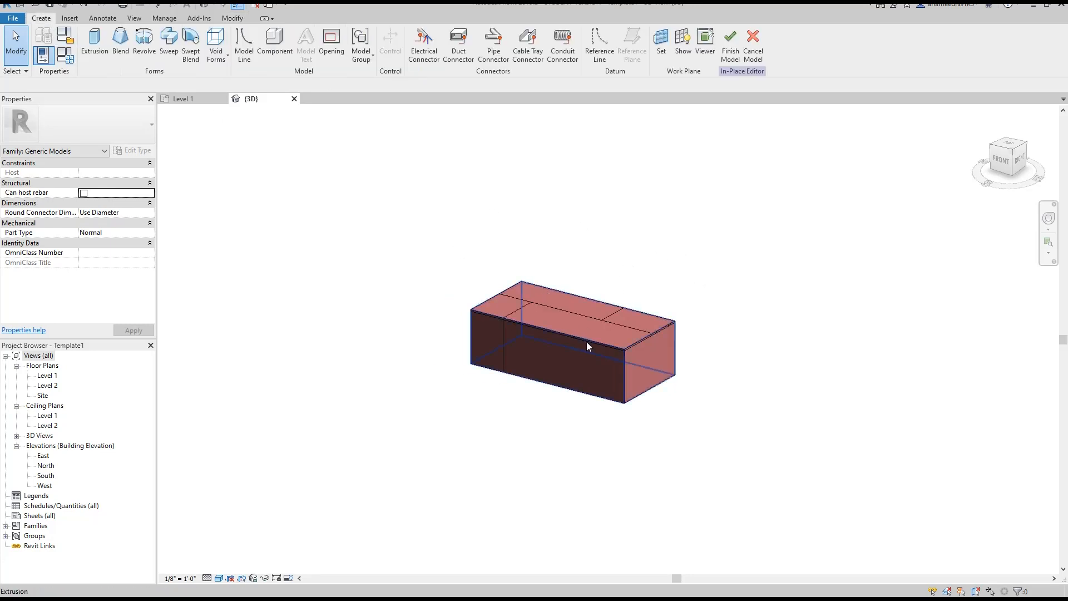
pyautogui.click(99, 42)
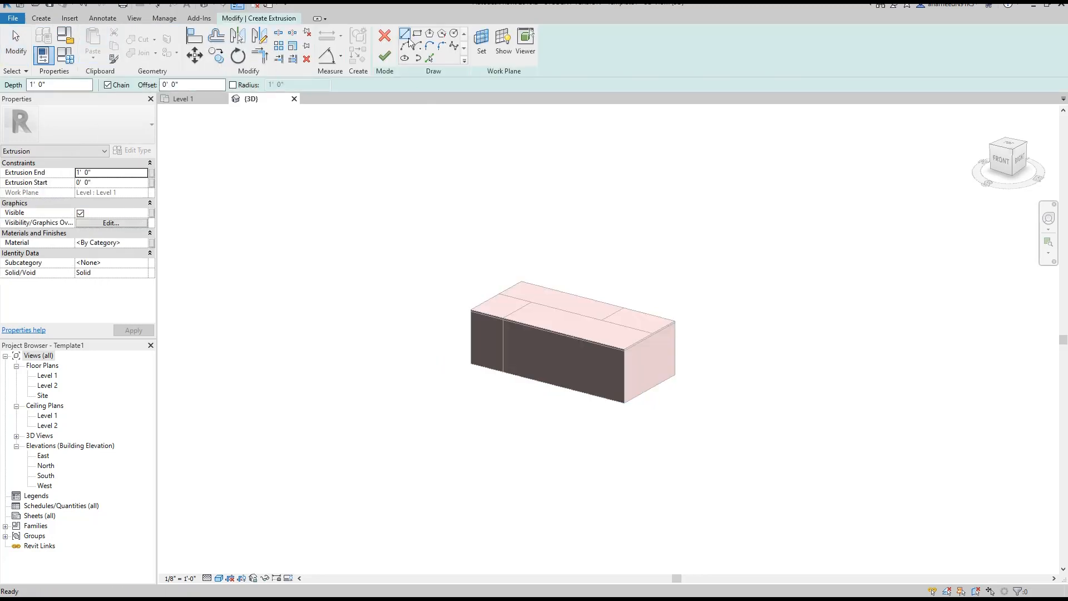
pyautogui.click(430, 58)
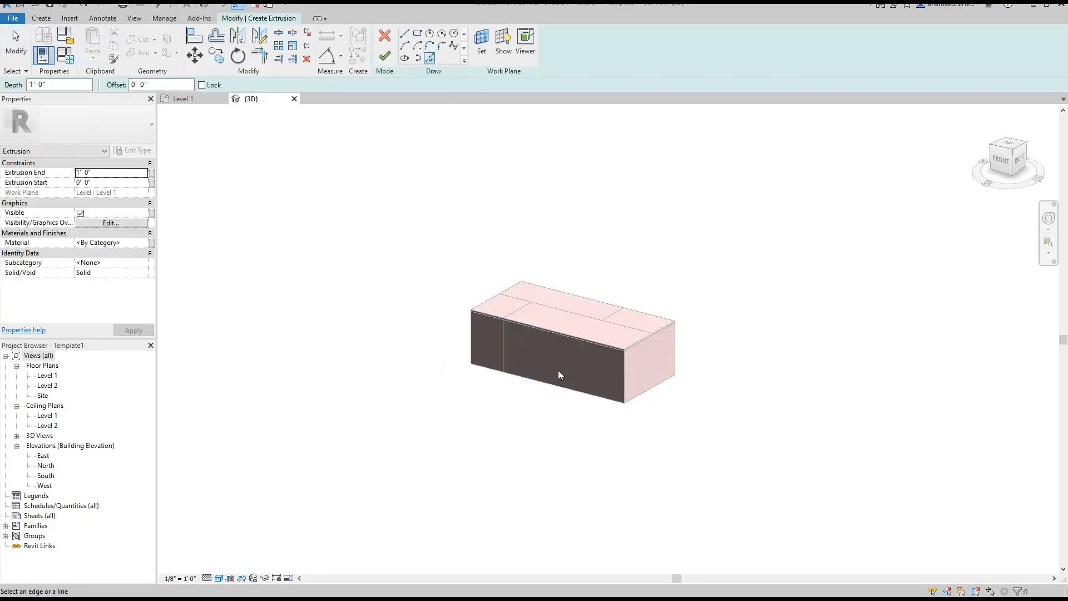
pyautogui.click(551, 388)
pyautogui.click(657, 390)
# - Offset the front and right sketch lines outward by 0.25", keeping the original lines
pyautogui.click(217, 36)
pyautogui.click(252, 84)
pyautogui.hotkey('ctrl', 'a')
pyautogui.write('.25')
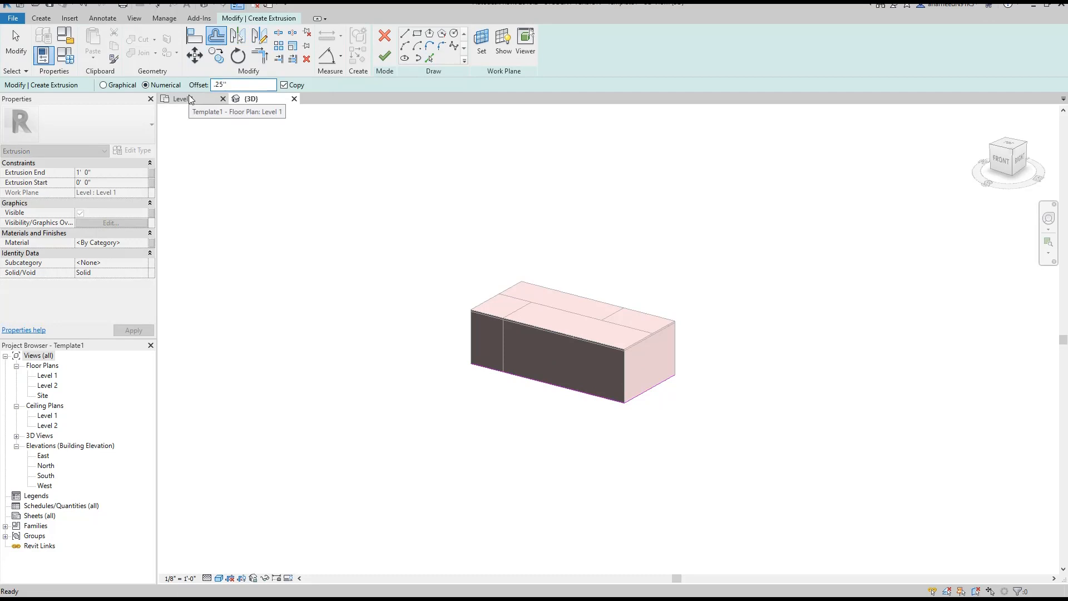
pyautogui.press('Return')
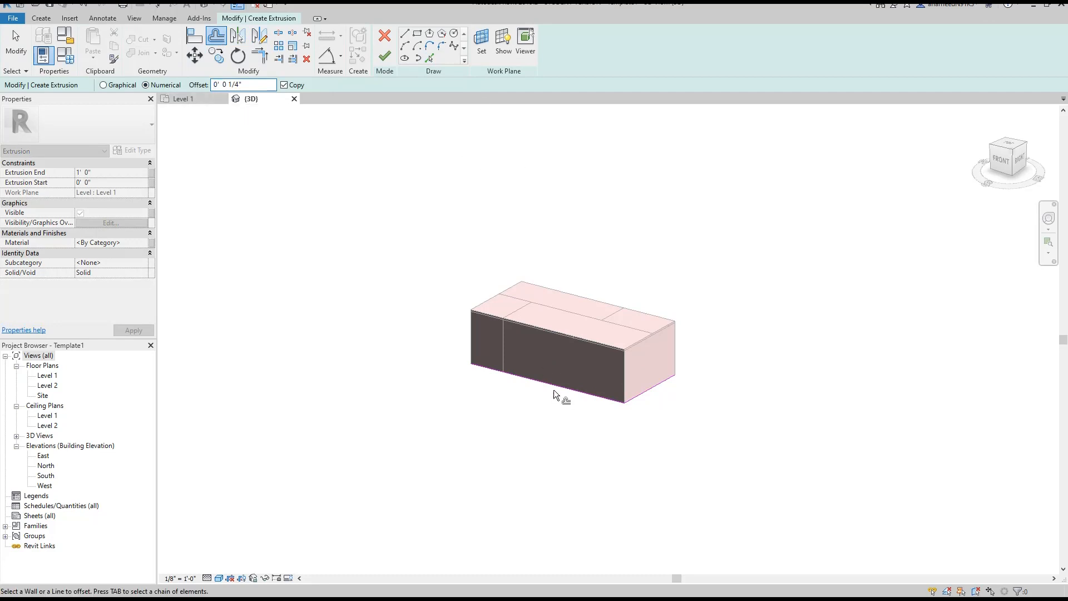
pyautogui.scroll(3, 649, 396)
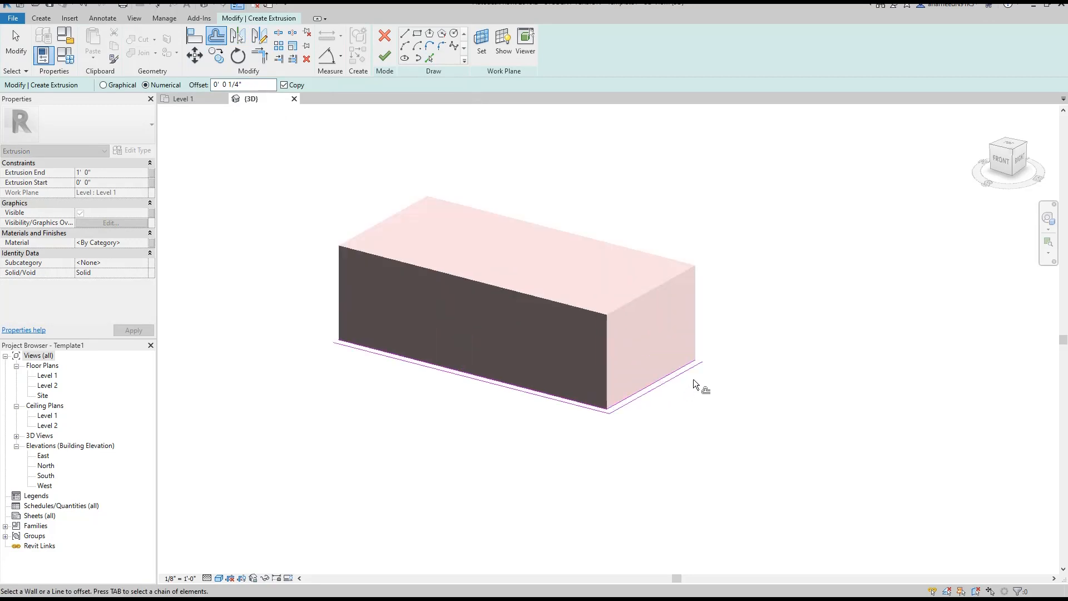
pyautogui.scroll(2, 693, 388)
# - Close both open ends of the L-shaped profile with short lines and finish the extrusion sketch
pyautogui.click(405, 33)
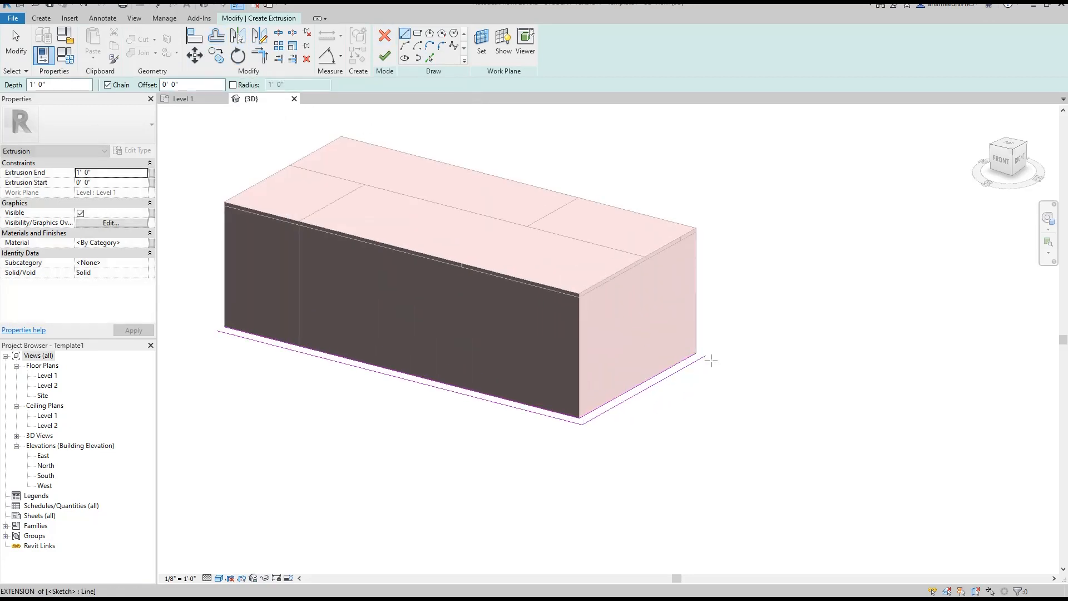
pyautogui.click(706, 355)
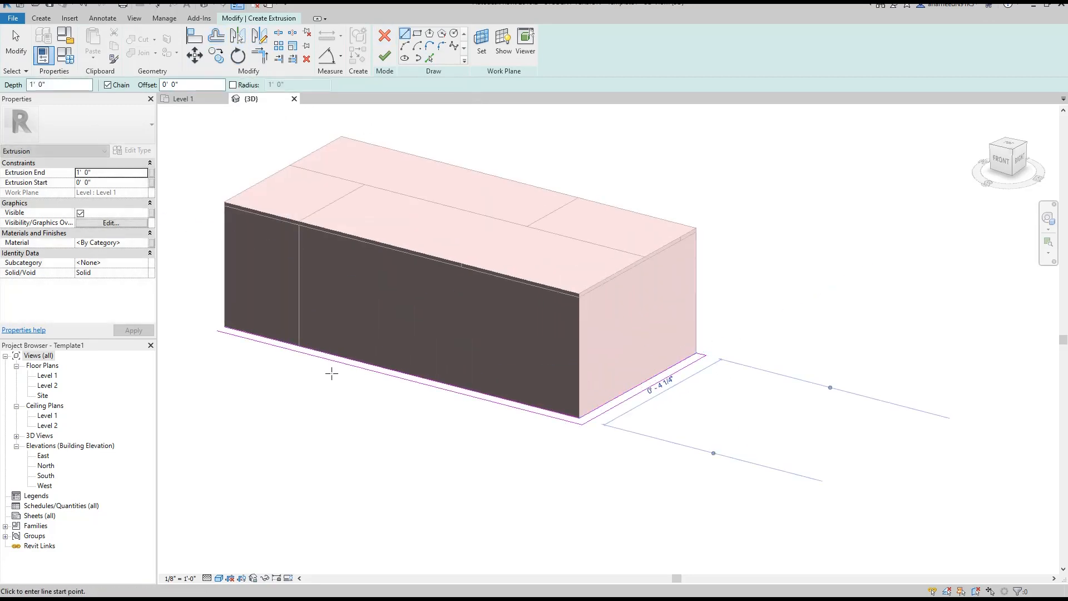
pyautogui.moveTo(282, 364); pyautogui.dragTo(363, 382, button='middle')
pyautogui.click(299, 349)
pyautogui.click(308, 342)
pyautogui.press('Escape')
pyautogui.scroll(3, 302, 339)
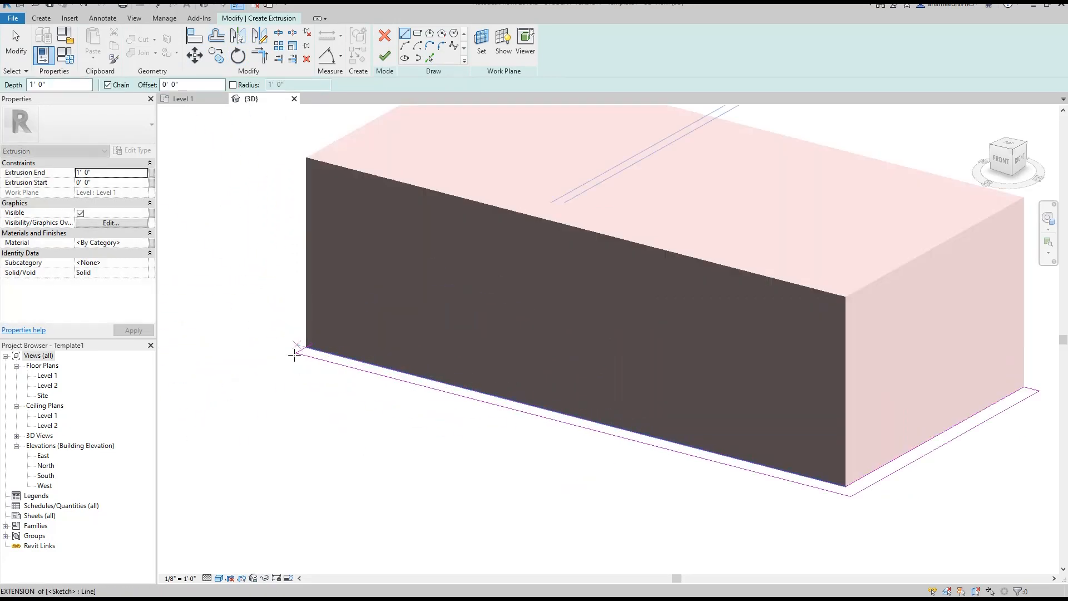
pyautogui.scroll(2, 302, 338)
pyautogui.click(259, 56)
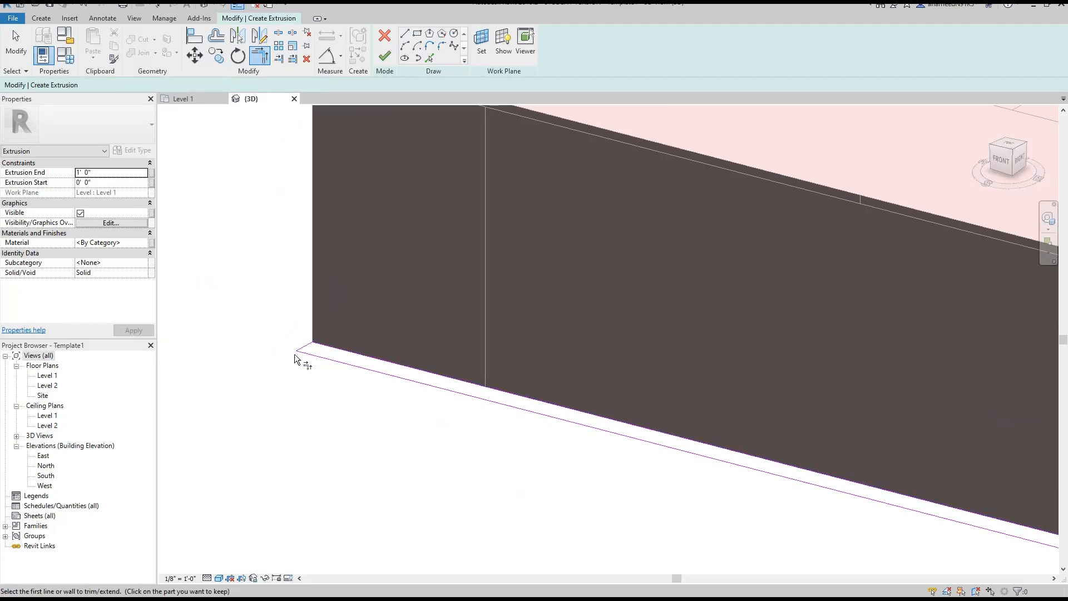
pyautogui.scroll(-4, 293, 356)
pyautogui.click(384, 56)
# - Lower the L-shaped extrusion to a height of 2 3/4", flush with the brick's top face
pyautogui.scroll(-4, 413, 187)
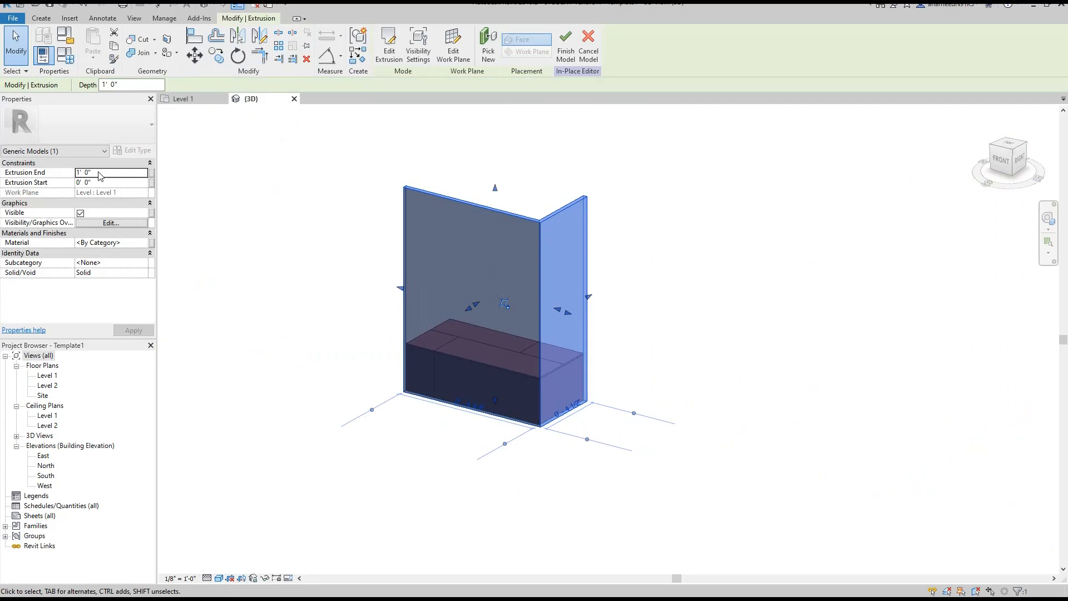
pyautogui.moveTo(496, 187); pyautogui.dragTo(497, 355)
pyautogui.scroll(3, 502, 388)
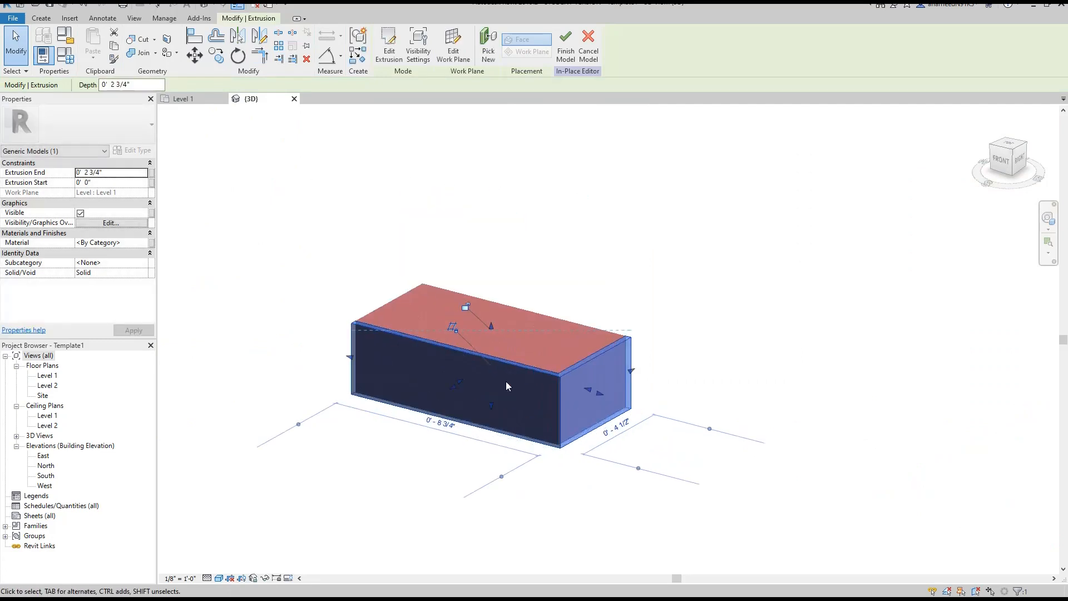
pyautogui.scroll(2, 506, 382)
pyautogui.press('Escape')
pyautogui.scroll(-3, 523, 359)
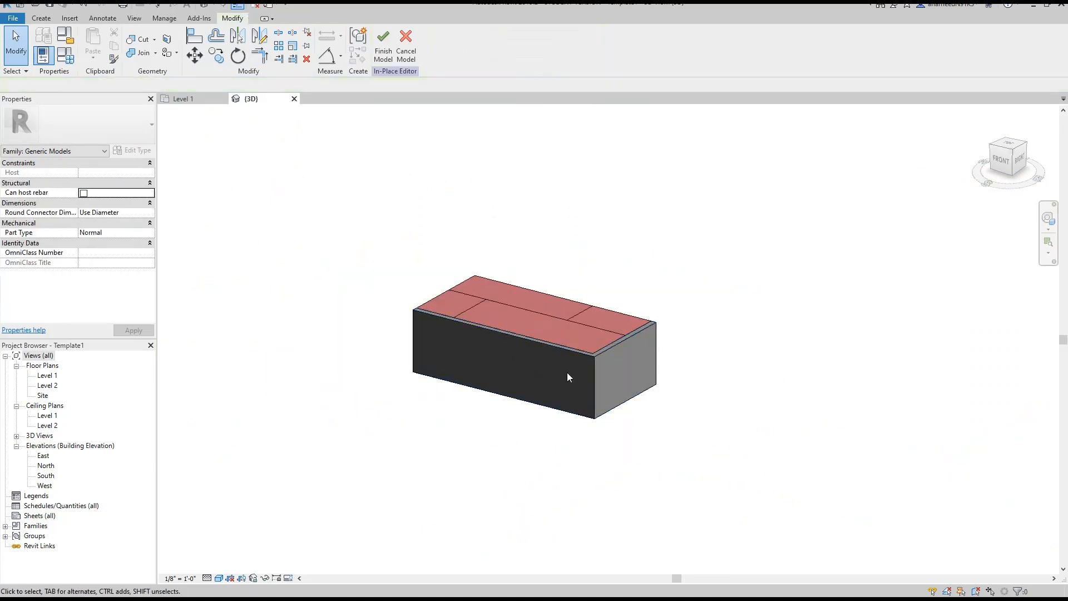
pyautogui.scroll(2, 513, 309)
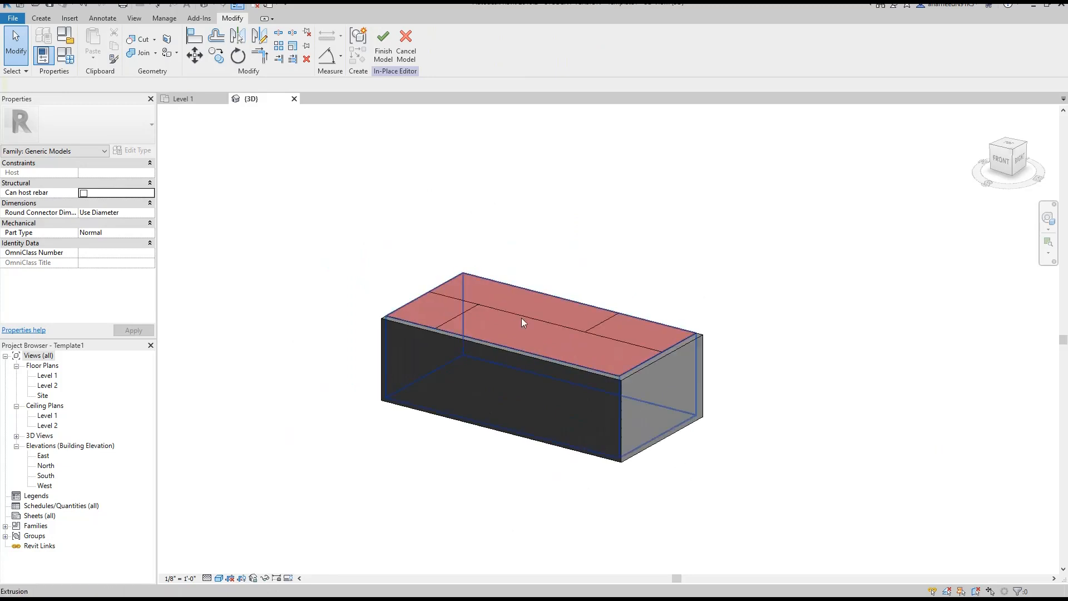
# - Set the work plane to the brick's top face by picking a plane
pyautogui.click(43, 20)
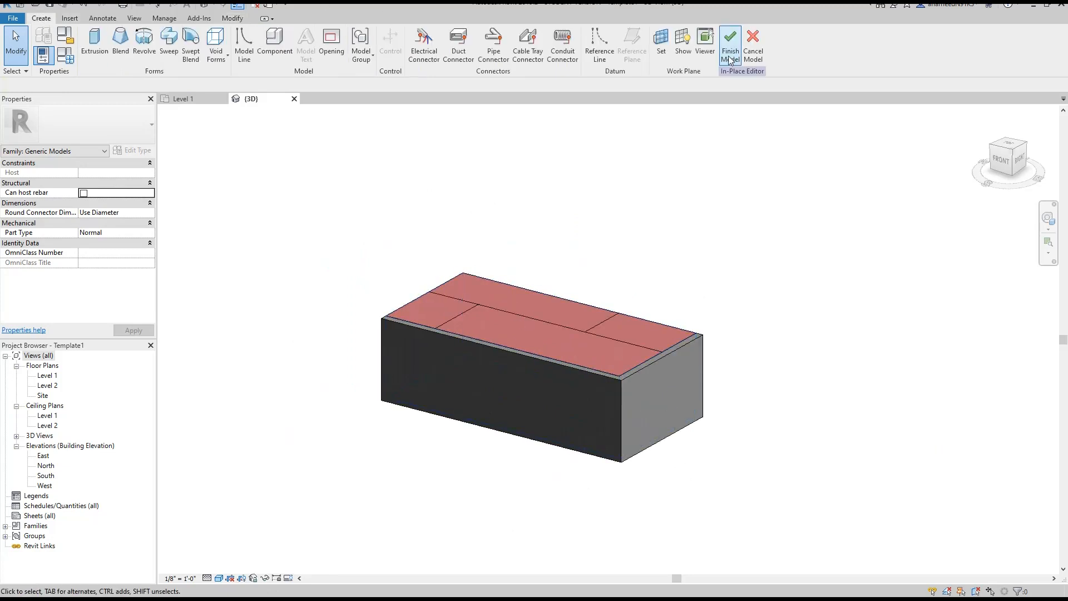
pyautogui.click(668, 49)
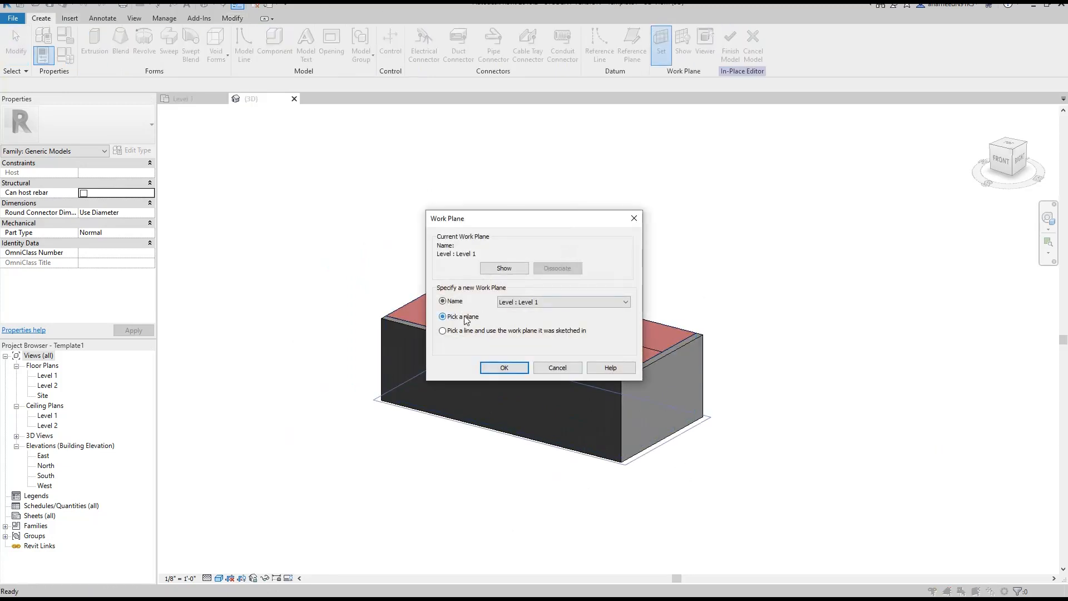
pyautogui.click(501, 367)
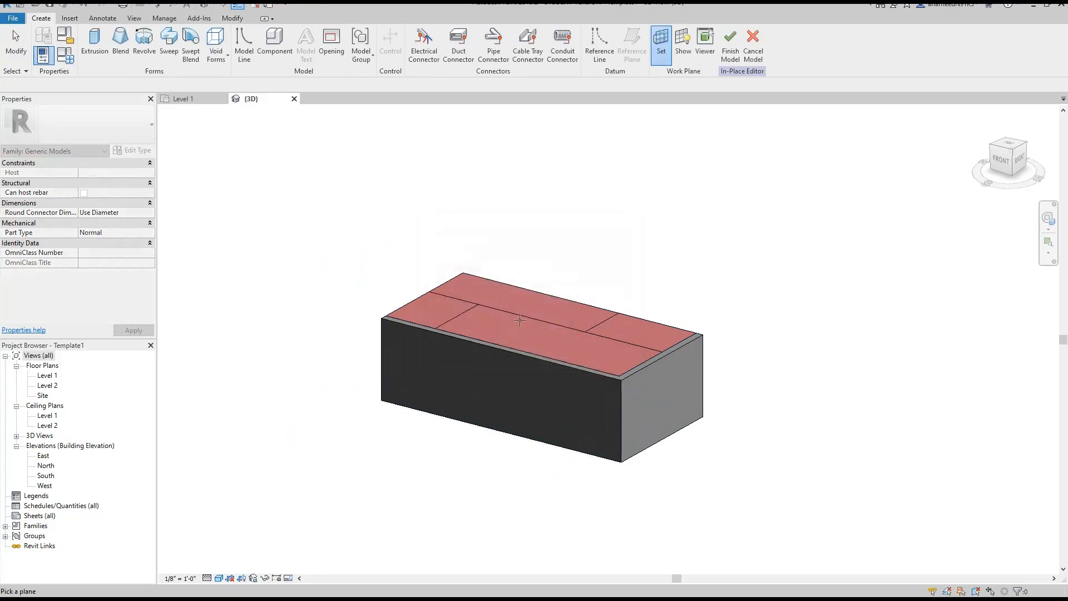
pyautogui.click(522, 316)
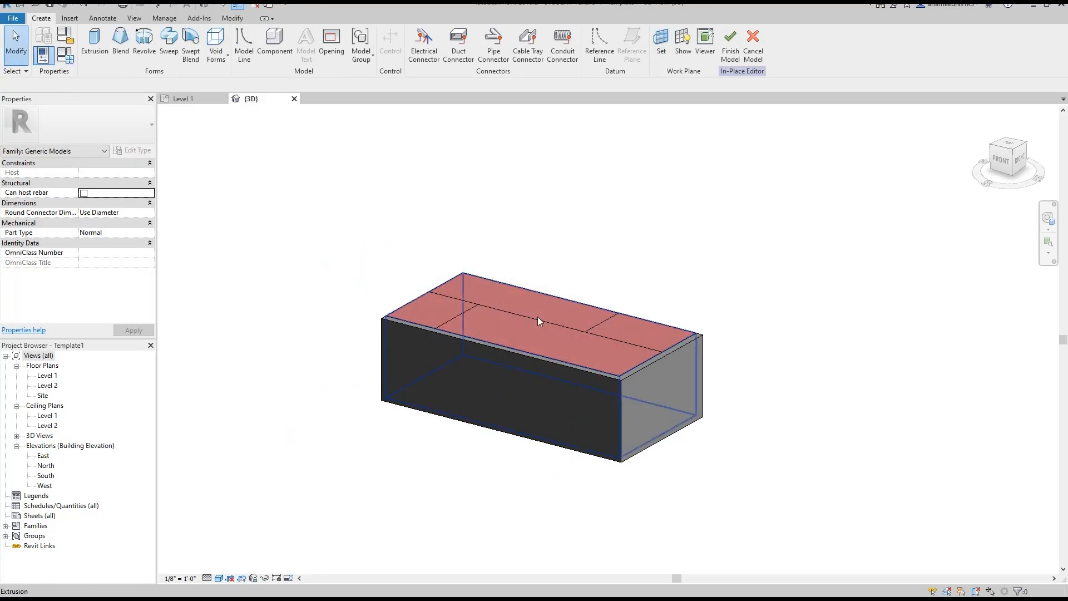
pyautogui.moveTo(574, 339); pyautogui.dragTo(549, 332, button='middle')
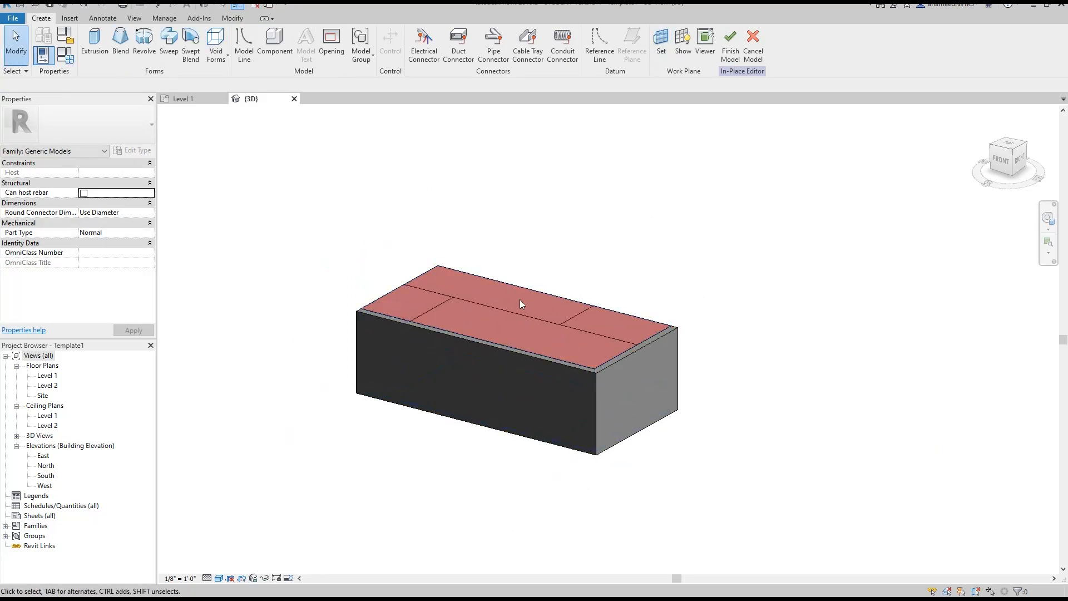
# - Start a new extrusion and sketch a rectangle around the full top outline, including the L-shaped border
pyautogui.click(95, 40)
pyautogui.click(417, 34)
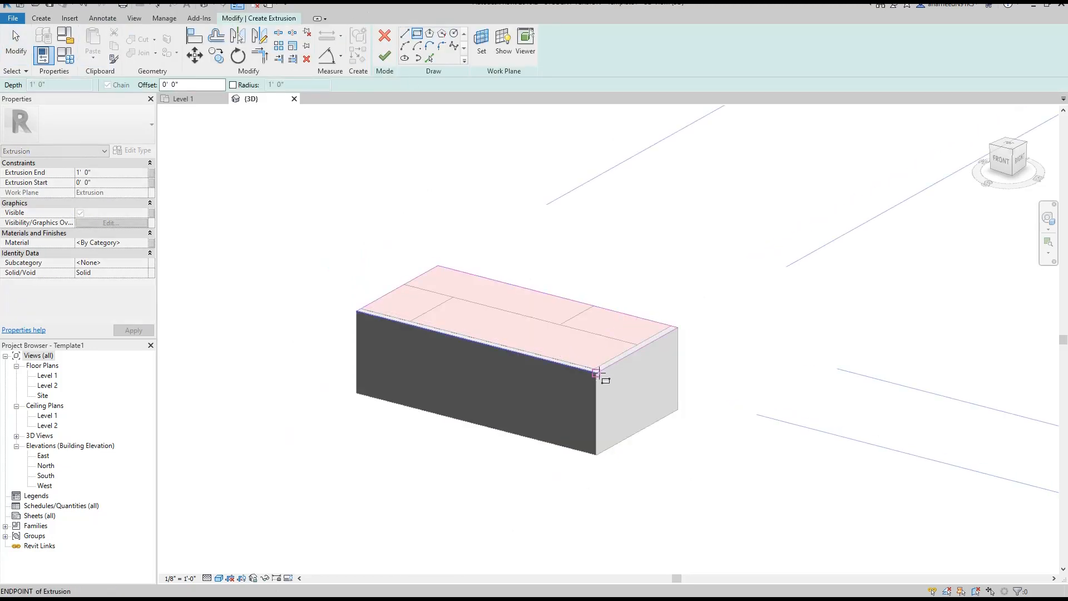
pyautogui.click(596, 373)
pyautogui.click(601, 374)
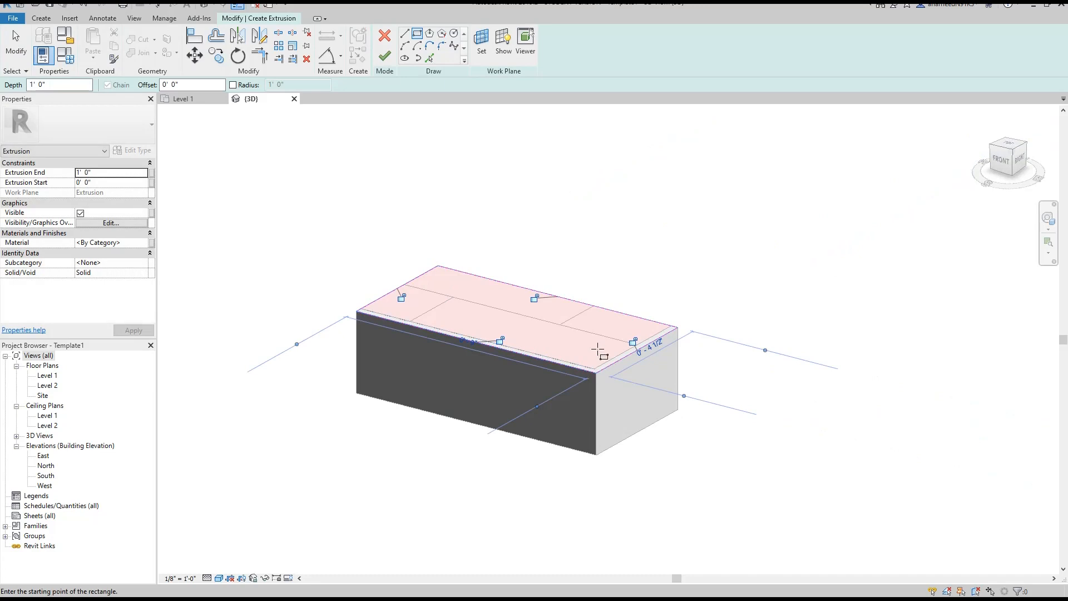
pyautogui.press('Escape')
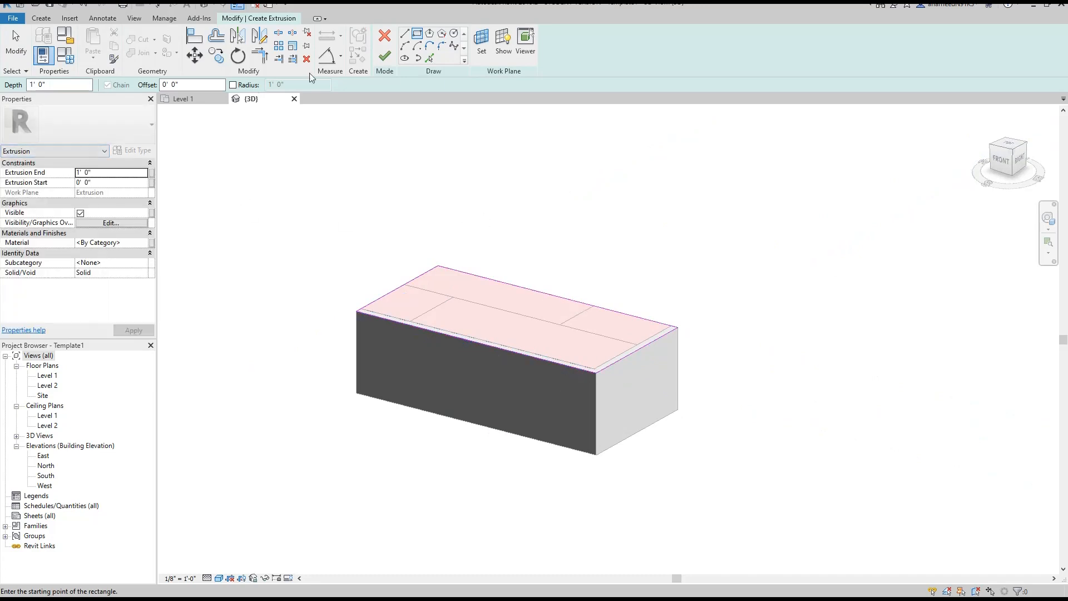
# - Enter 1/4 as the drawing offset and finish the rectangular extrusion sketch
pyautogui.click(178, 84)
pyautogui.write('1/4')
pyautogui.press('Return')
pyautogui.click(384, 56)
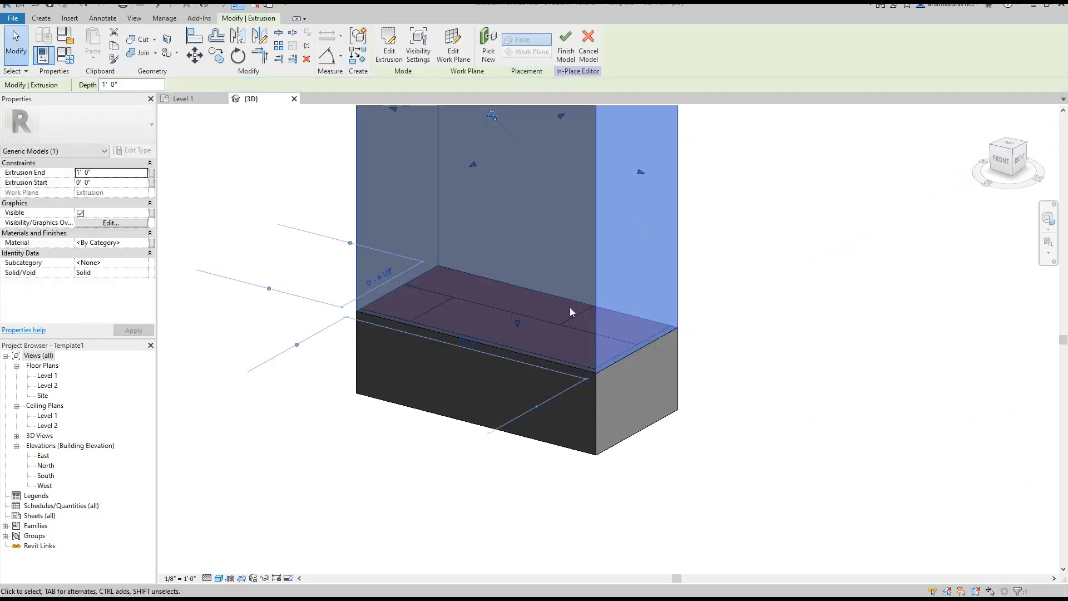
# - Set the top extrusion's end to 1/4" so it forms a thin slab over the brick
pyautogui.scroll(-3, 559, 281)
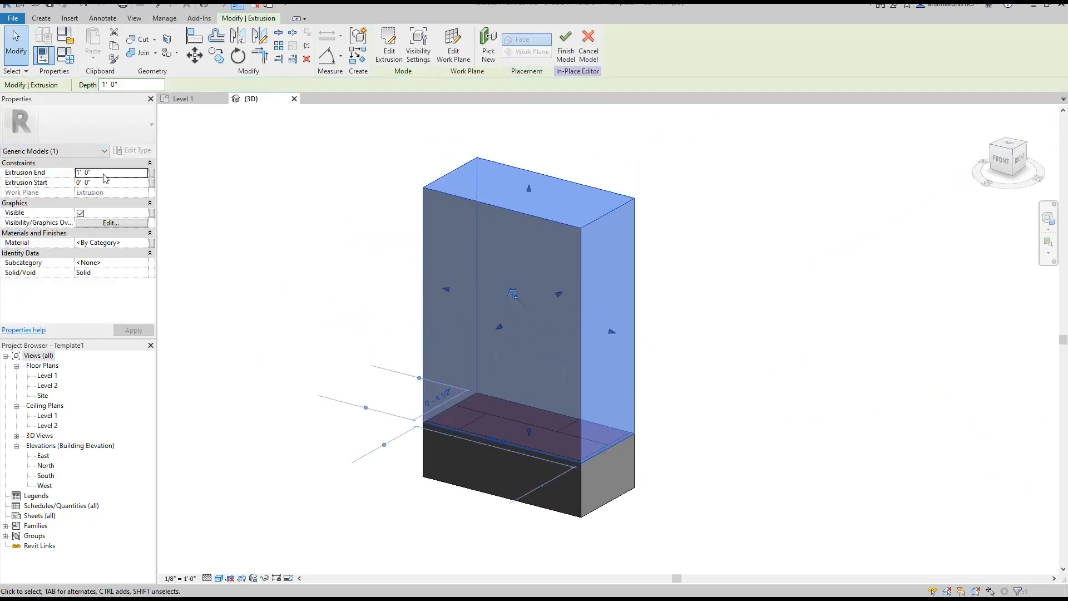
pyautogui.click(104, 174)
pyautogui.write('.2')
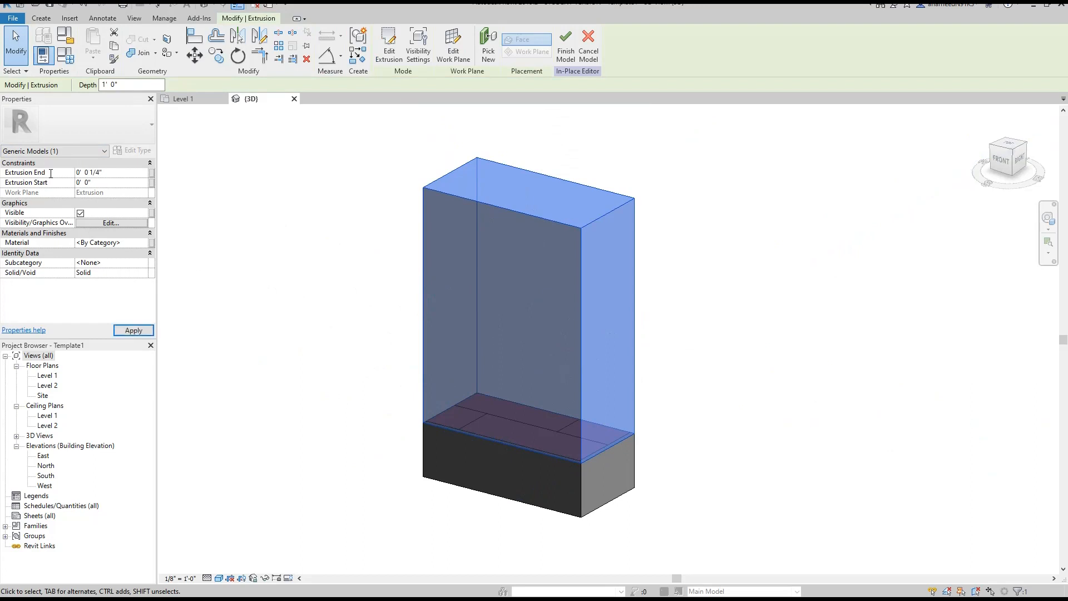
pyautogui.moveTo(691, 460); pyautogui.dragTo(690, 393, button='middle')
pyautogui.click(689, 394)
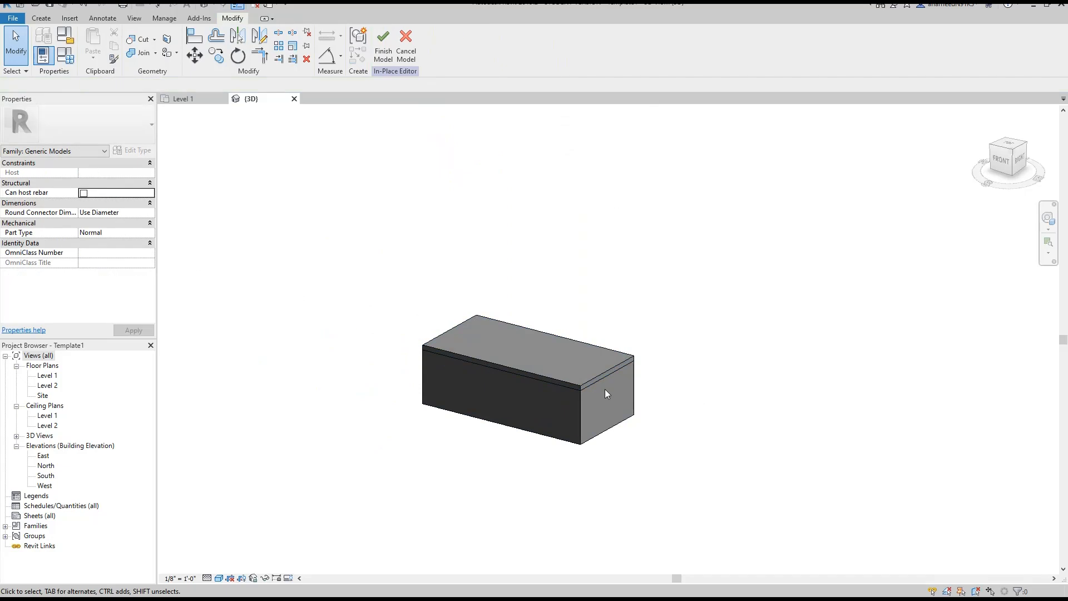
# - Check the thin top slab on the brick and finish the in-place model
pyautogui.scroll(1, 611, 405)
pyautogui.moveTo(665, 436); pyautogui.dragTo(652, 391, button='middle')
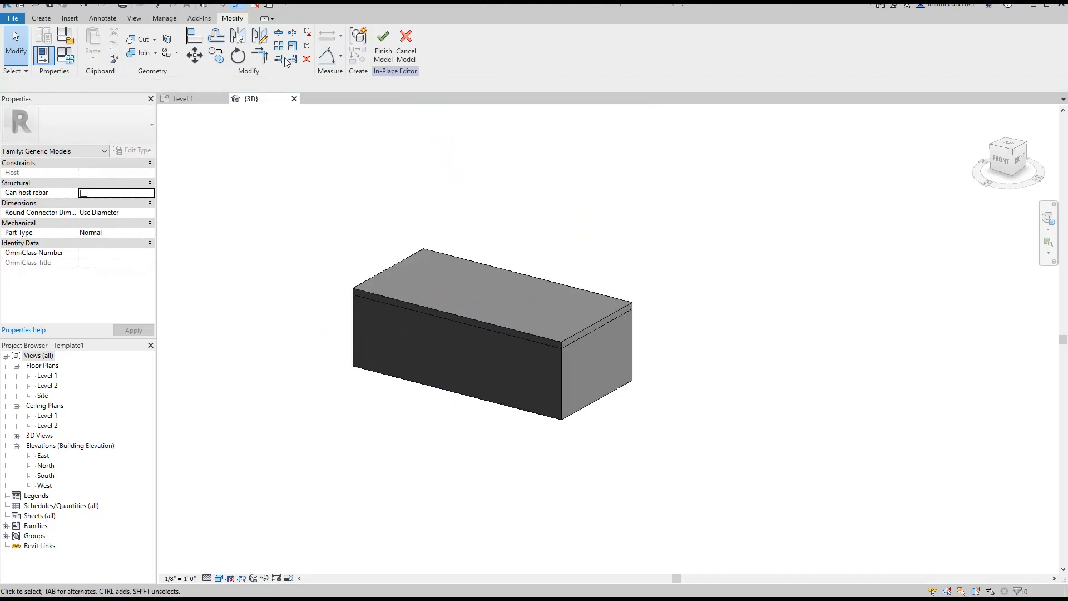
pyautogui.click(609, 318)
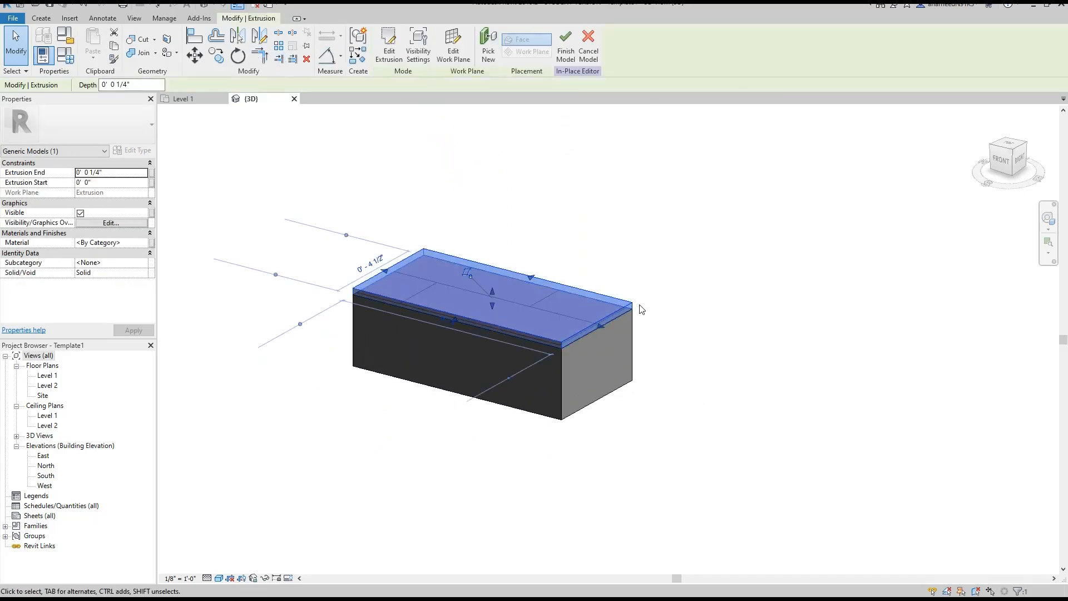
pyautogui.click(699, 328)
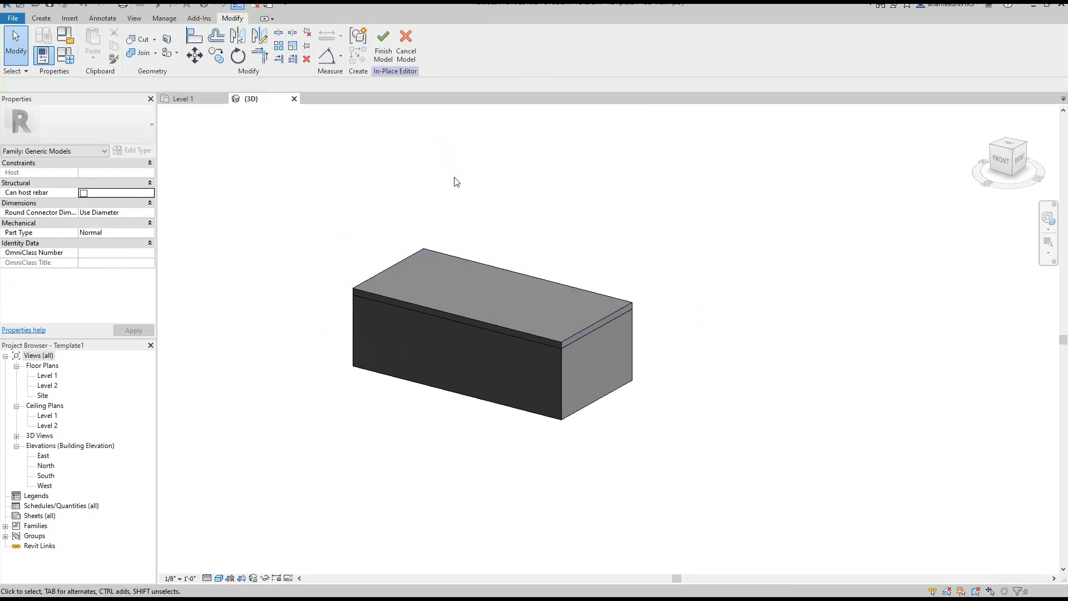
pyautogui.click(383, 44)
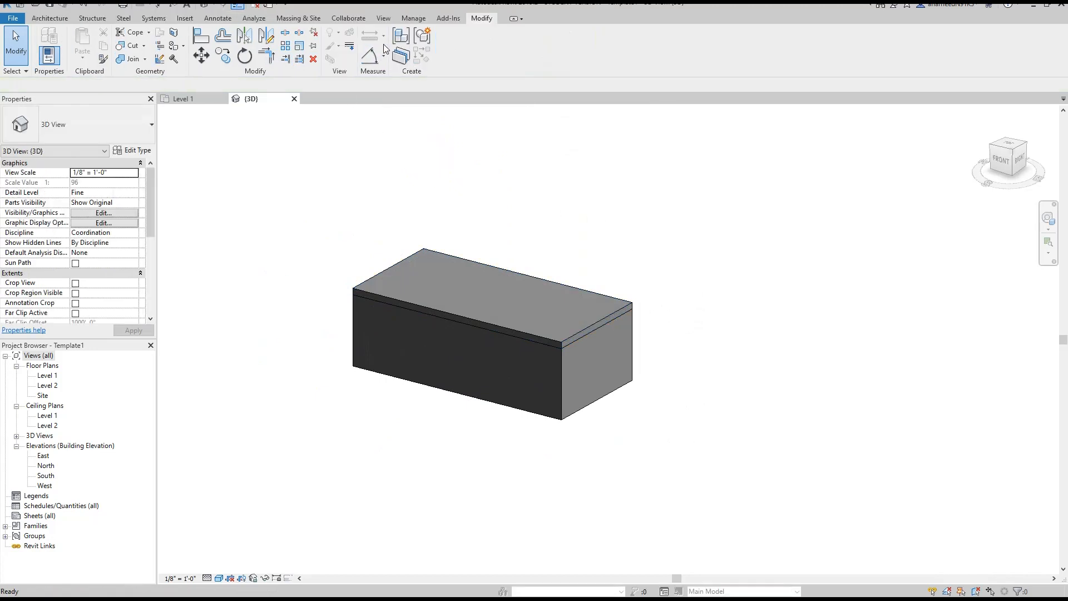
# - Use Linework with the <Invisible lines> style to hide the top slab's edge lines on the right and front sides
pyautogui.click(350, 49)
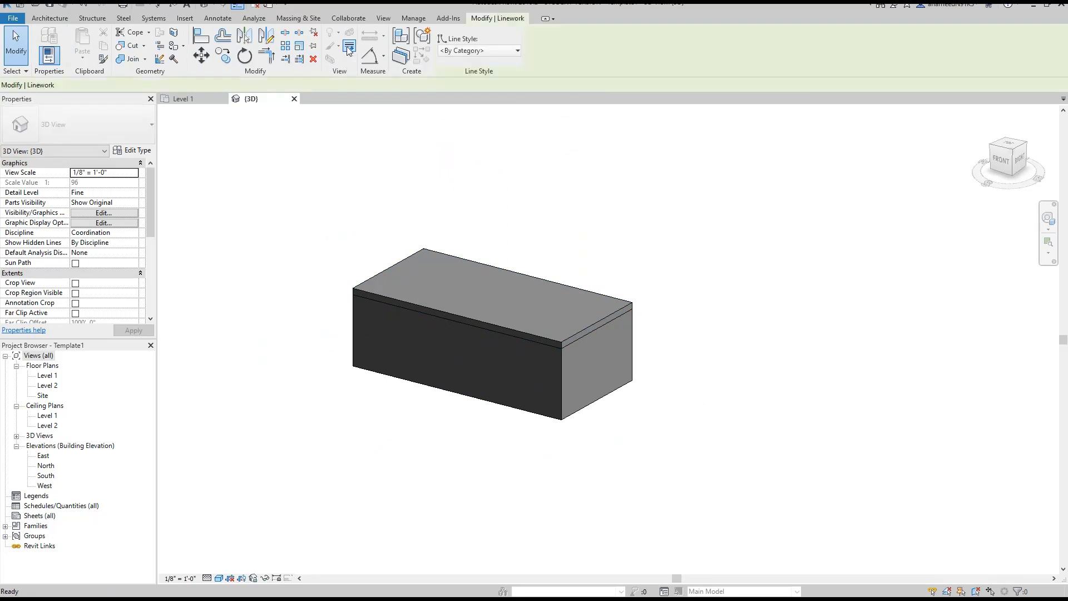
pyautogui.click(493, 52)
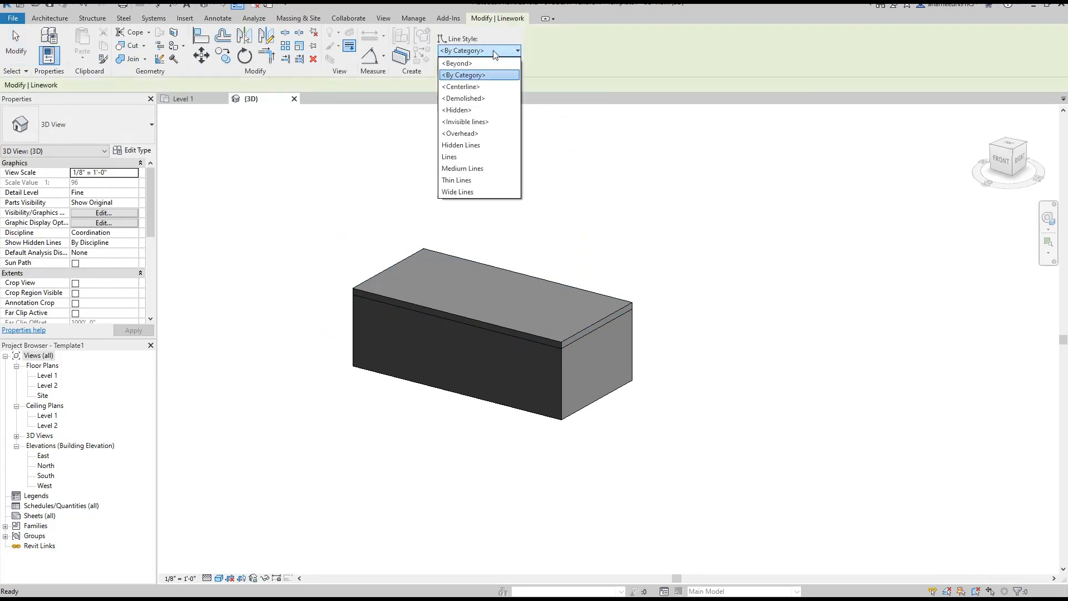
pyautogui.click(493, 122)
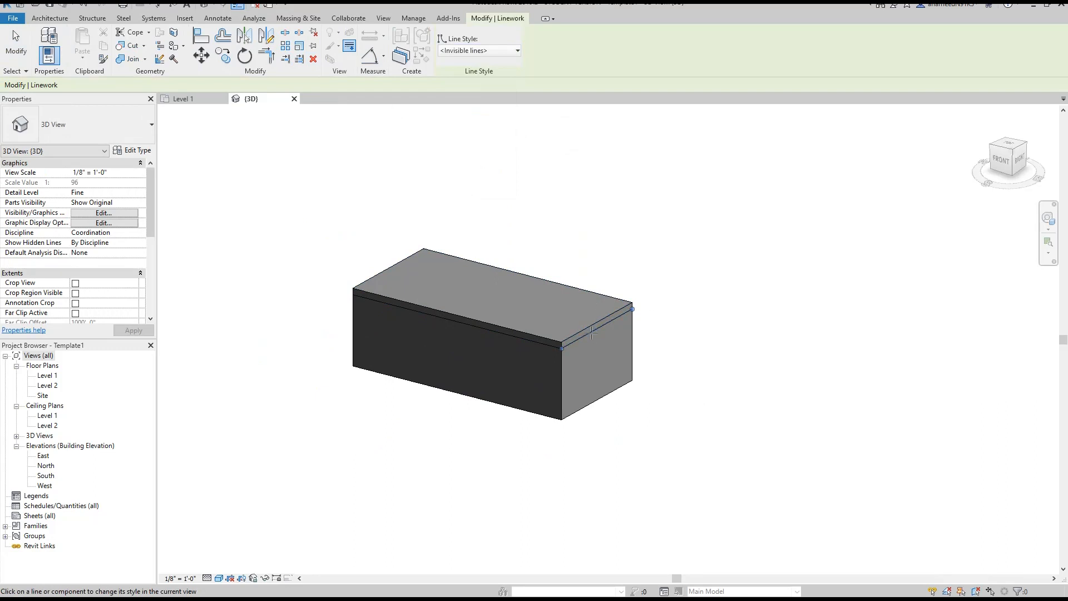
pyautogui.click(595, 322)
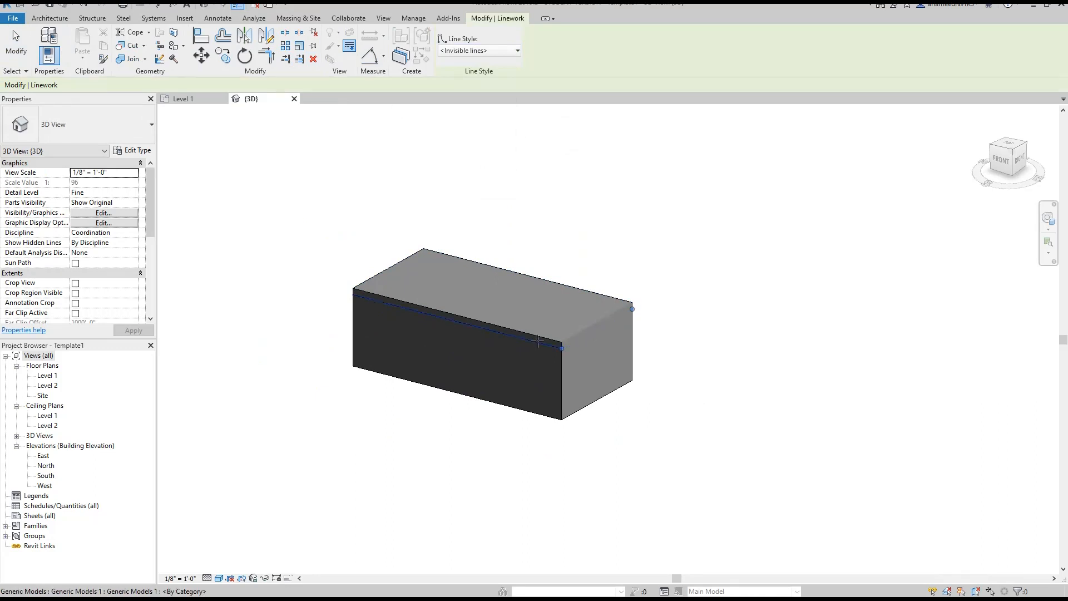
pyautogui.click(531, 334)
# - Apply <Invisible lines> to the block's remaining top, bottom and vertical outer edges, and end the Linework command
pyautogui.click(566, 286)
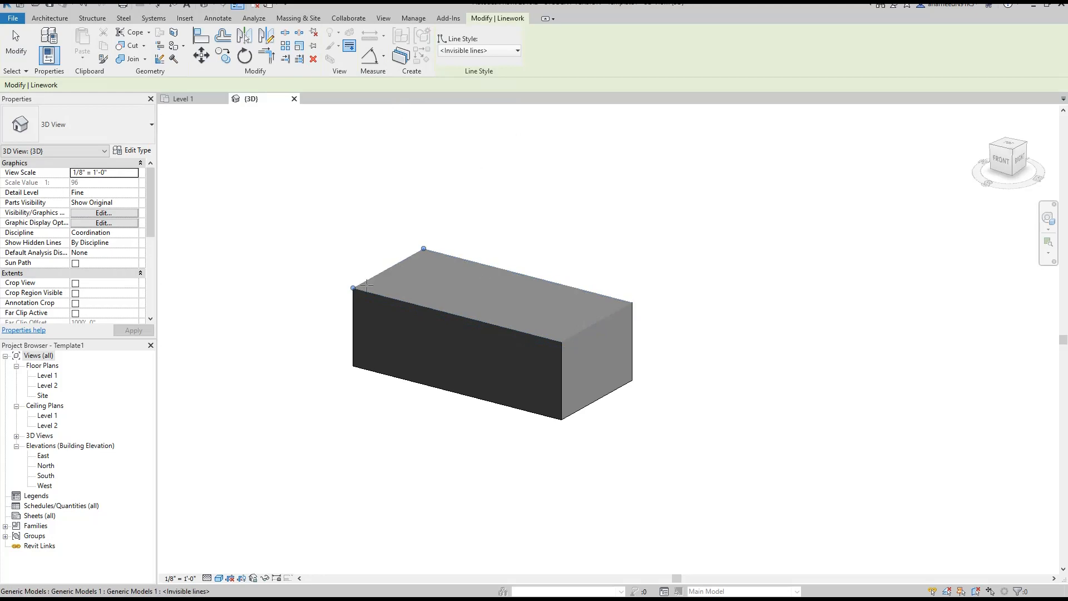
pyautogui.click(359, 322)
pyautogui.click(425, 384)
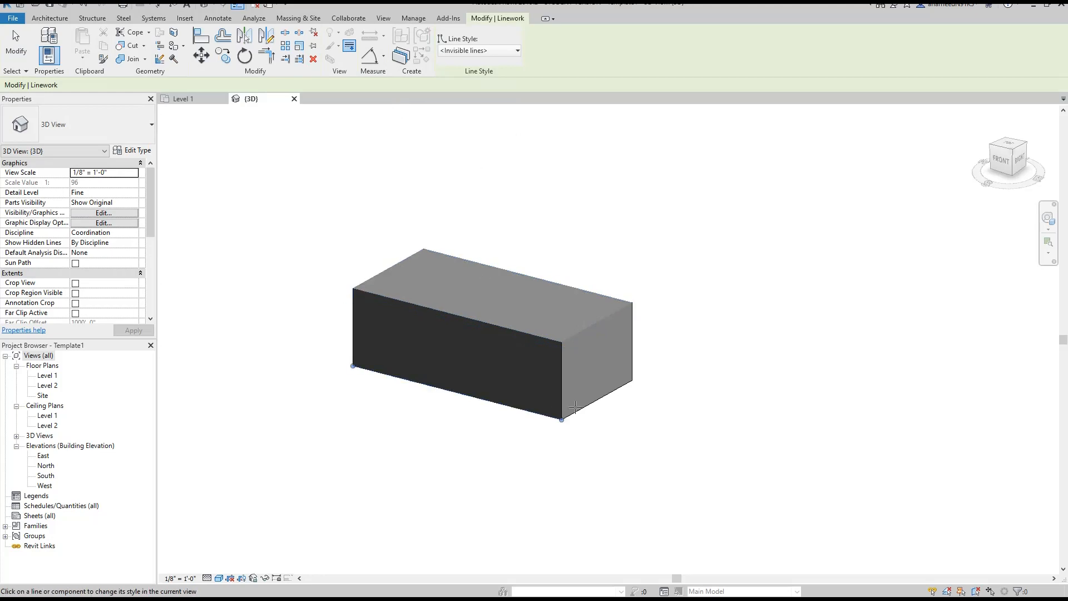
pyautogui.click(601, 406)
pyautogui.click(641, 371)
pyautogui.scroll(3, 641, 305)
pyautogui.press('Escape')
pyautogui.scroll(-2, 666, 304)
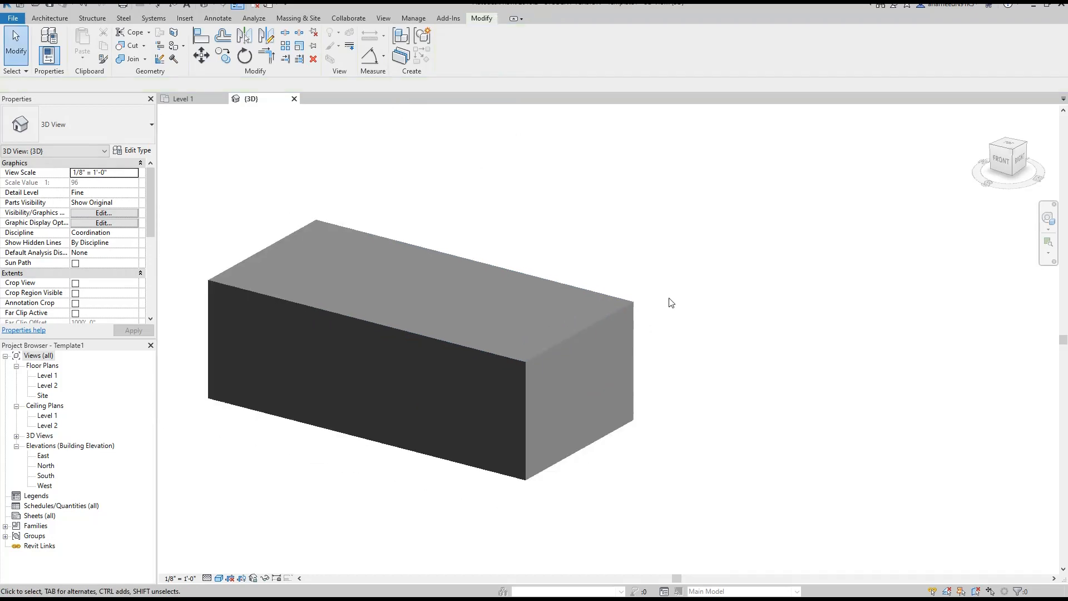
pyautogui.scroll(2, 652, 305)
pyautogui.scroll(-3, 647, 315)
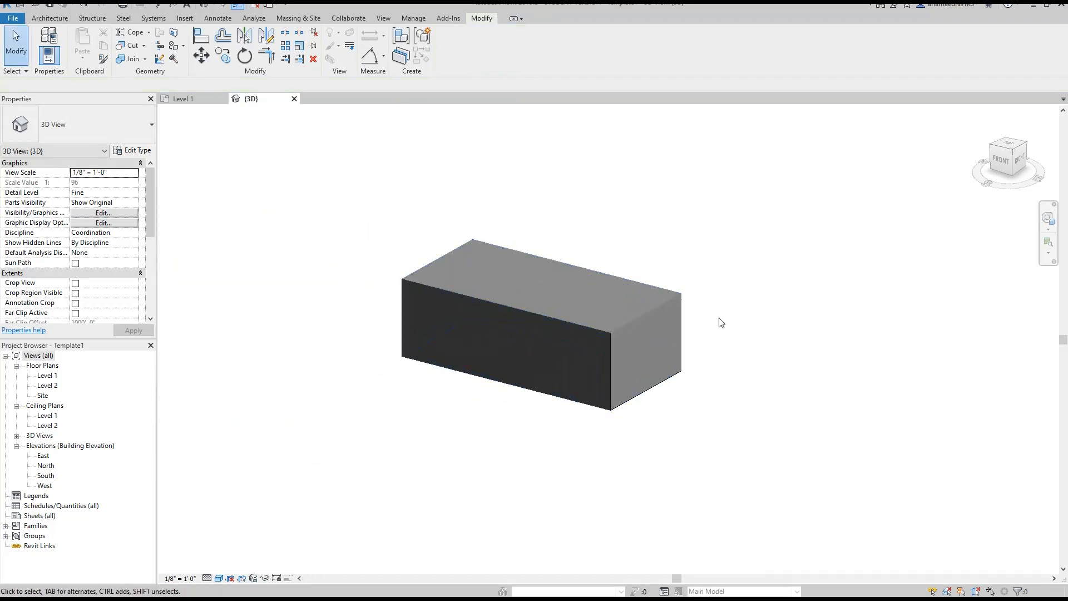
# - Place an aligned dimension along the block's long front bottom edge and set the view scale to 1 1/2" = 1'-0"
pyautogui.click(159, 7)
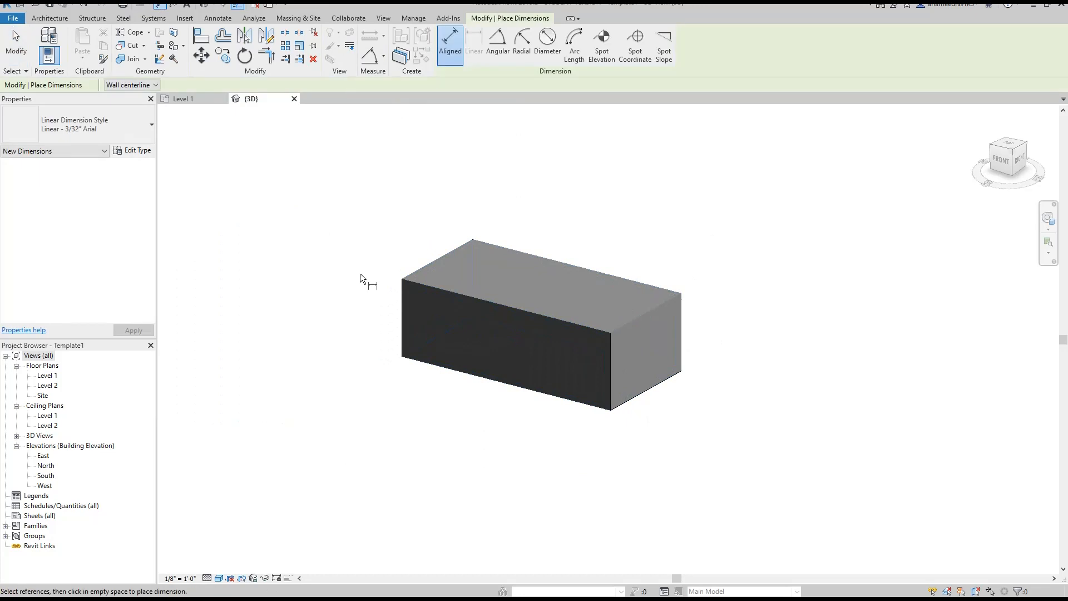
pyautogui.scroll(-1, 502, 289)
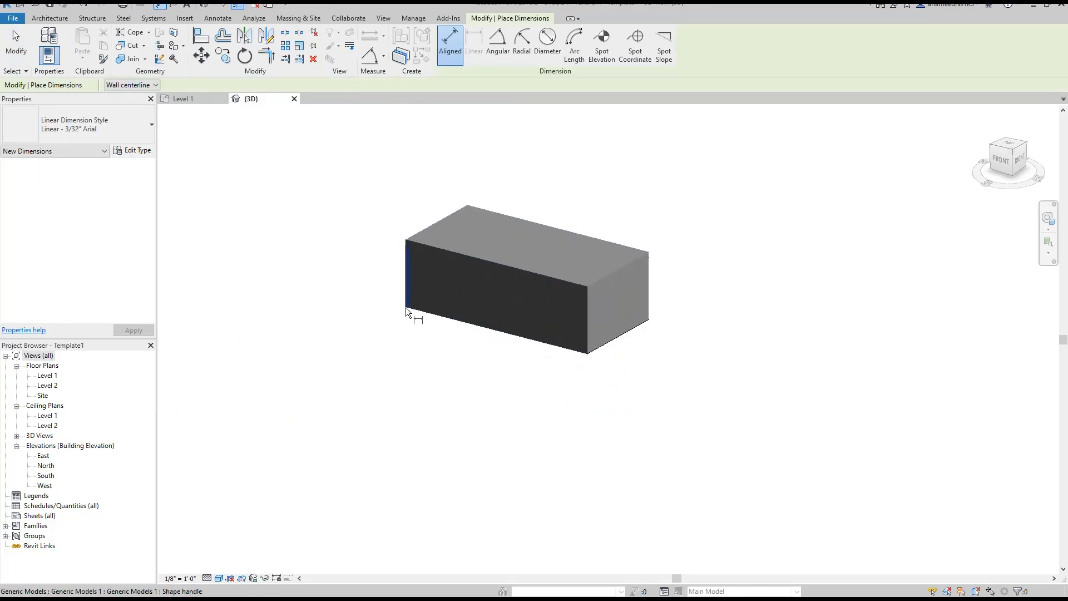
pyautogui.click(406, 307)
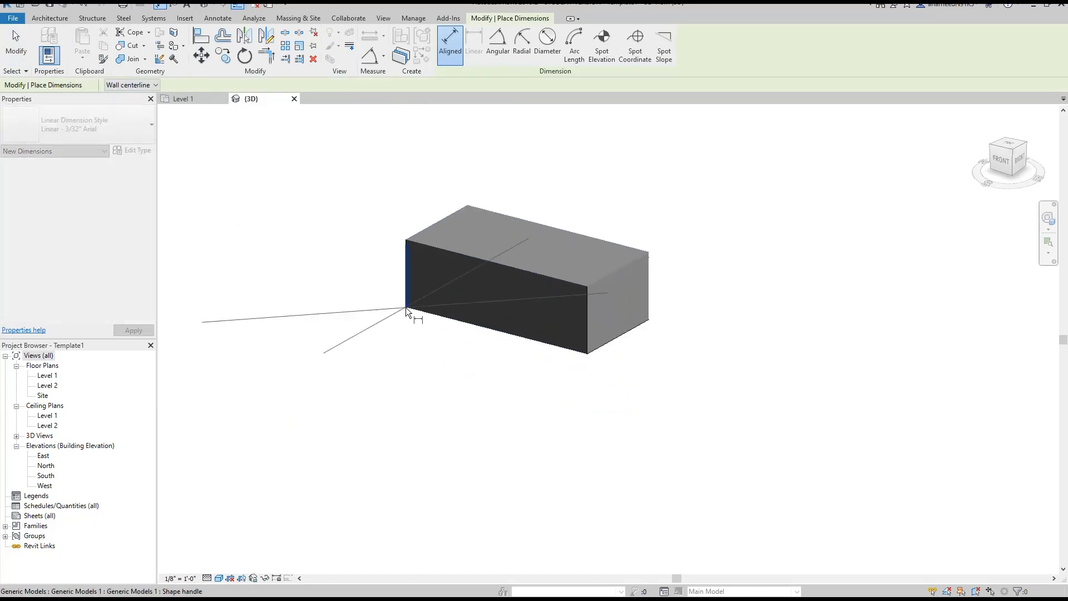
pyautogui.click(588, 354)
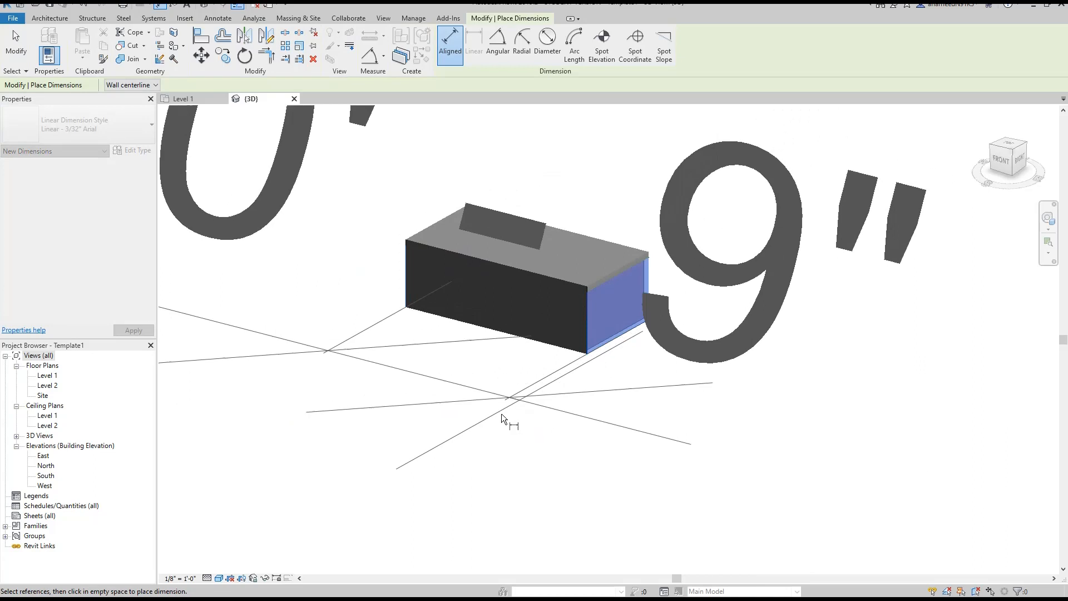
pyautogui.click(526, 393)
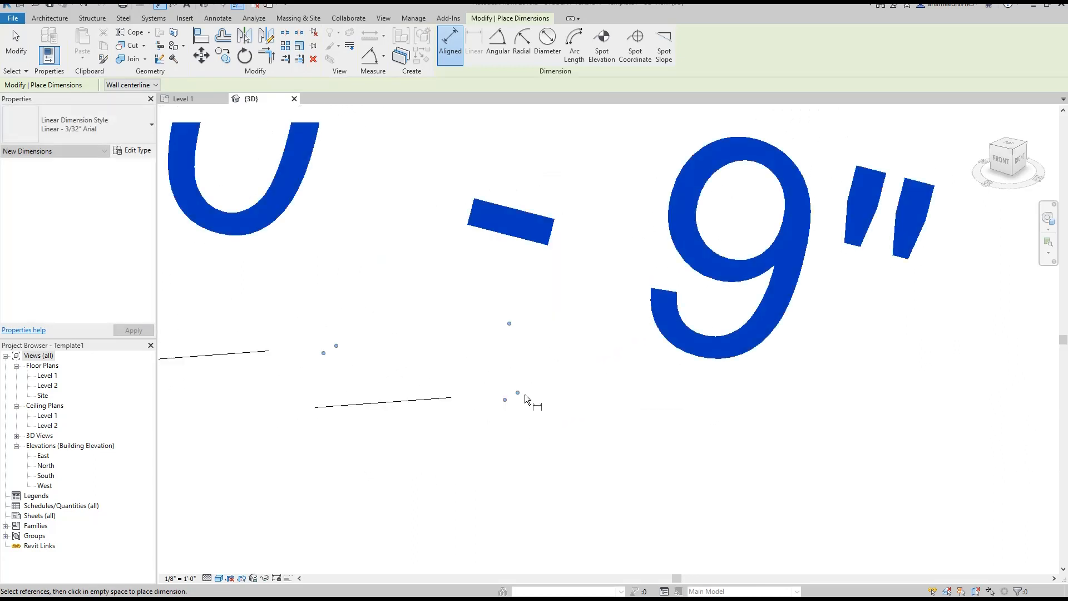
pyautogui.click(179, 580)
pyautogui.click(216, 275)
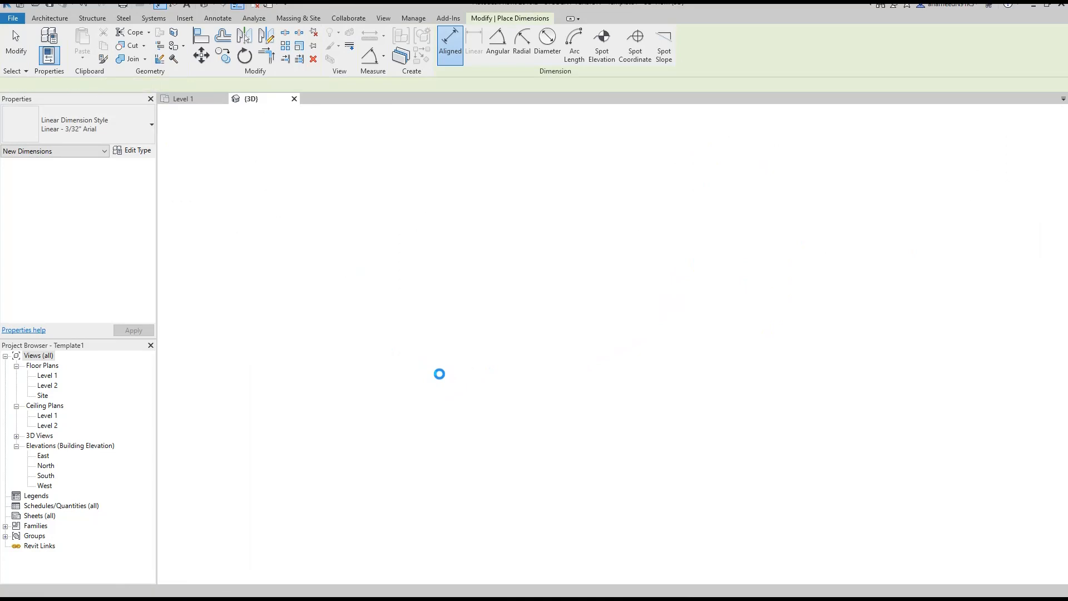
pyautogui.moveTo(455, 415); pyautogui.dragTo(555, 368, button='middle')
pyautogui.click(558, 360)
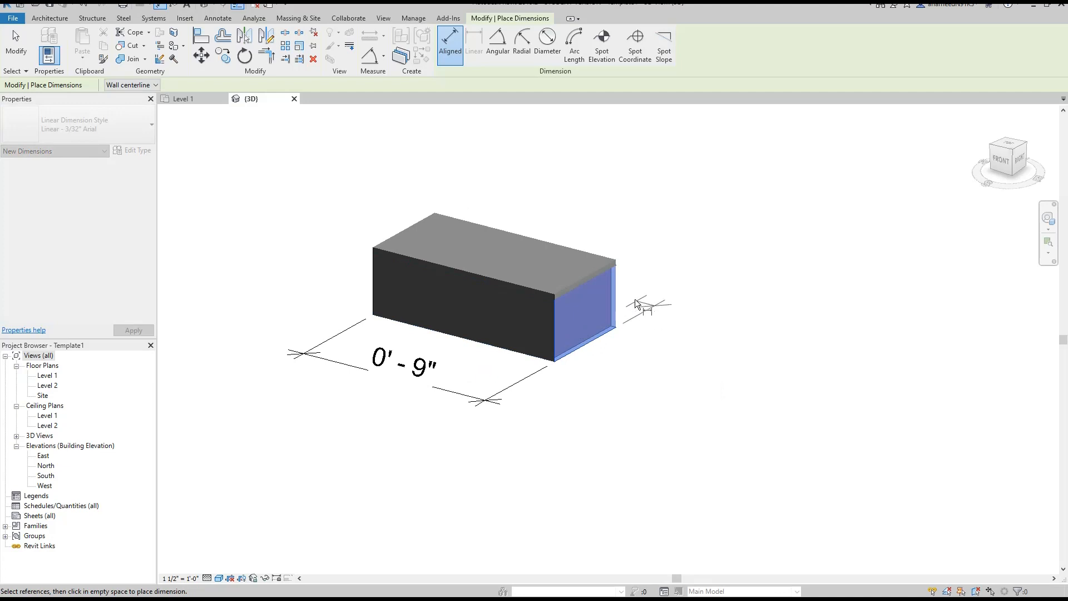
pyautogui.press('Escape')
pyautogui.press('Escape')
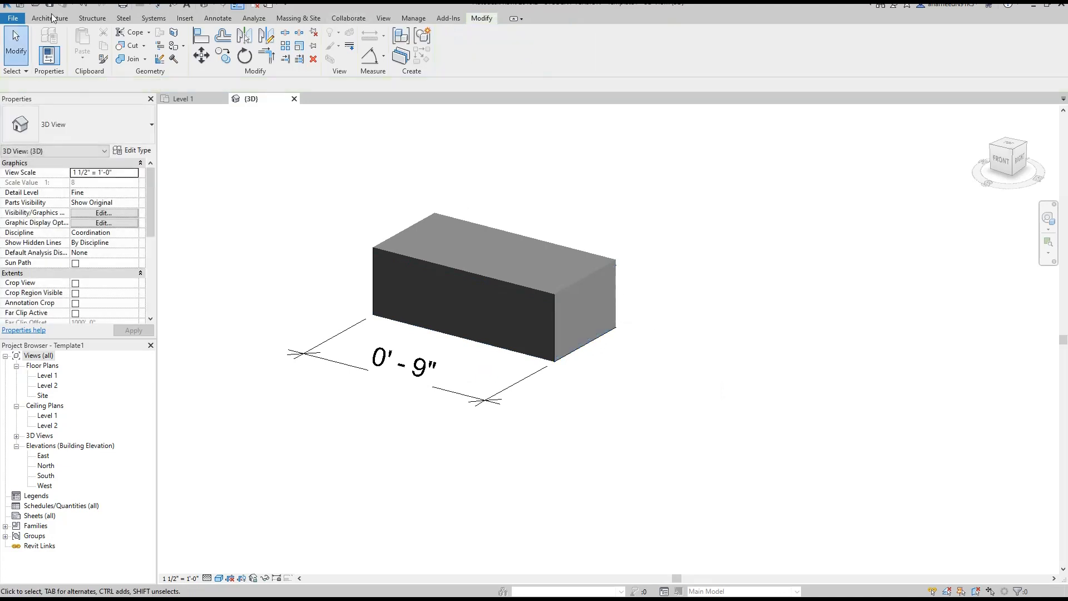
# - Set the work plane with Pick a plane on the block's short end face on the right
pyautogui.click(49, 18)
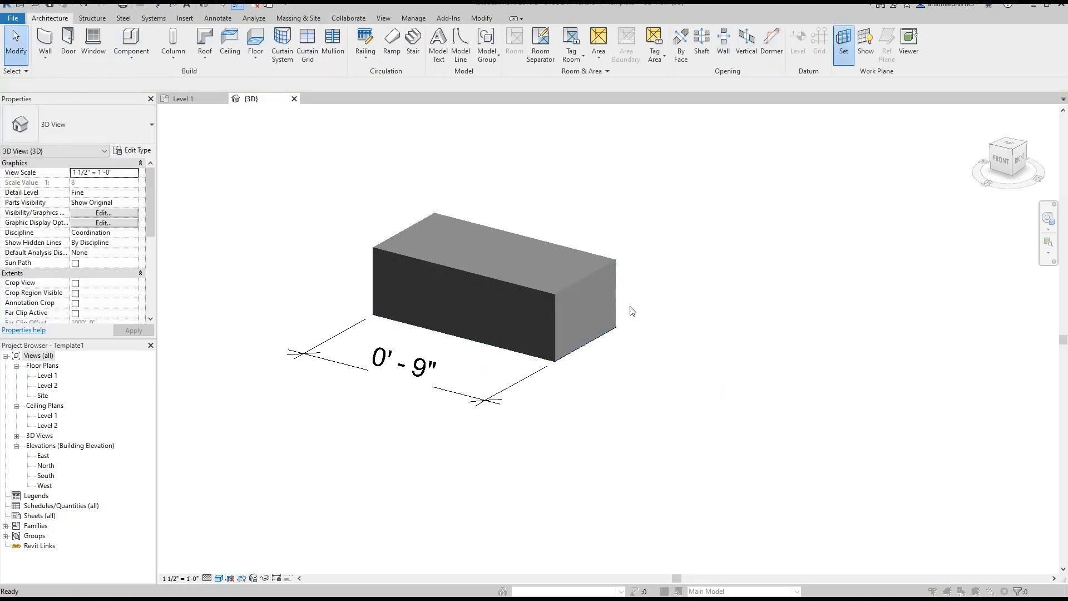
pyautogui.click(843, 44)
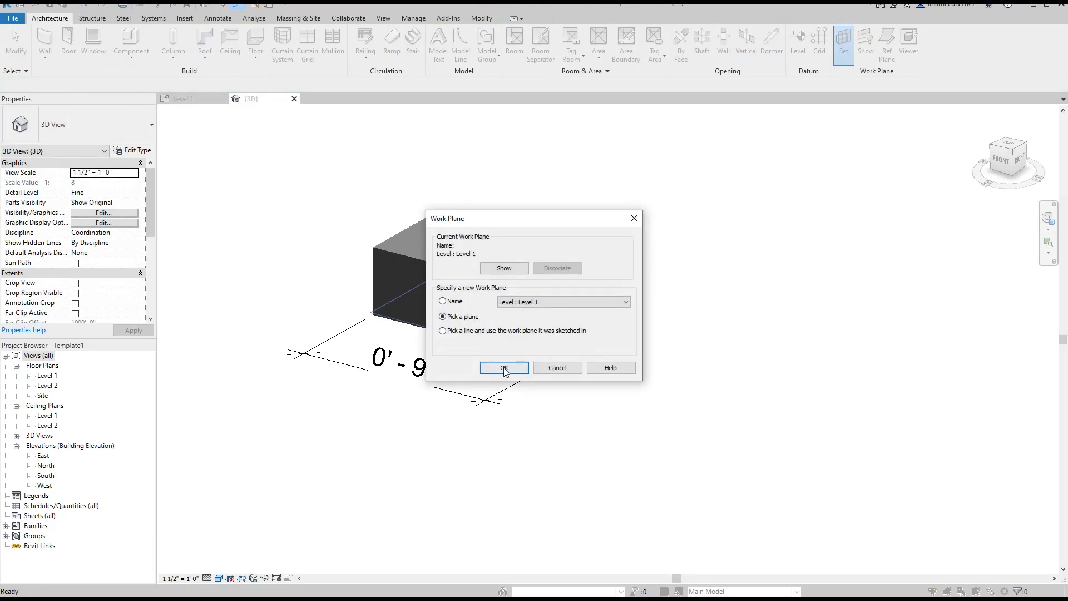
pyautogui.click(504, 372)
pyautogui.click(586, 342)
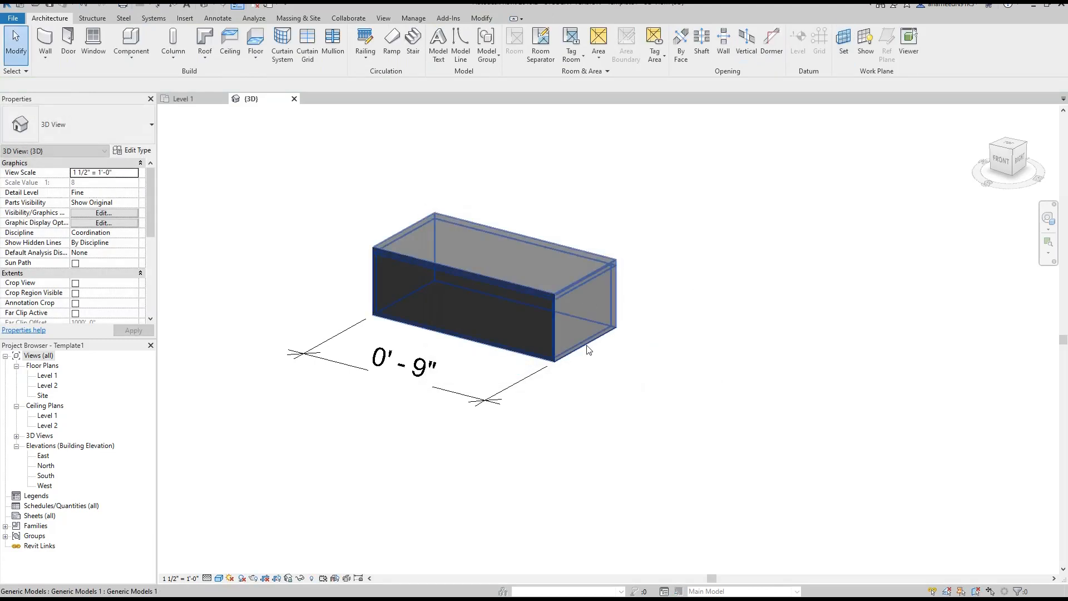
# - Place an aligned dimension for the block's width below the short end face
pyautogui.click(160, 7)
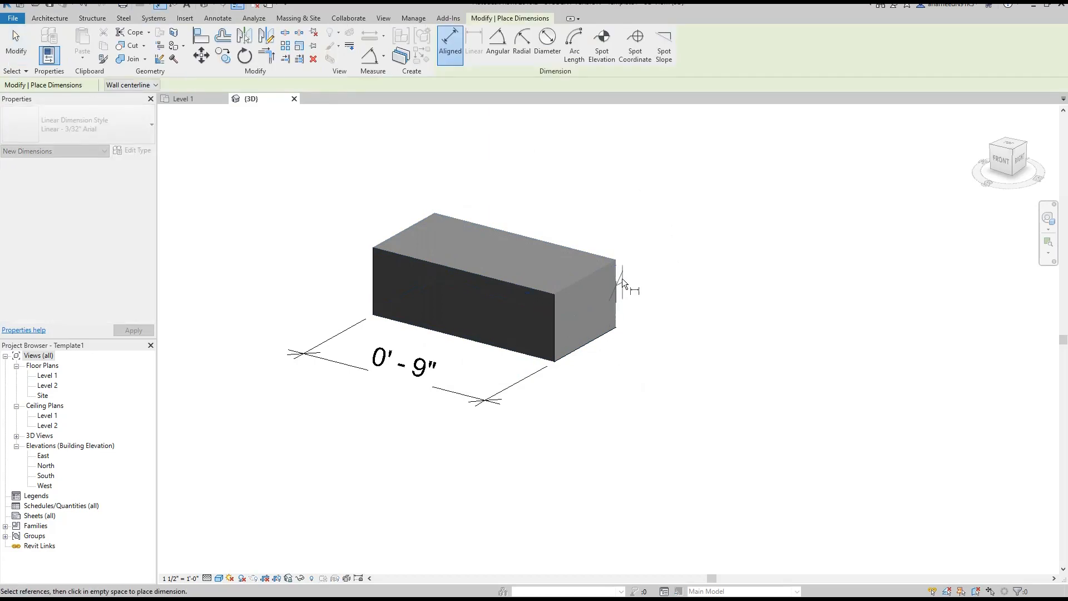
pyautogui.click(557, 366)
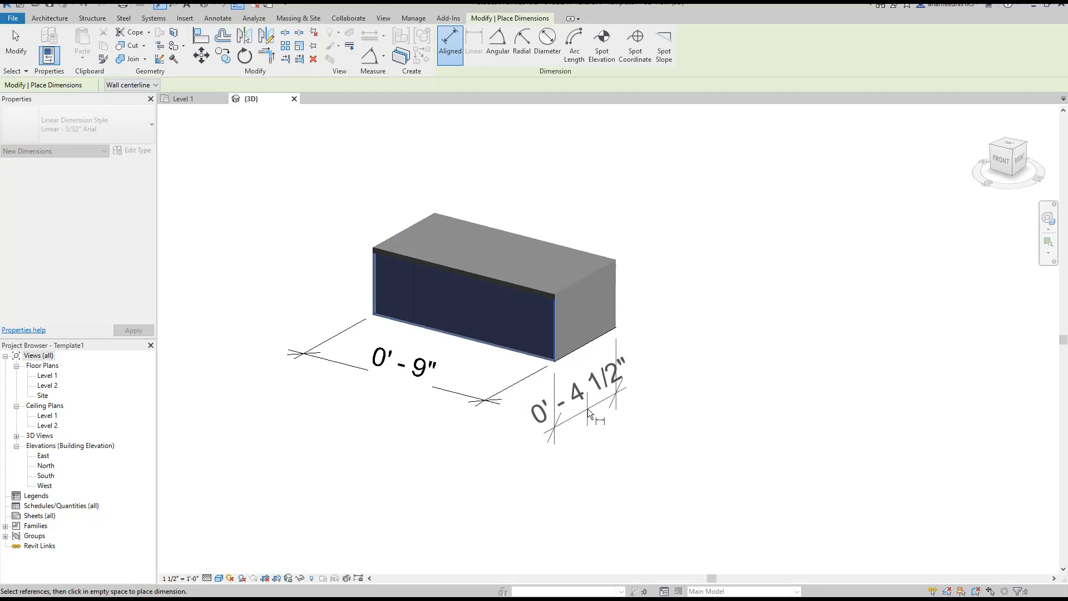
pyautogui.click(587, 409)
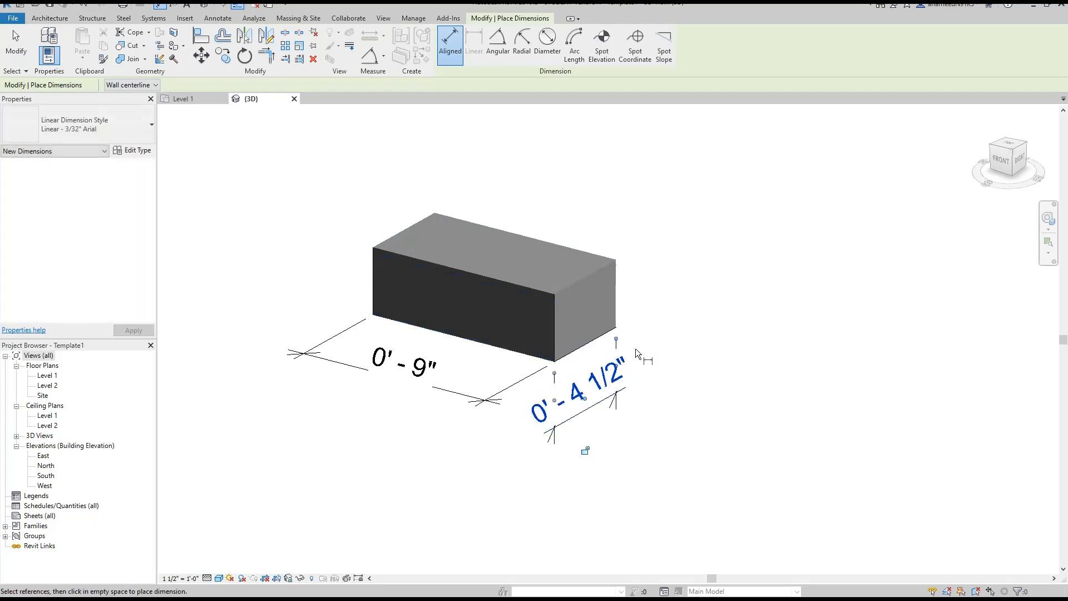
pyautogui.moveTo(638, 372); pyautogui.dragTo(628, 366, button='middle')
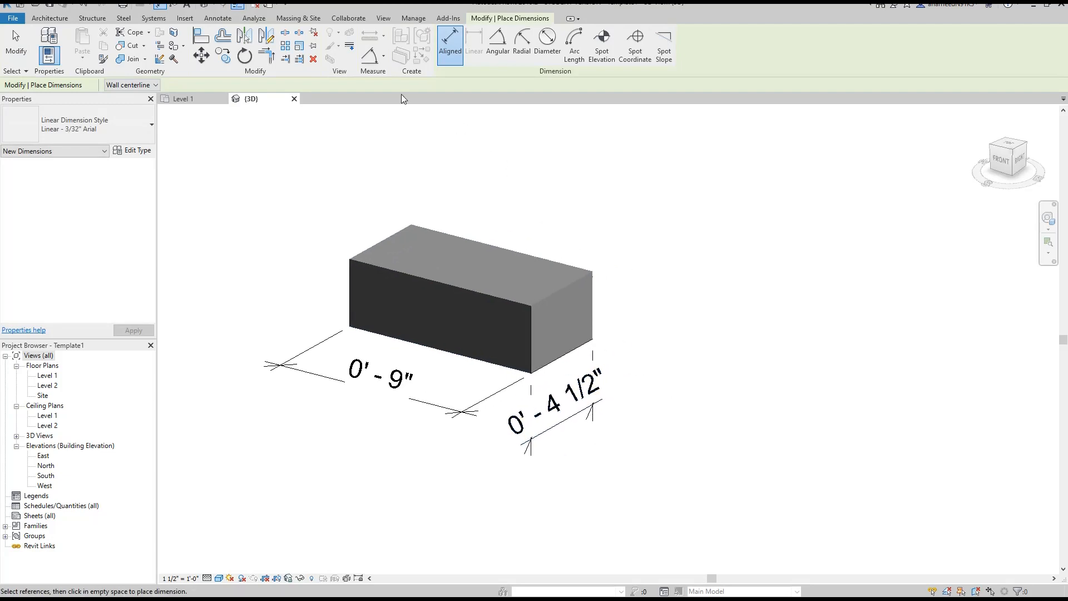
pyautogui.click(50, 18)
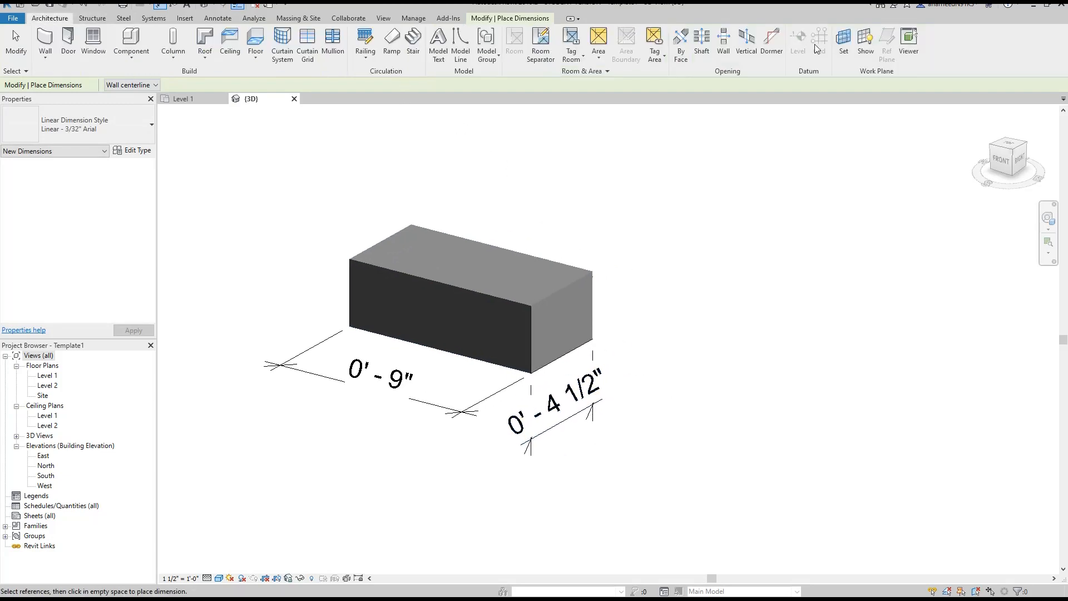
pyautogui.click(843, 42)
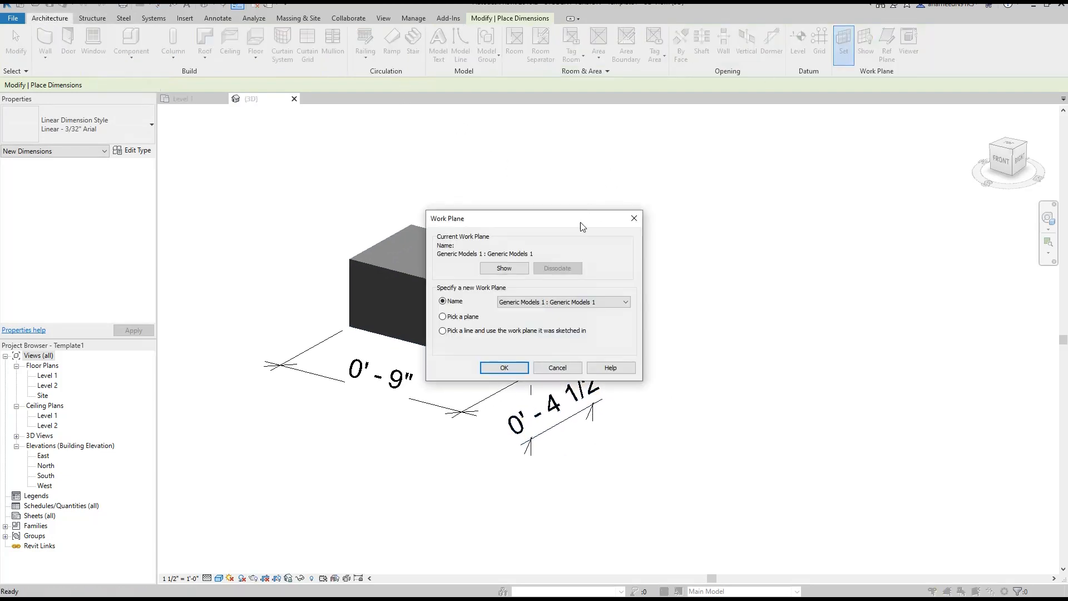
pyautogui.click(504, 368)
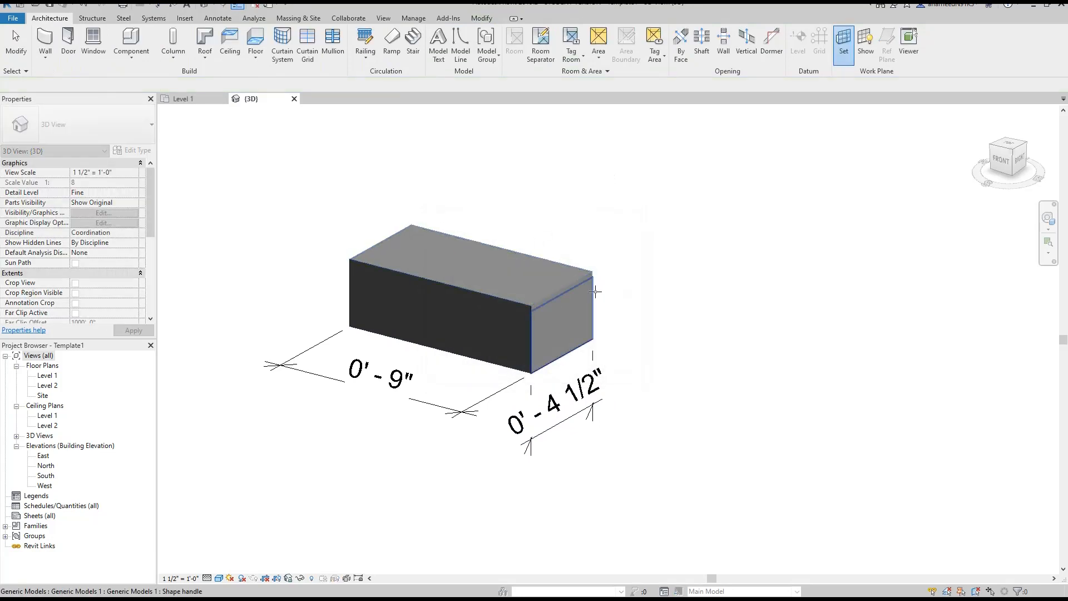
pyautogui.click(593, 270)
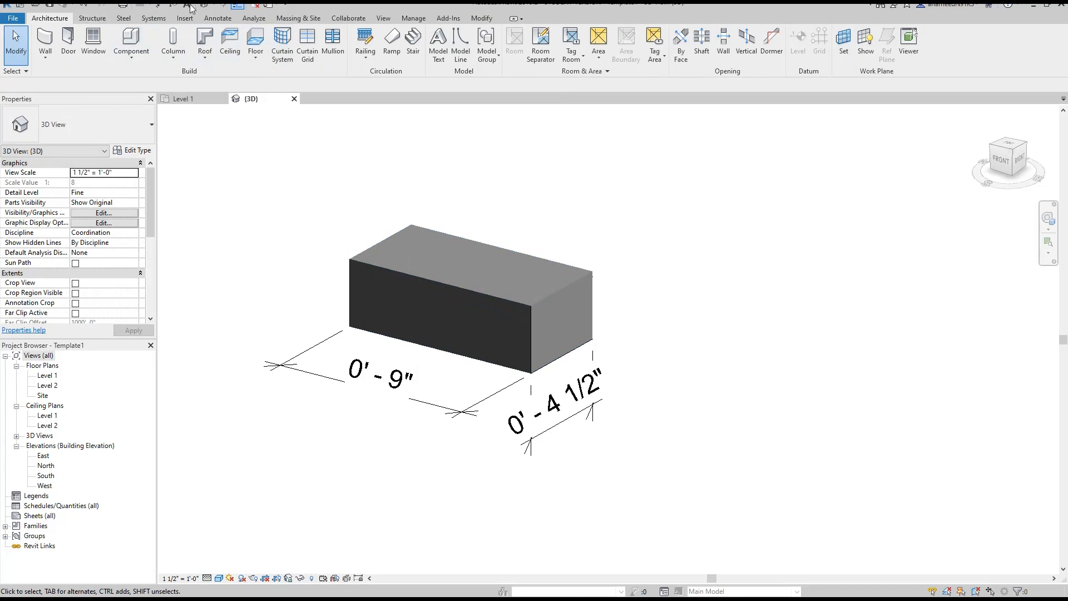
pyautogui.click(163, 6)
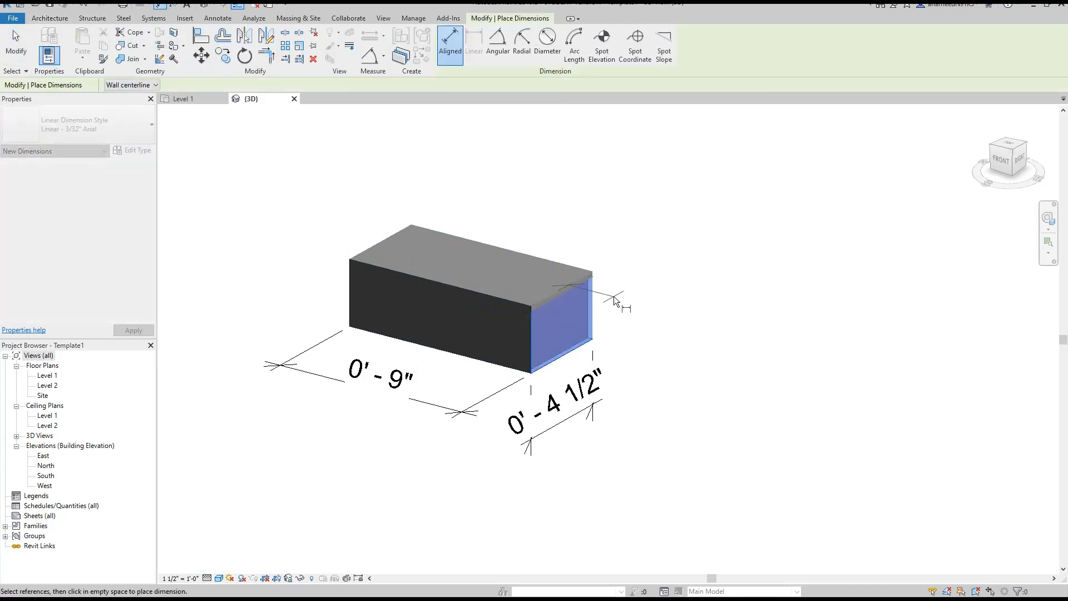
pyautogui.press('Escape')
pyautogui.press('Escape')
# - Set the work plane with Pick a plane on the block's long dark front face
pyautogui.click(1049, 229)
pyautogui.click(1016, 241)
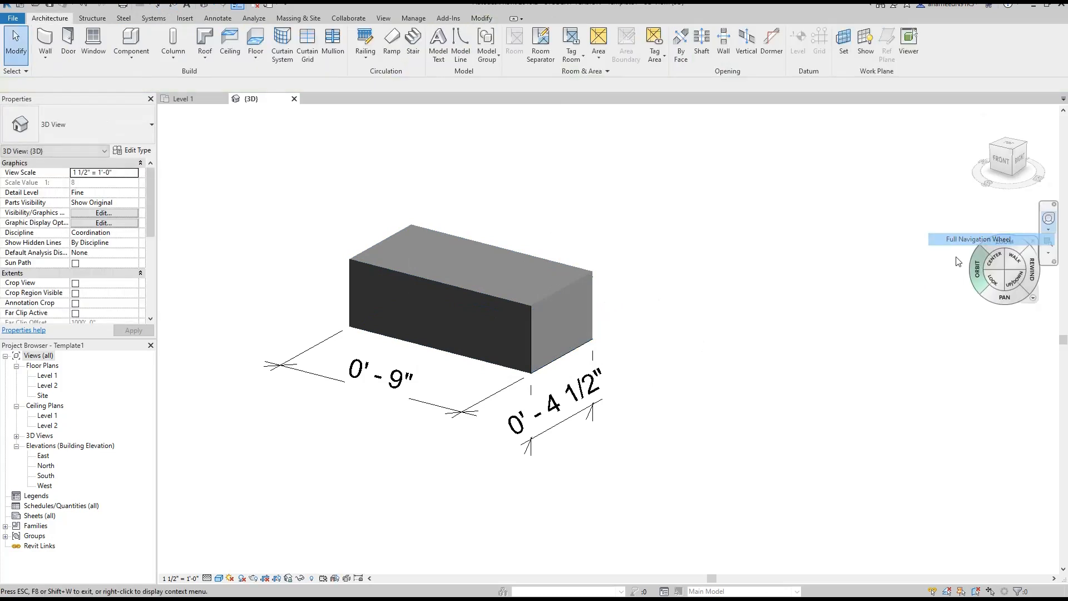
pyautogui.moveTo(948, 266); pyautogui.dragTo(850, 263)
pyautogui.press('Escape')
pyautogui.click(845, 42)
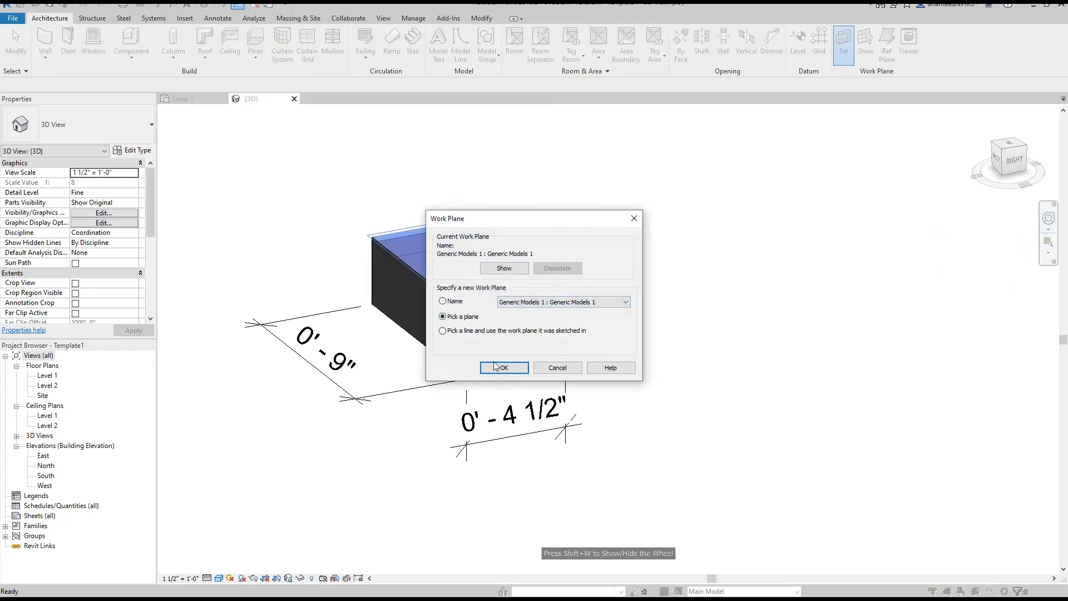
pyautogui.click(492, 366)
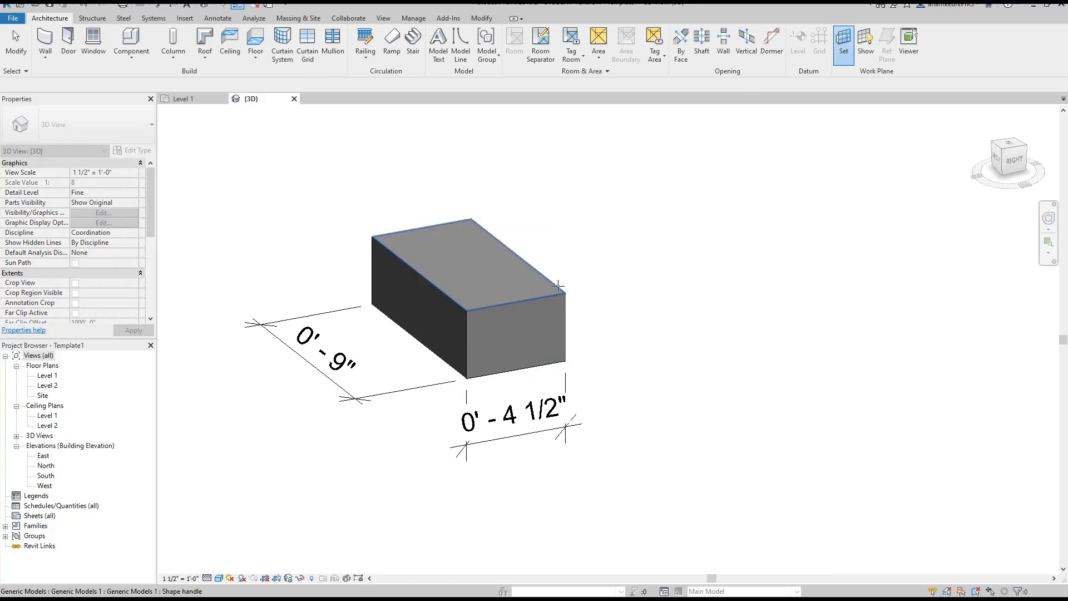
pyautogui.click(1049, 219)
pyautogui.press('Escape')
pyautogui.press('Escape')
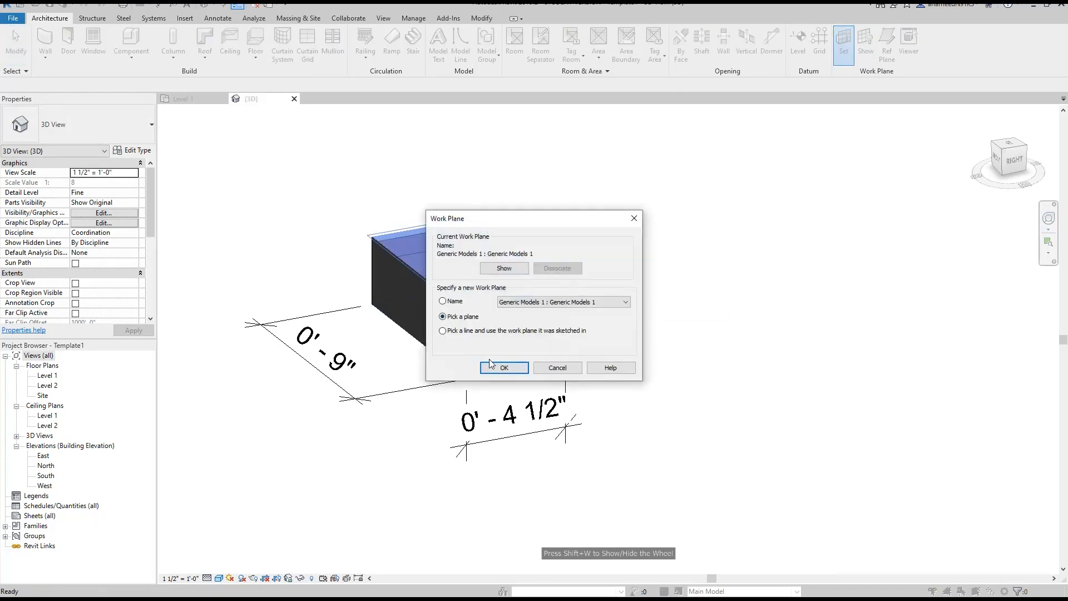
pyautogui.click(497, 368)
pyautogui.click(451, 305)
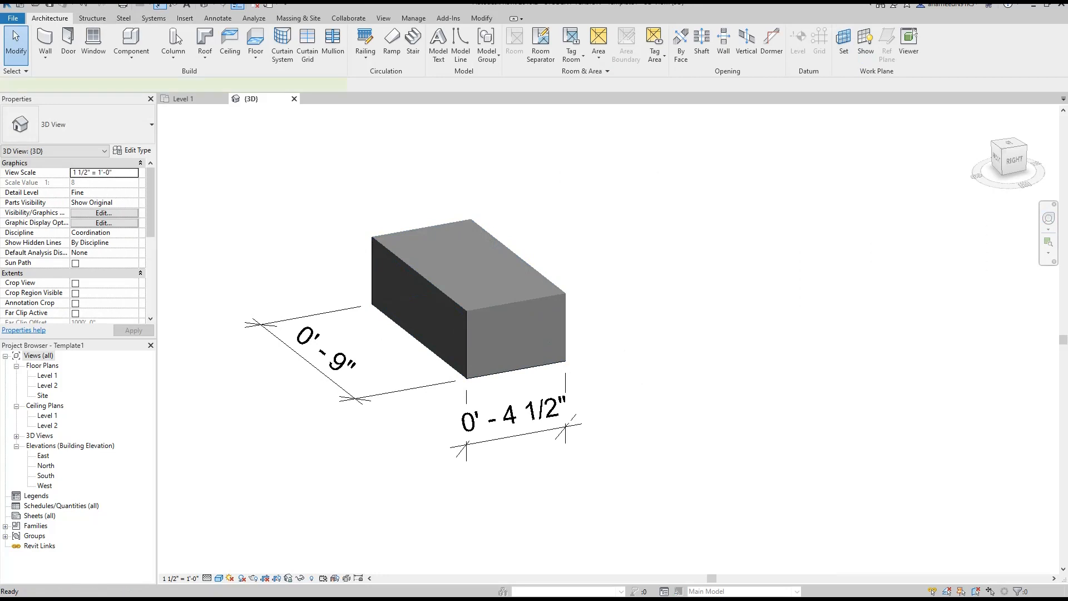
# - Dimension the block's height between its bottom and top, placing the dimension beside the front face's far vertical edge
pyautogui.click(159, 6)
pyautogui.click(565, 360)
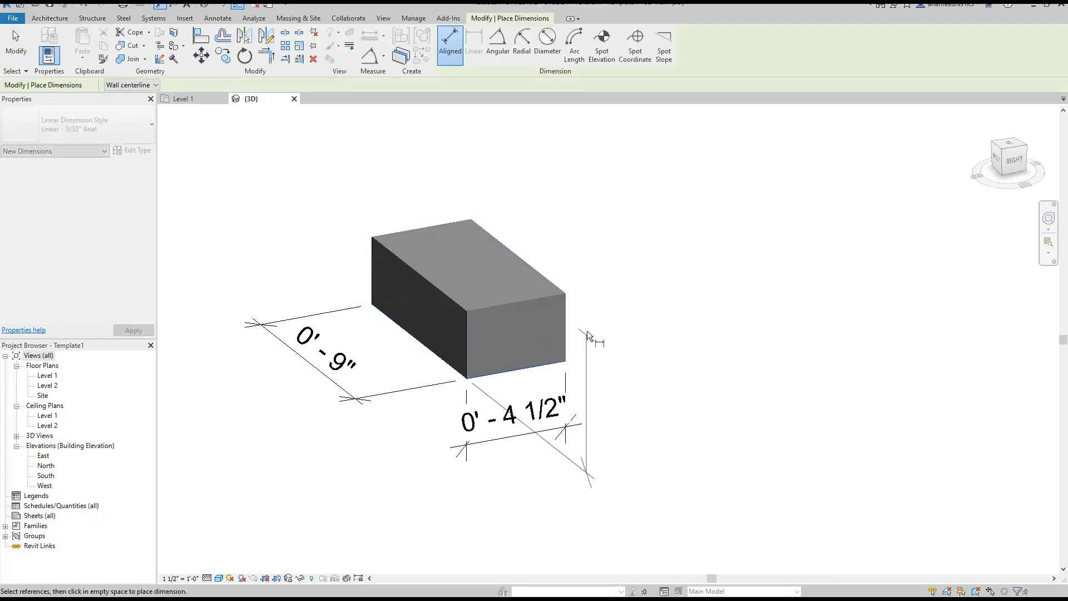
pyautogui.click(565, 293)
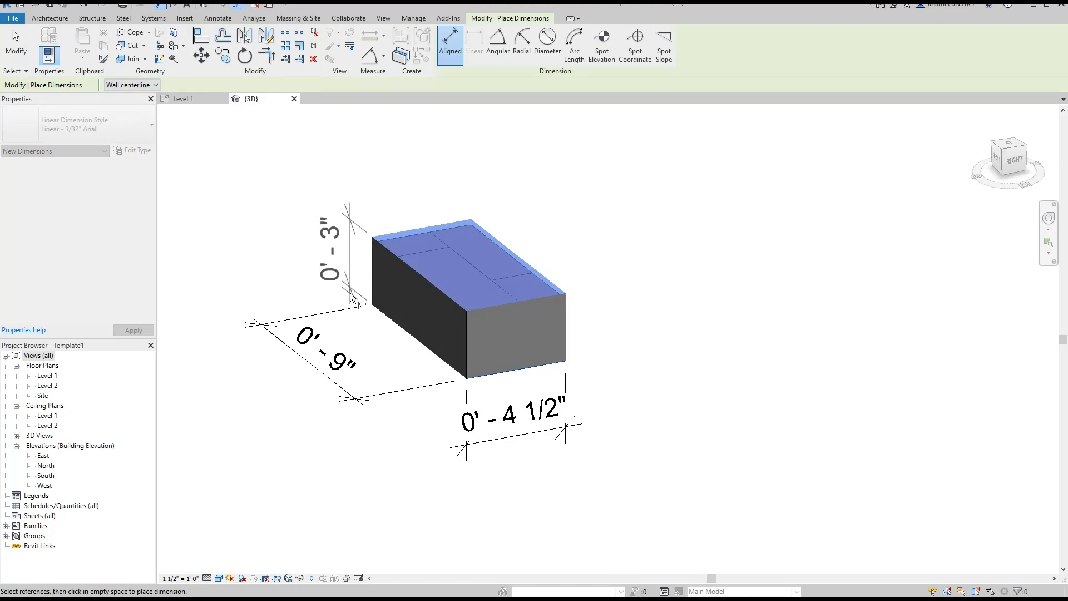
pyautogui.click(351, 296)
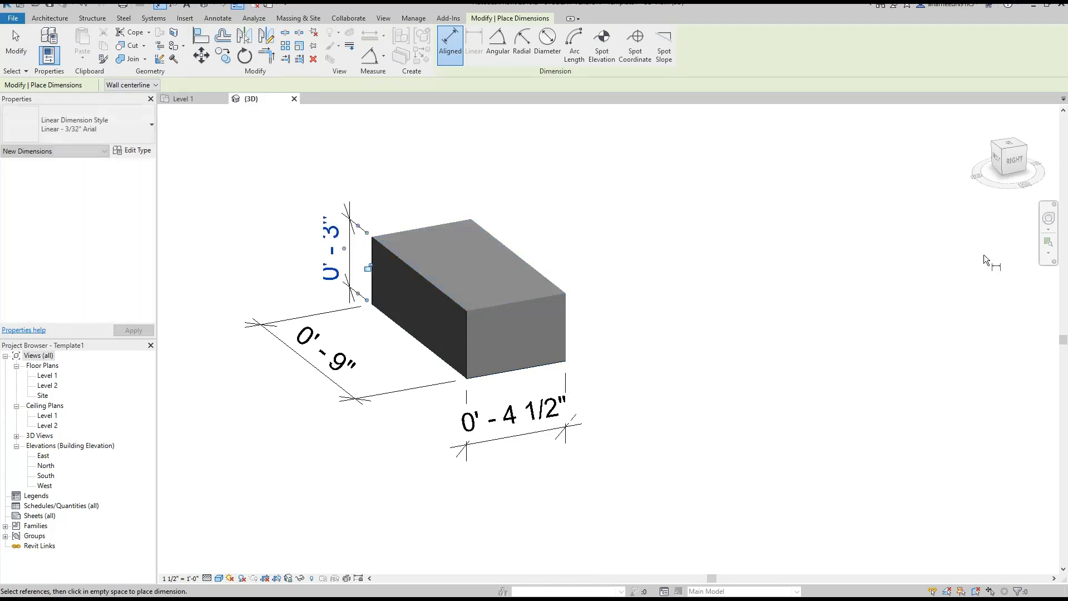
# - Examine the block's length, width and height dimensions from the front-right corner view
pyautogui.click(1049, 218)
pyautogui.moveTo(843, 263); pyautogui.dragTo(926, 276)
pyautogui.moveTo(556, 373); pyautogui.dragTo(731, 327, button='middle')
pyautogui.press('Escape')
pyautogui.press('Escape')
pyautogui.scroll(-1, 508, 158)
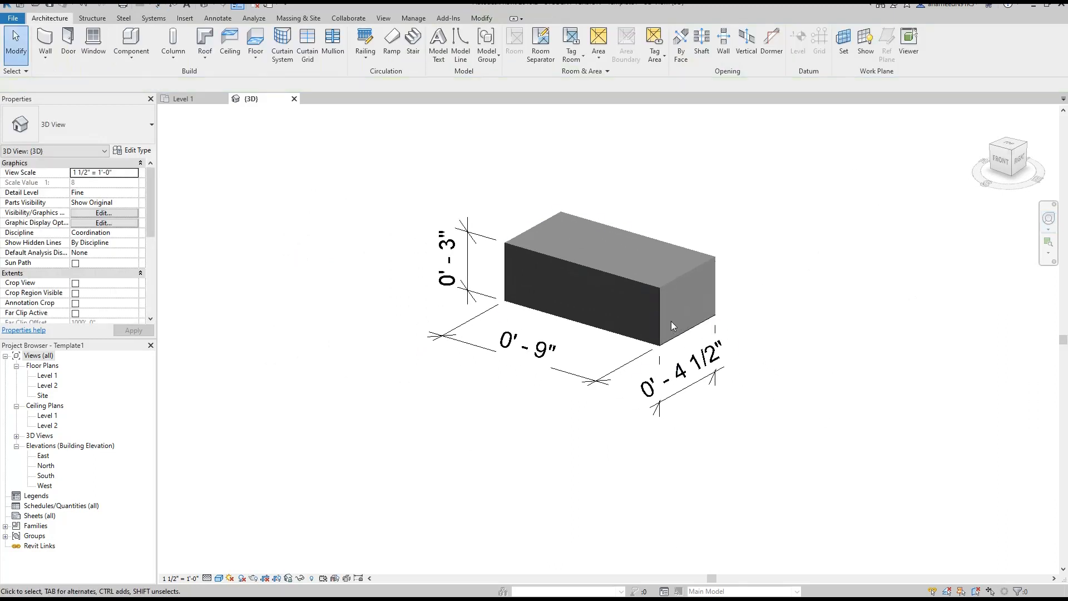
pyautogui.moveTo(556, 343); pyautogui.dragTo(629, 340, button='middle')
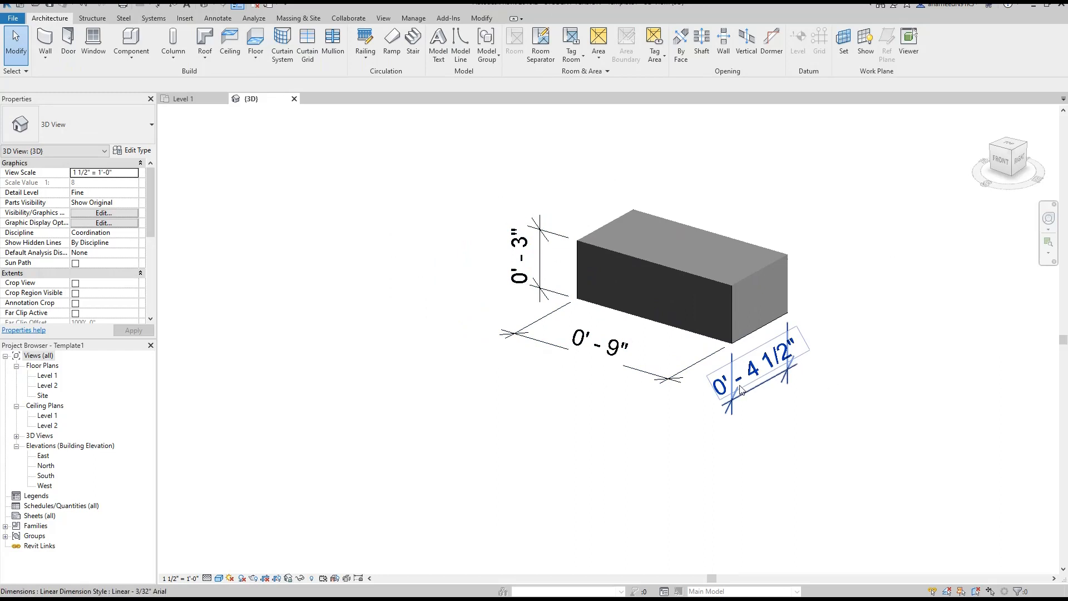
pyautogui.moveTo(563, 339); pyautogui.dragTo(591, 339, button='middle')
# - Start a new wall and choose the Basic Wall type Generic - 4" Brick
pyautogui.click(45, 40)
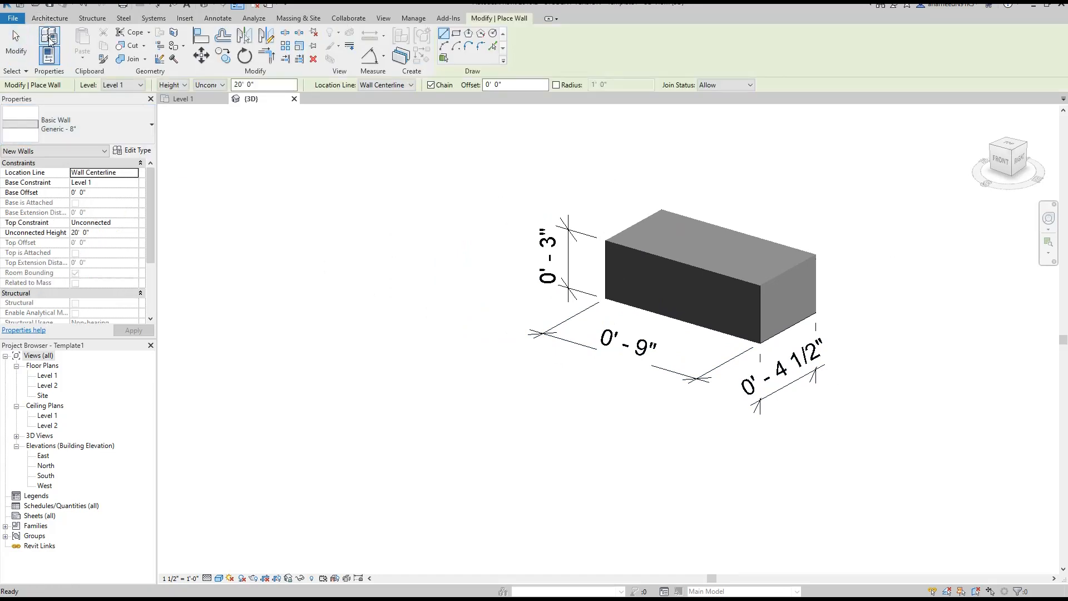
pyautogui.click(49, 18)
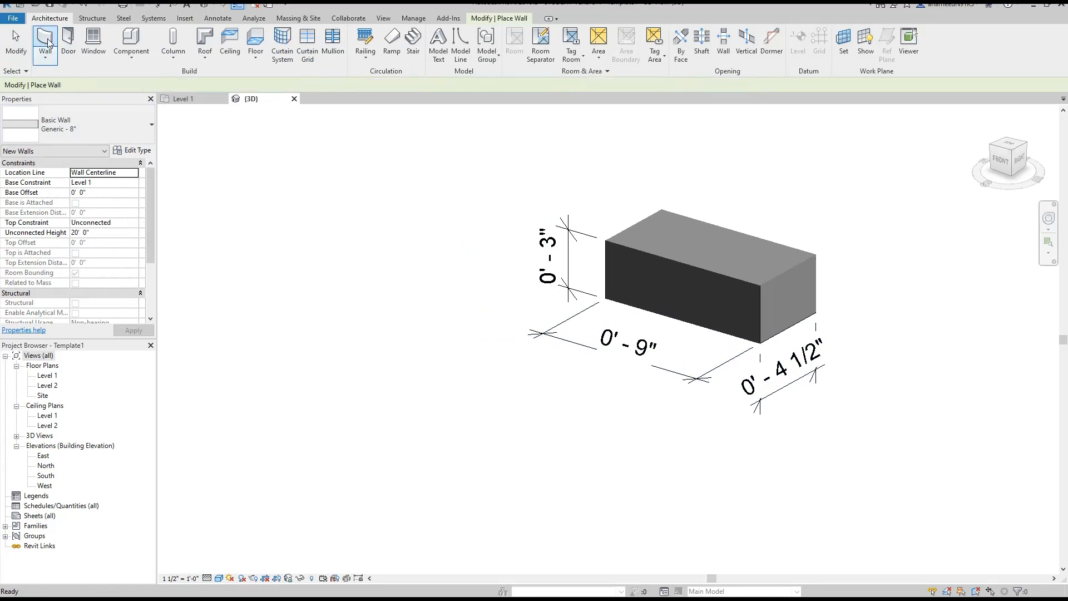
pyautogui.click(115, 115)
pyautogui.scroll(-4, 105, 300)
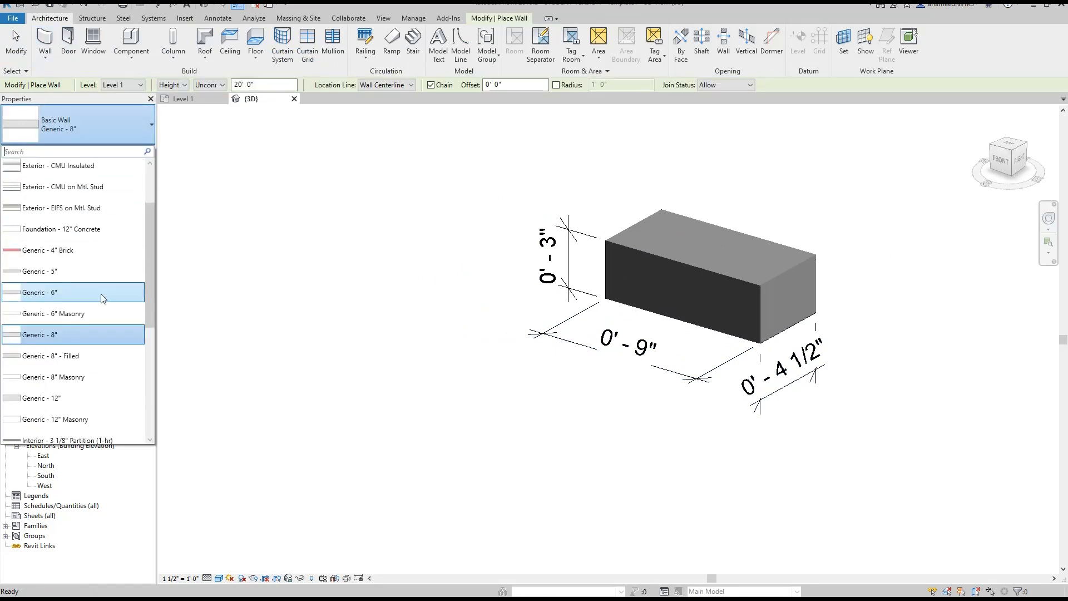
pyautogui.scroll(3, 104, 300)
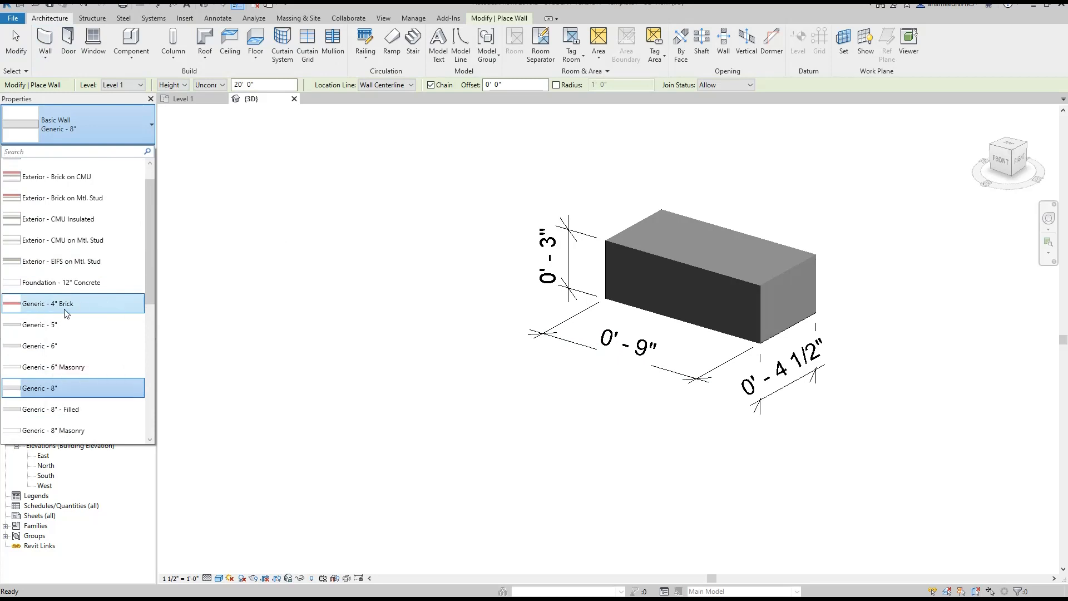
pyautogui.click(72, 313)
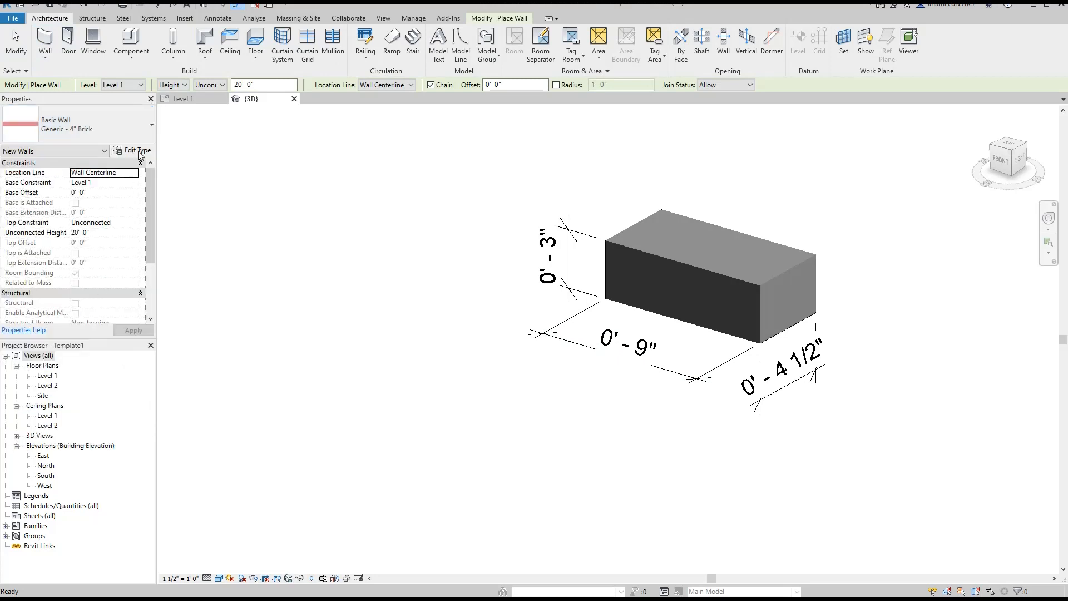
# - Duplicate the Generic - 4" Brick wall type as Generic - 4.5" Brick
pyautogui.click(133, 150)
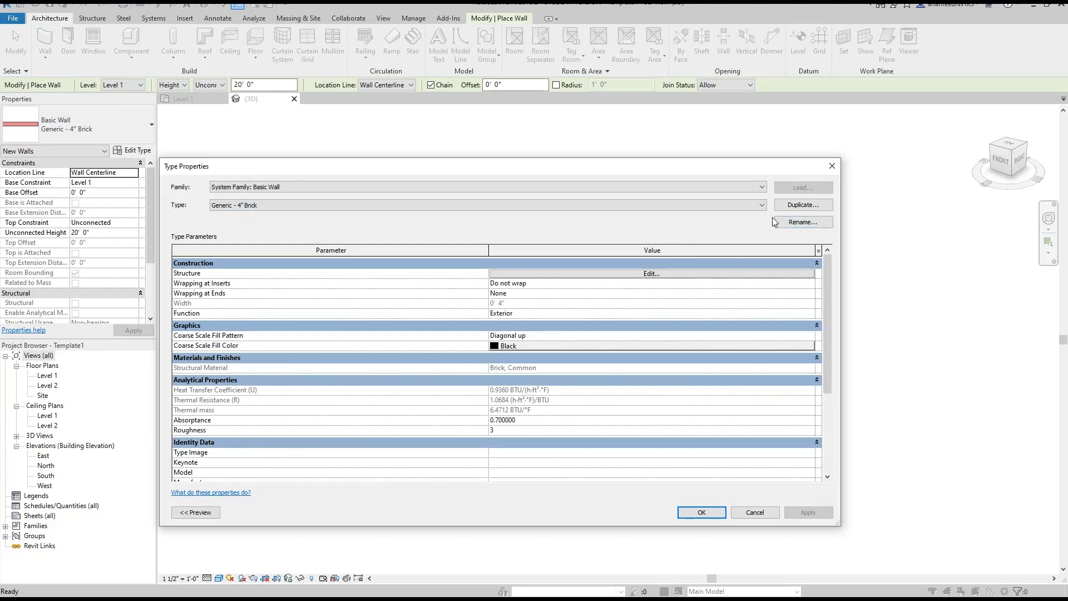
pyautogui.click(803, 205)
pyautogui.click(559, 207)
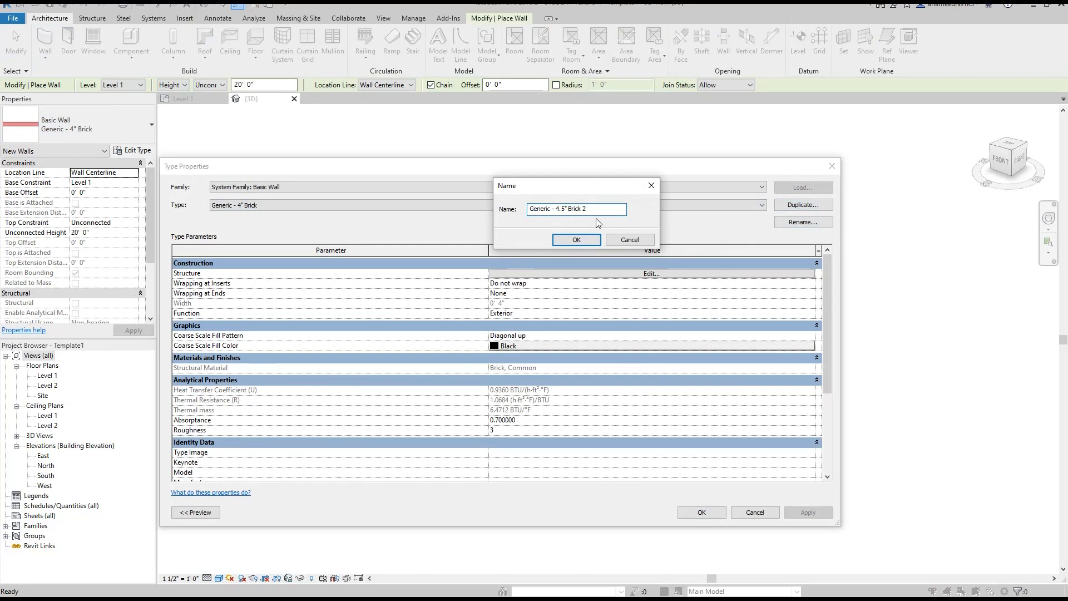
pyautogui.click(579, 240)
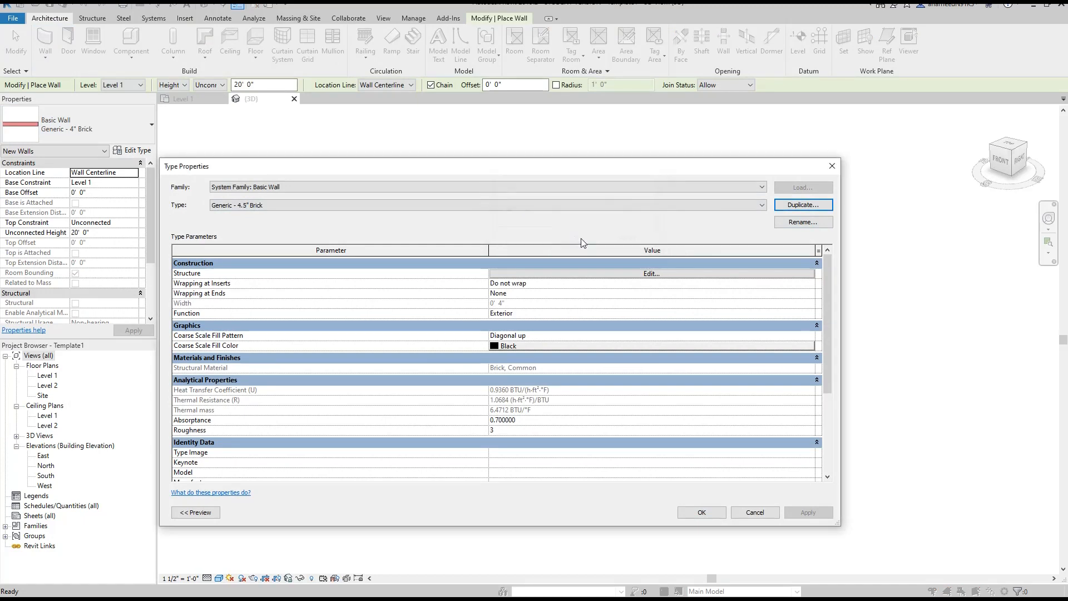
# - Edit the thickness of the wall assembly's Brick, Common structure layer to match the 4.5" type name, and apply the type
pyautogui.click(603, 274)
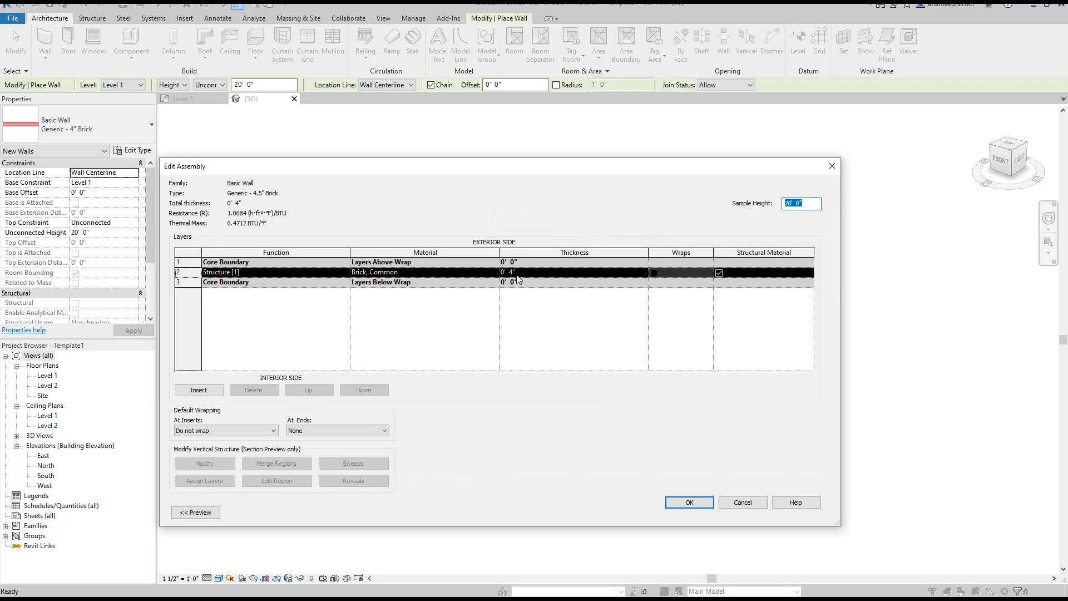
pyautogui.click(513, 275)
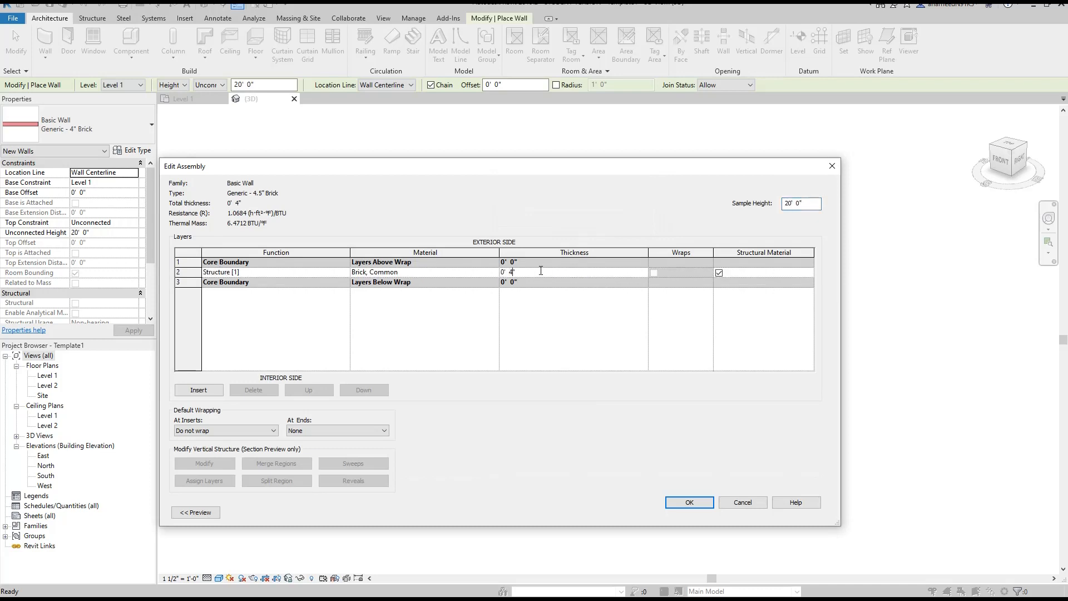
pyautogui.click(689, 502)
pyautogui.click(701, 515)
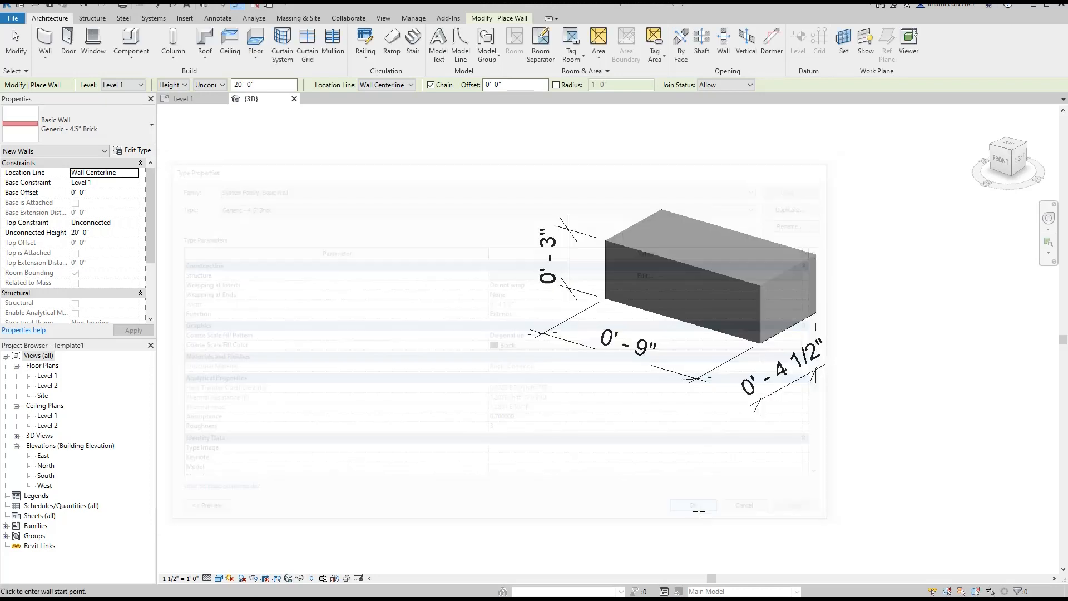
# - Draw one wall segment about 10" long beside the dimensioned block, running roughly along the block's long side
pyautogui.scroll(-2, 389, 345)
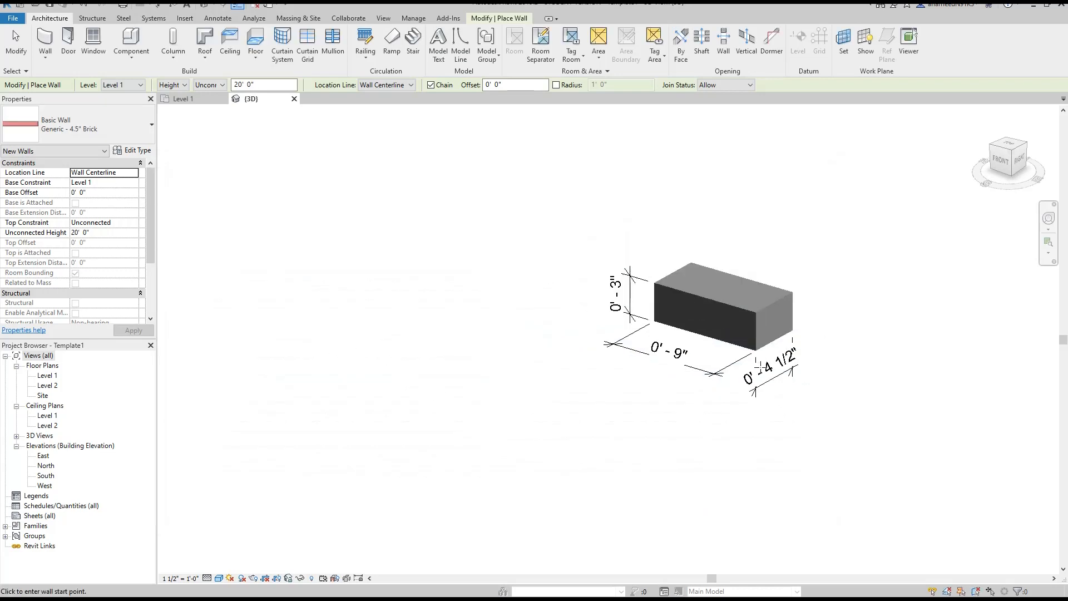
pyautogui.click(329, 344)
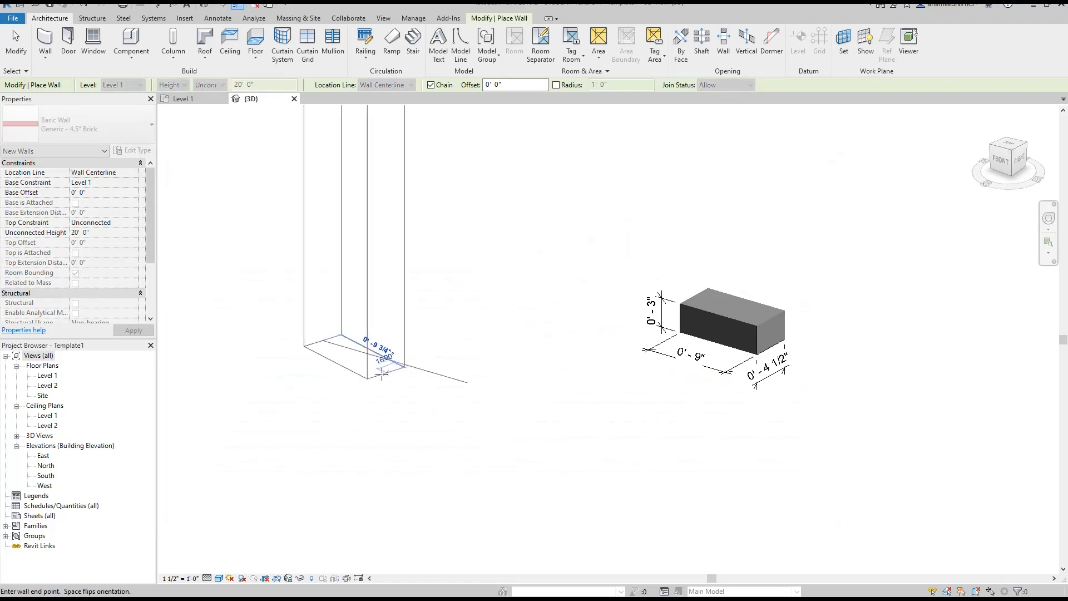
pyautogui.click(407, 364)
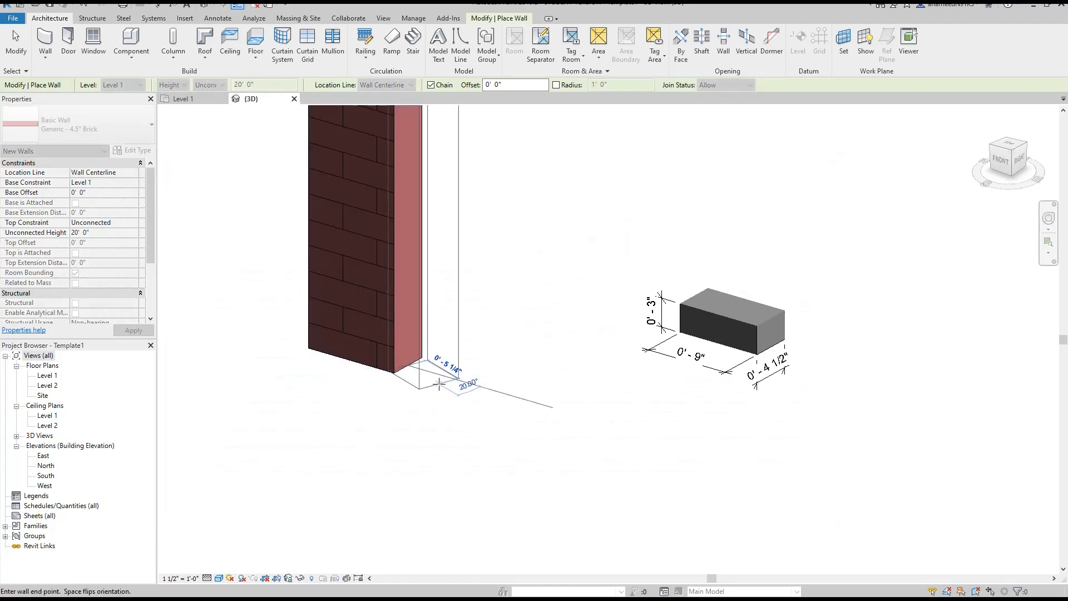
pyautogui.press('Escape')
pyautogui.press('Escape')
# - Set the new brick wall's unconnected height to 3"
pyautogui.scroll(-3, 412, 400)
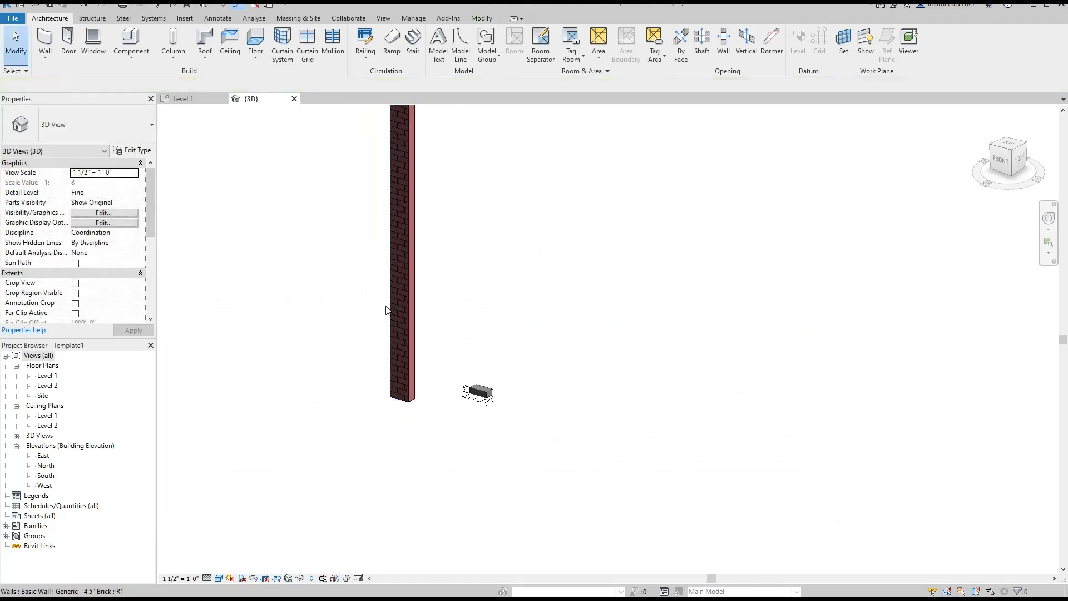
pyautogui.scroll(-3, 413, 289)
pyautogui.moveTo(482, 206); pyautogui.dragTo(406, 259)
pyautogui.click(103, 235)
pyautogui.write('3')
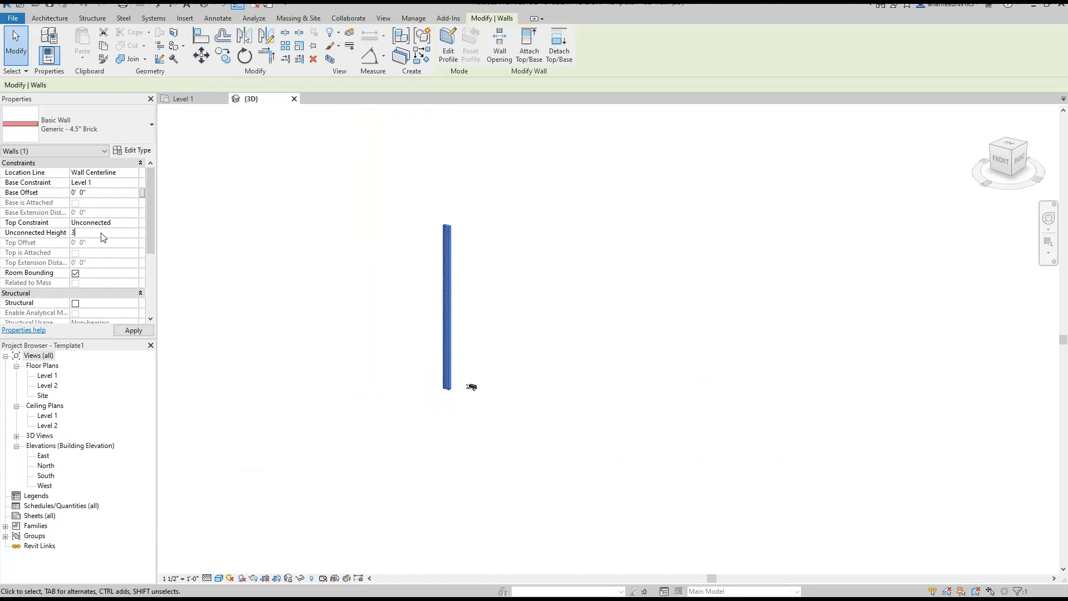
pyautogui.press('Return')
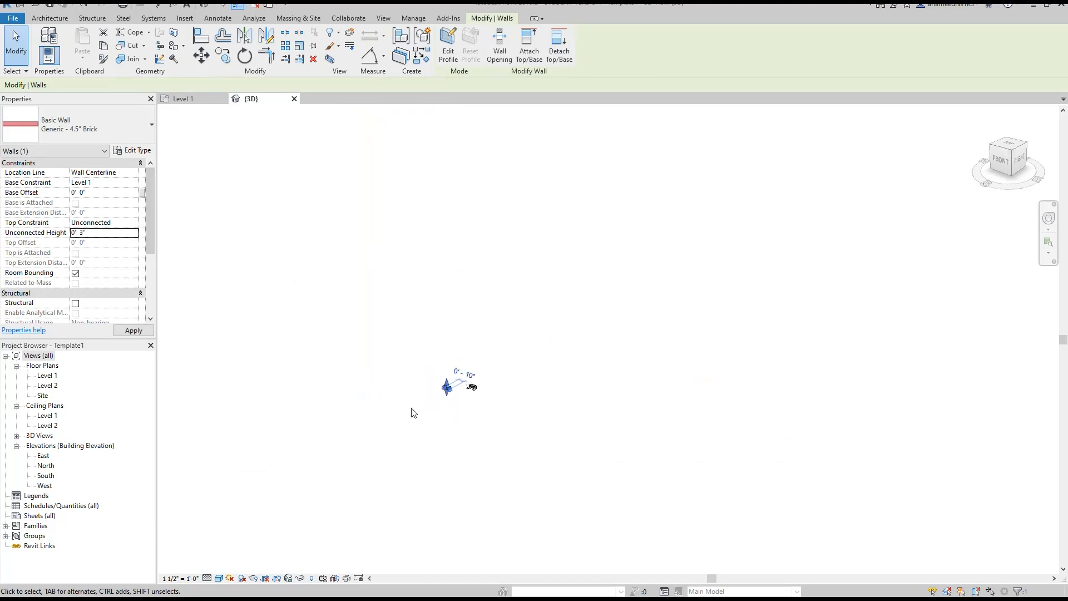
# - Set the brick wall segment's length to 9"
pyautogui.scroll(3, 434, 387)
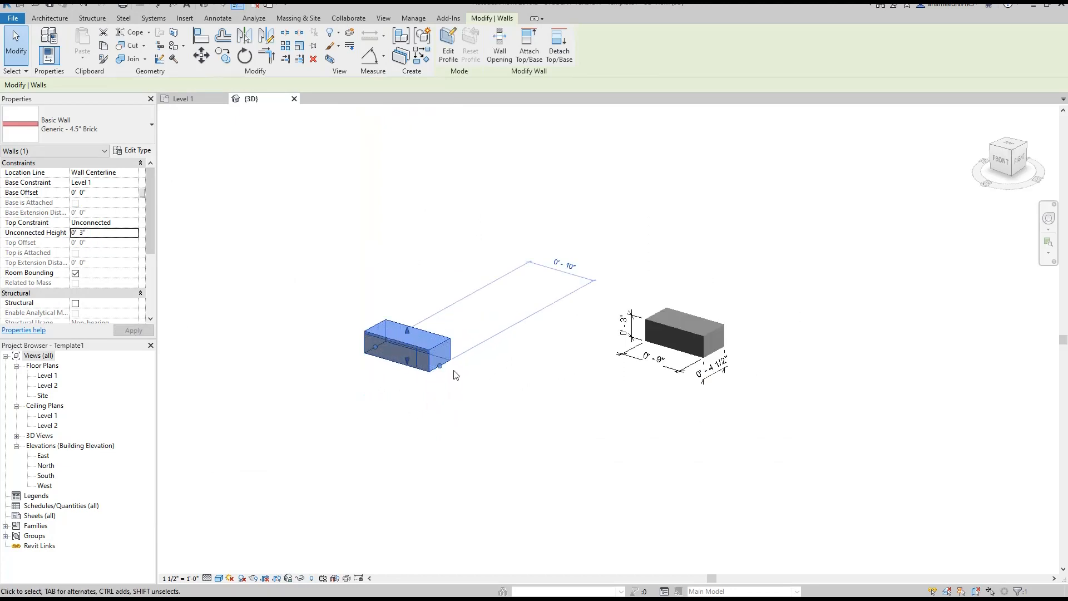
pyautogui.click(565, 262)
pyautogui.write('9')
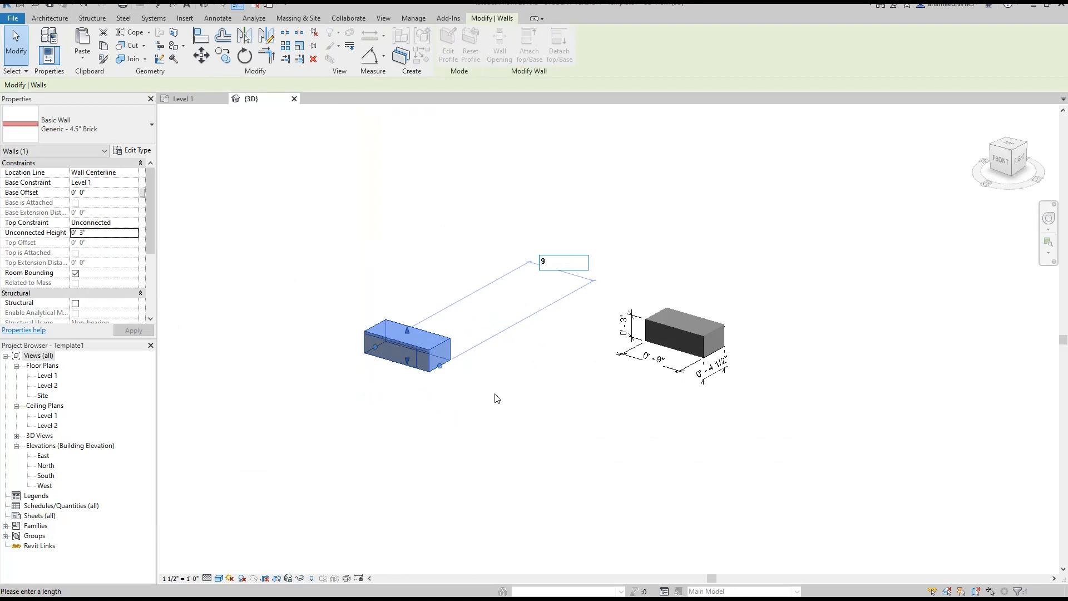
pyautogui.press('Return')
pyautogui.click(489, 394)
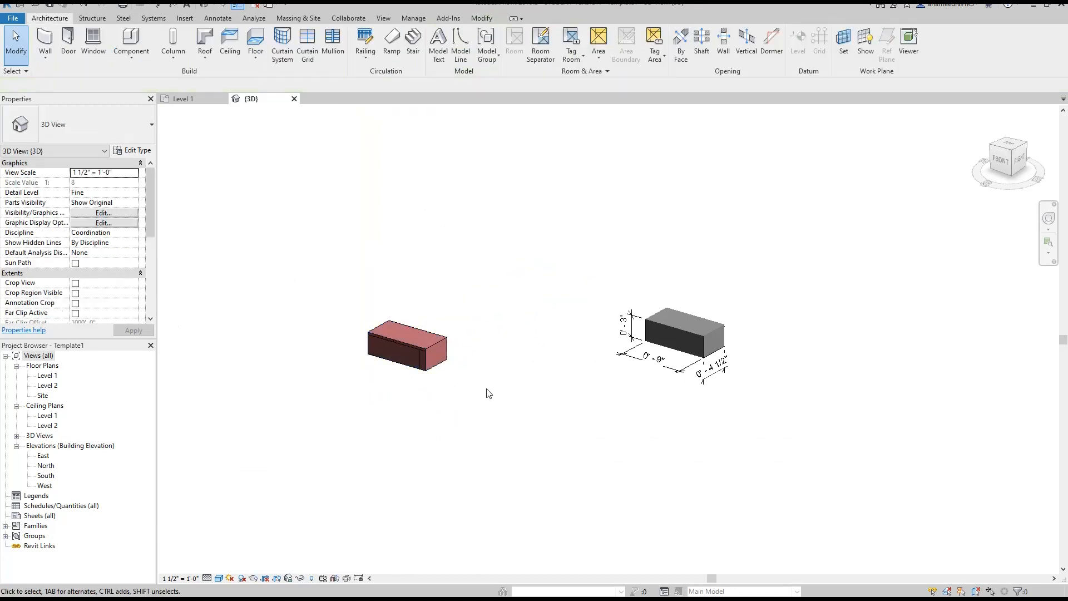
# - Compare the brick-sized wall's type, height and length with the dimensions of the in-place block
pyautogui.click(421, 354)
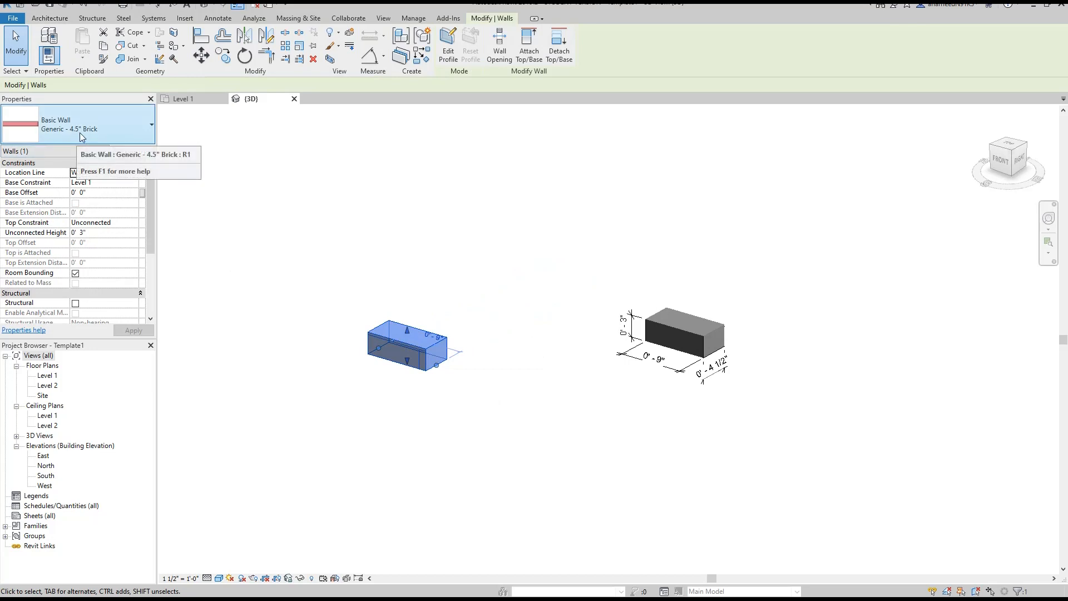
pyautogui.click(615, 422)
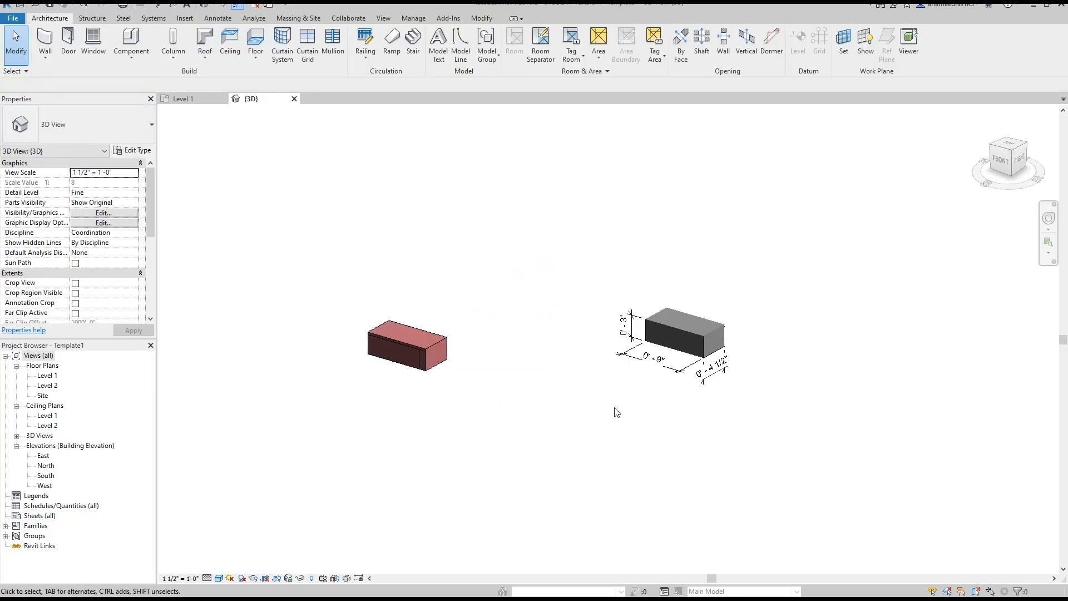
pyautogui.moveTo(615, 422); pyautogui.dragTo(639, 415, button='middle')
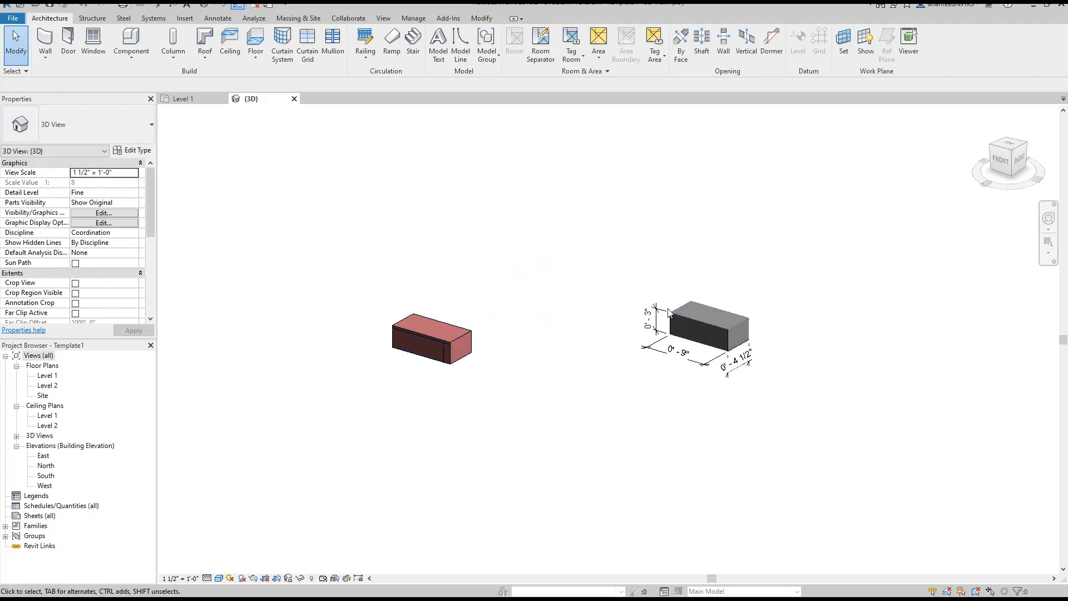
pyautogui.scroll(2, 720, 327)
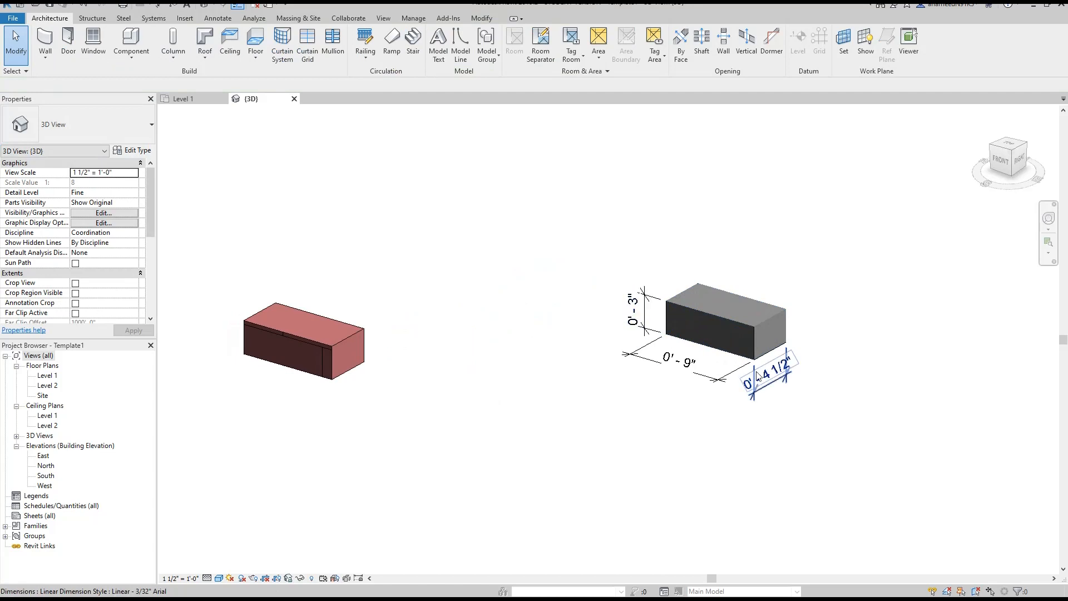
pyautogui.moveTo(403, 349); pyautogui.dragTo(435, 342, button='middle')
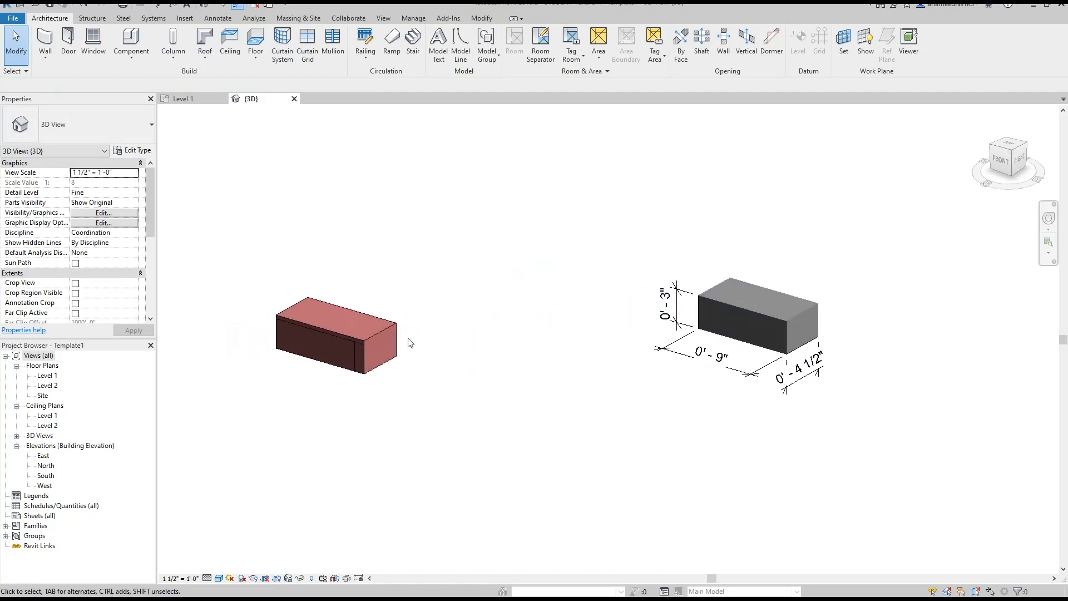
pyautogui.click(328, 332)
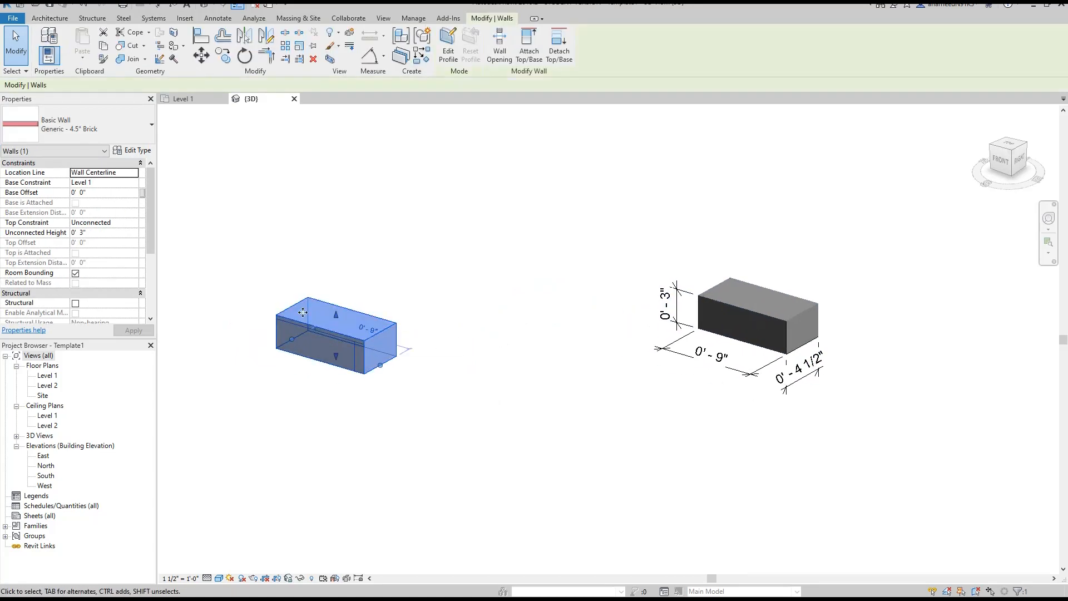
pyautogui.moveTo(317, 289); pyautogui.dragTo(384, 279, button='middle')
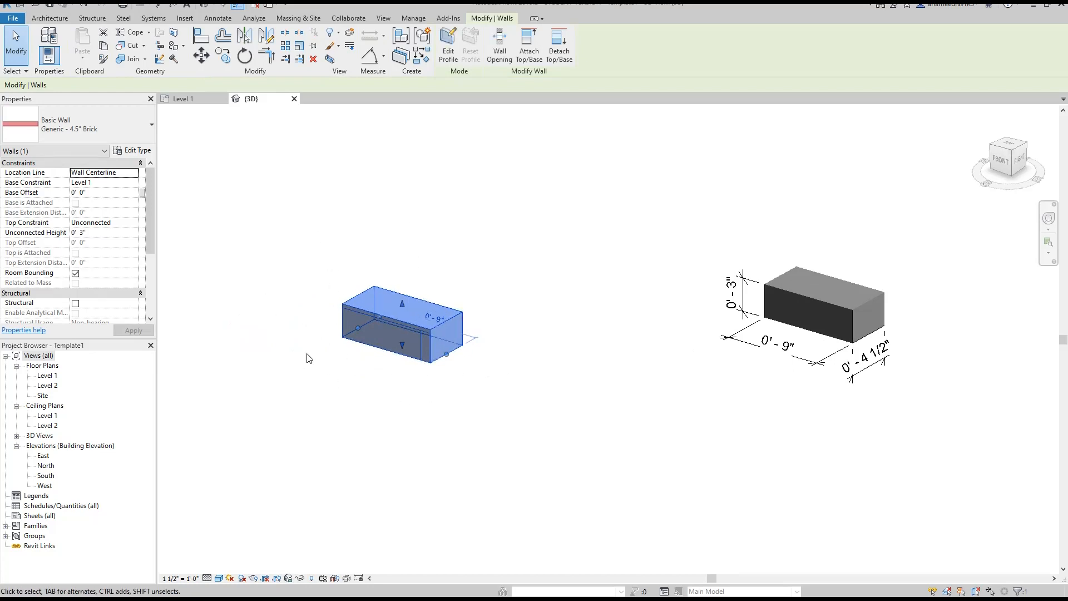
pyautogui.press('Escape')
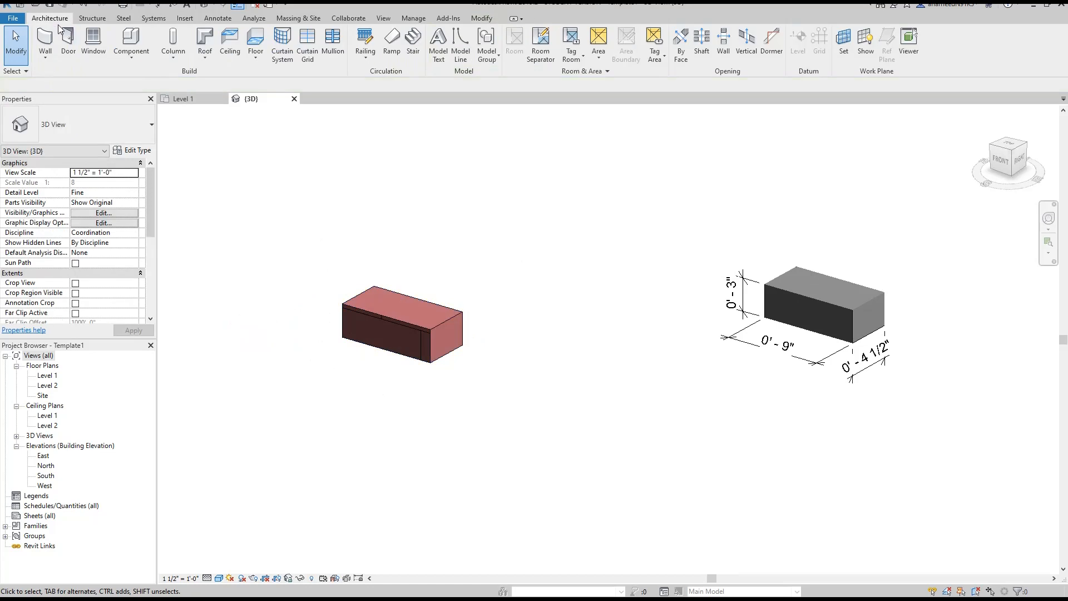
pyautogui.click(384, 18)
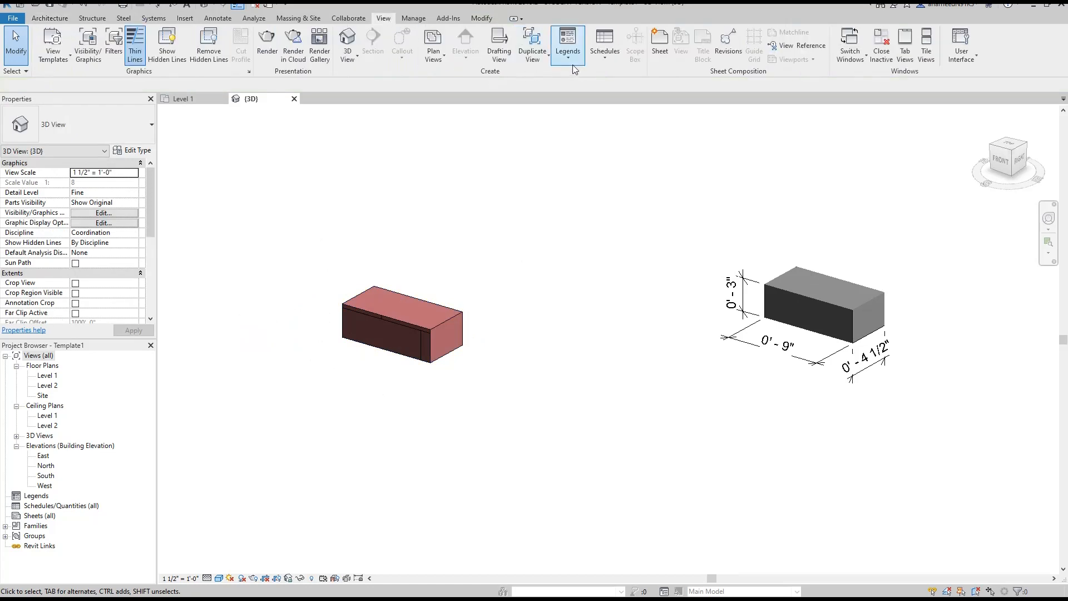
pyautogui.click(605, 63)
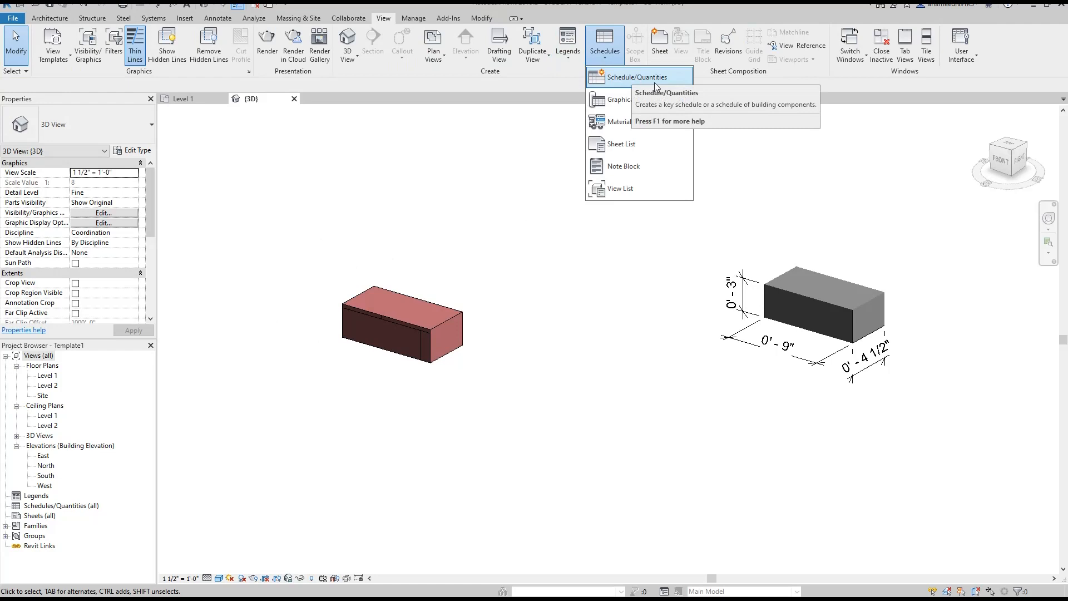
pyautogui.click(516, 155)
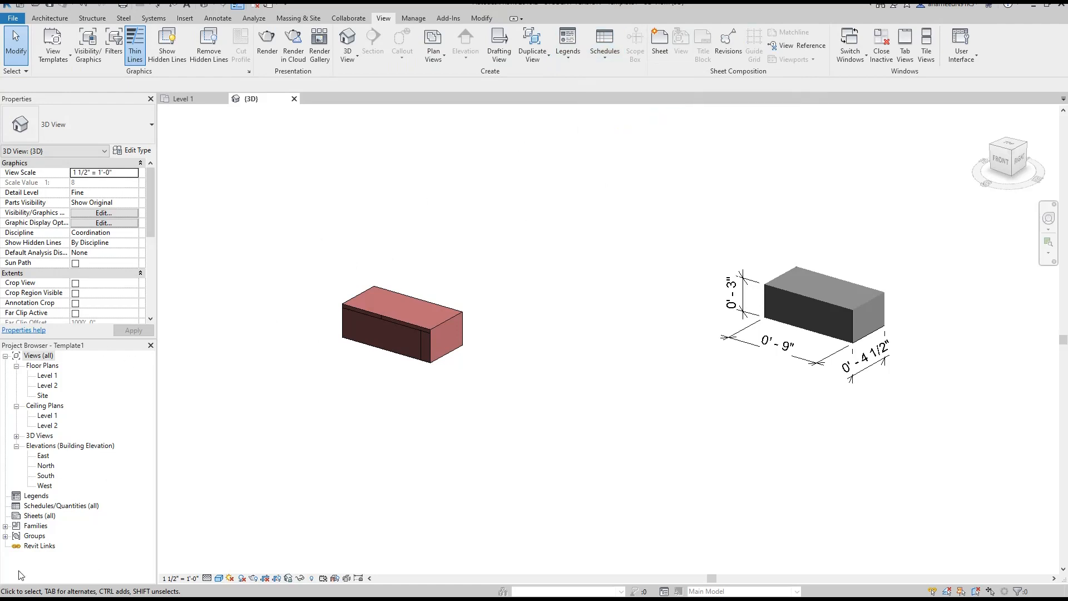
# - Create a new material takeoff for the Walls category
pyautogui.click(47, 506)
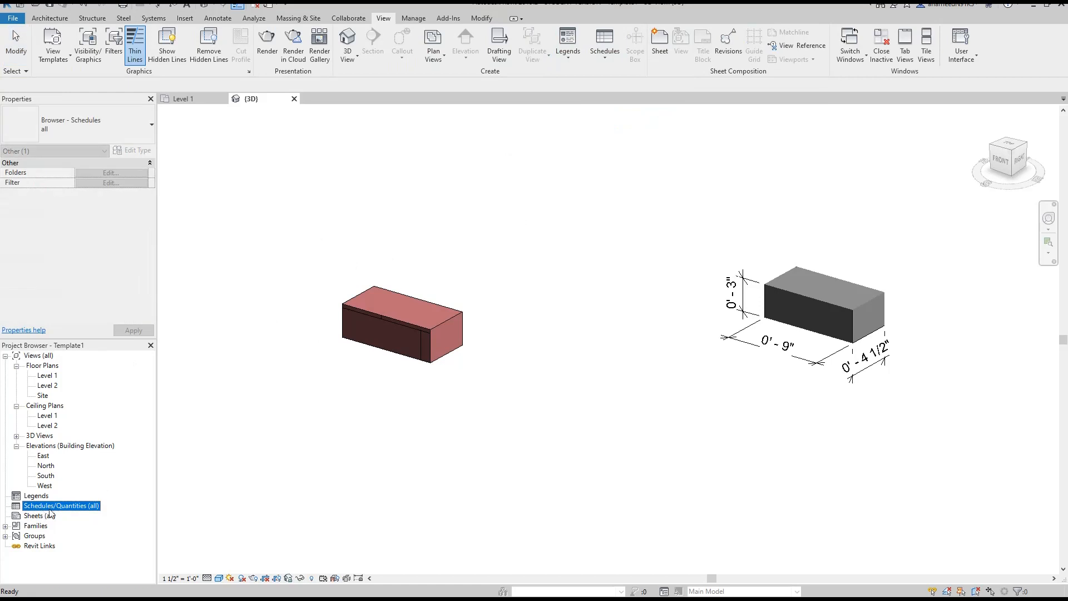
pyautogui.rightClick(69, 508)
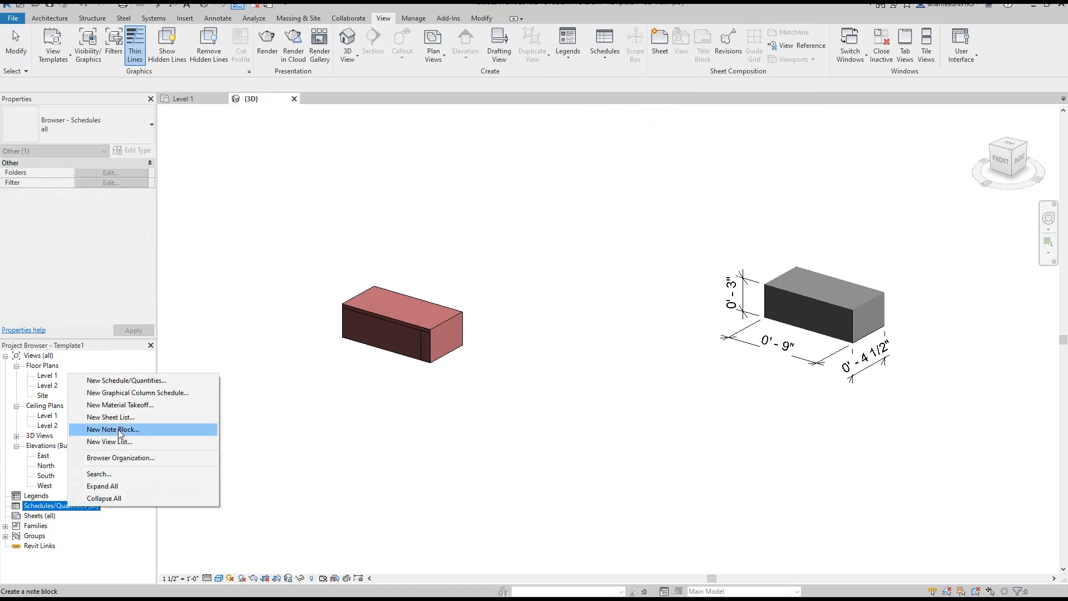
pyautogui.click(141, 406)
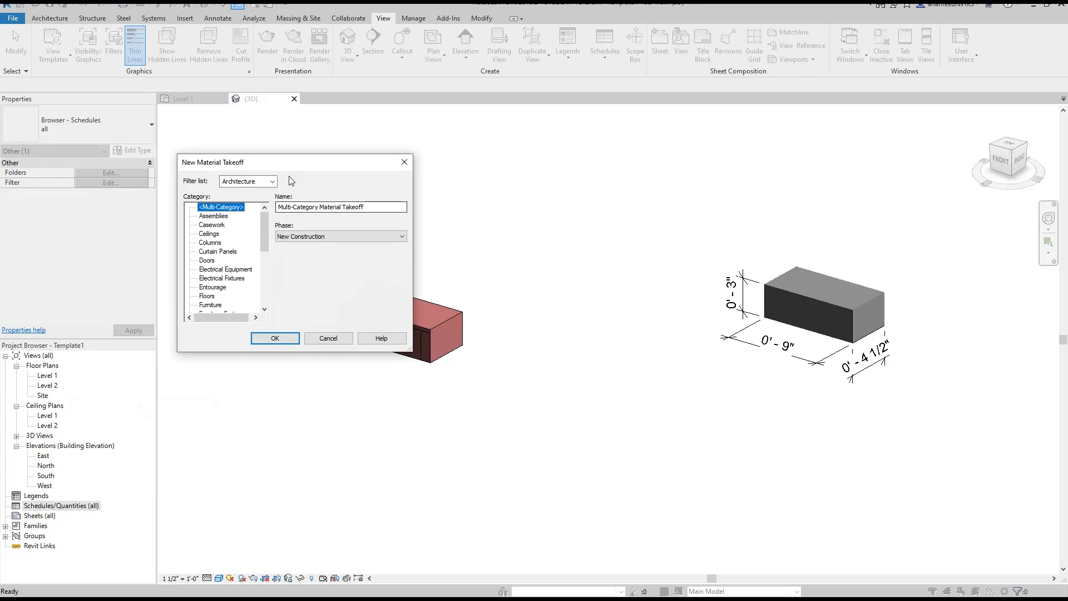
pyautogui.moveTo(265, 231); pyautogui.dragTo(264, 285)
pyautogui.click(207, 296)
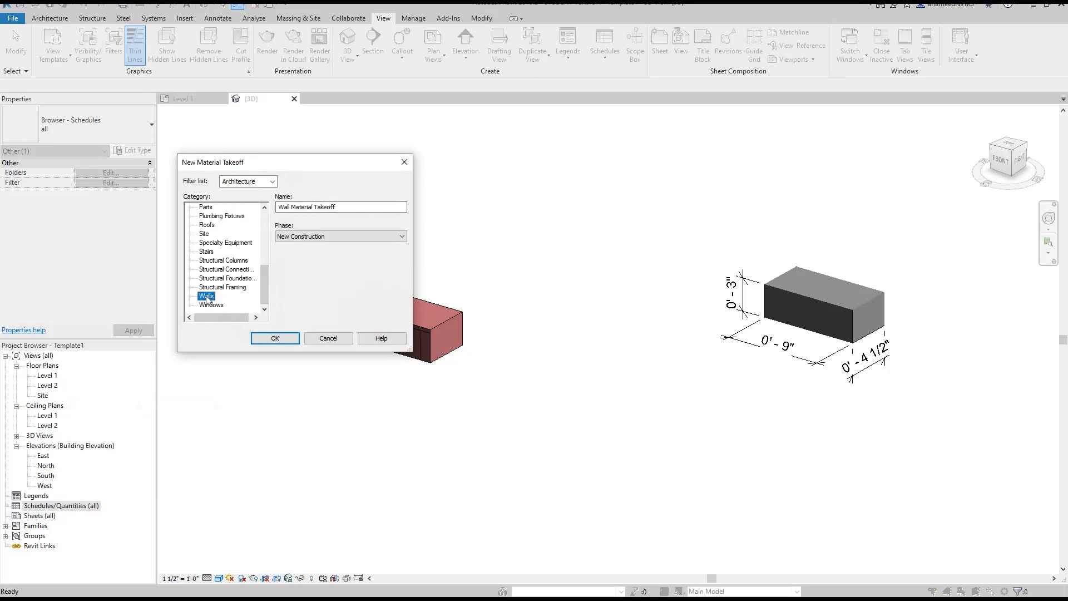
pyautogui.click(275, 339)
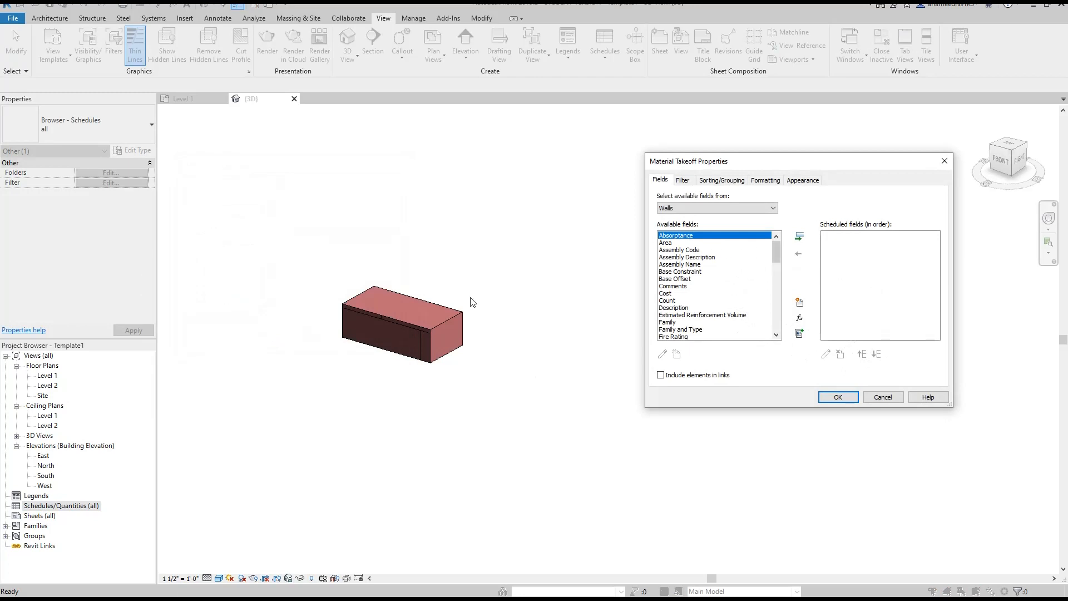
# - Add the Material: Volume and Material: Name fields to the wall material takeoff
pyautogui.moveTo(779, 255); pyautogui.dragTo(780, 294)
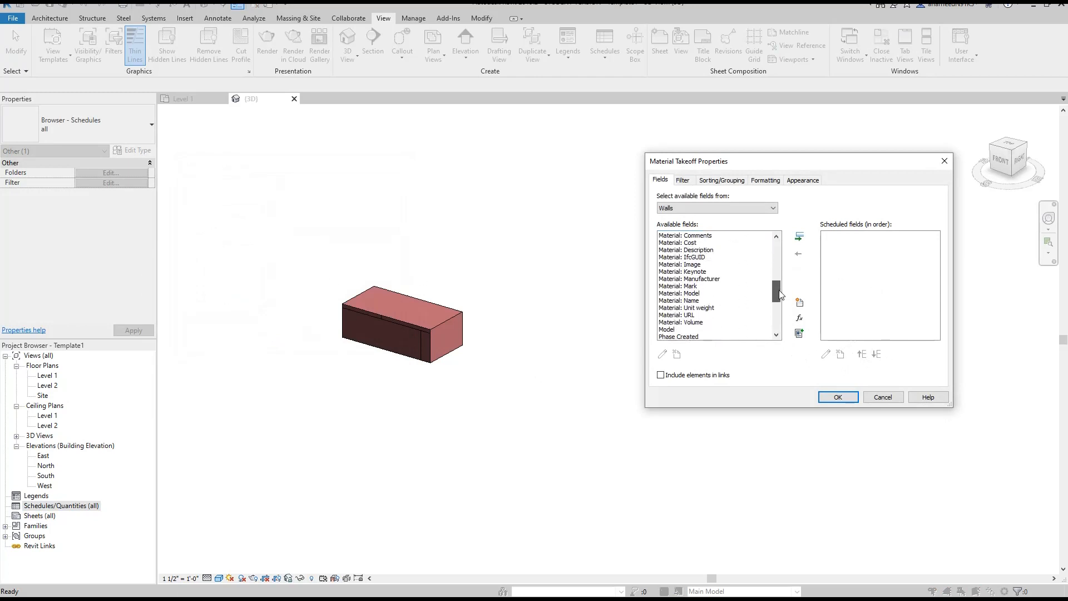
pyautogui.click(692, 324)
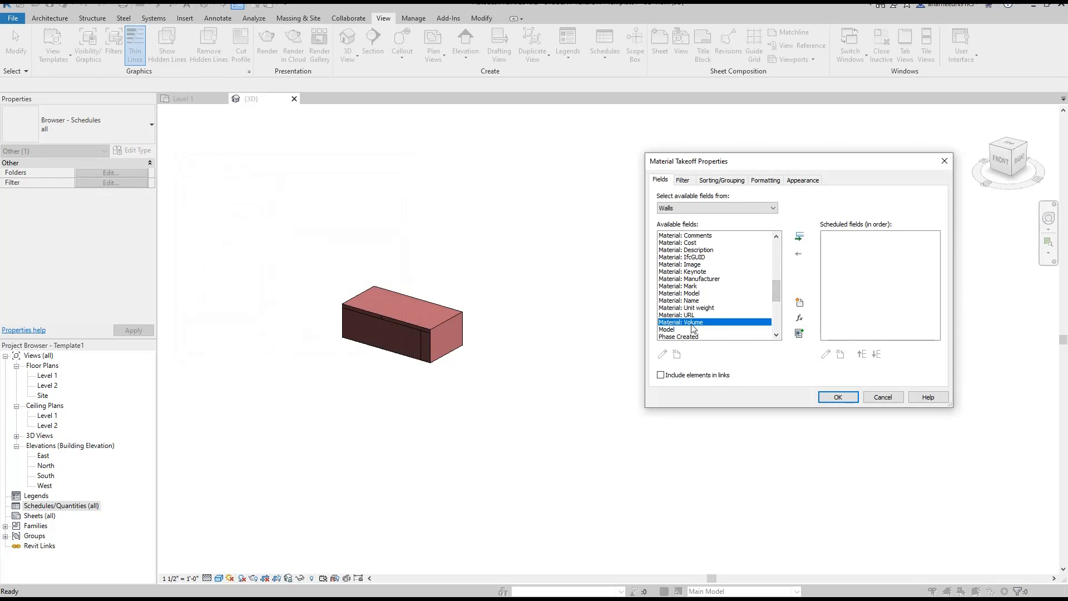
pyautogui.click(800, 238)
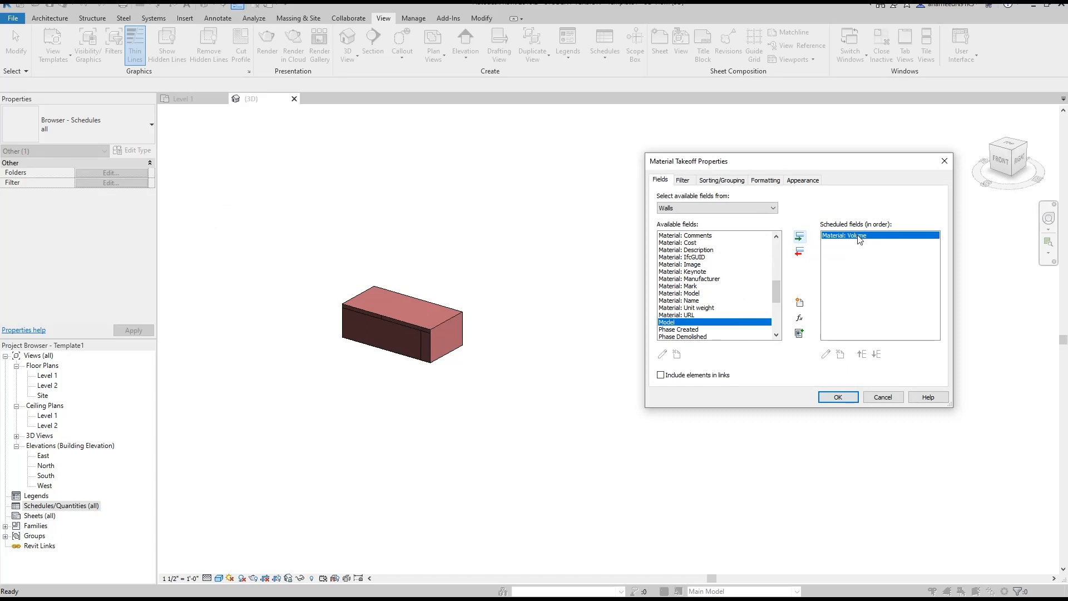
pyautogui.click(695, 301)
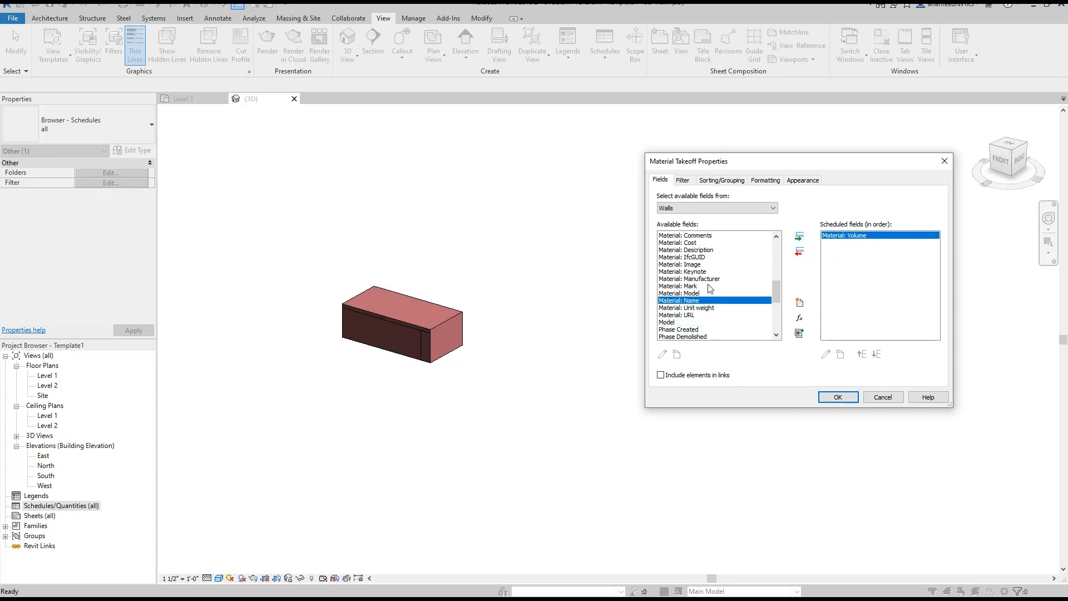
pyautogui.click(800, 238)
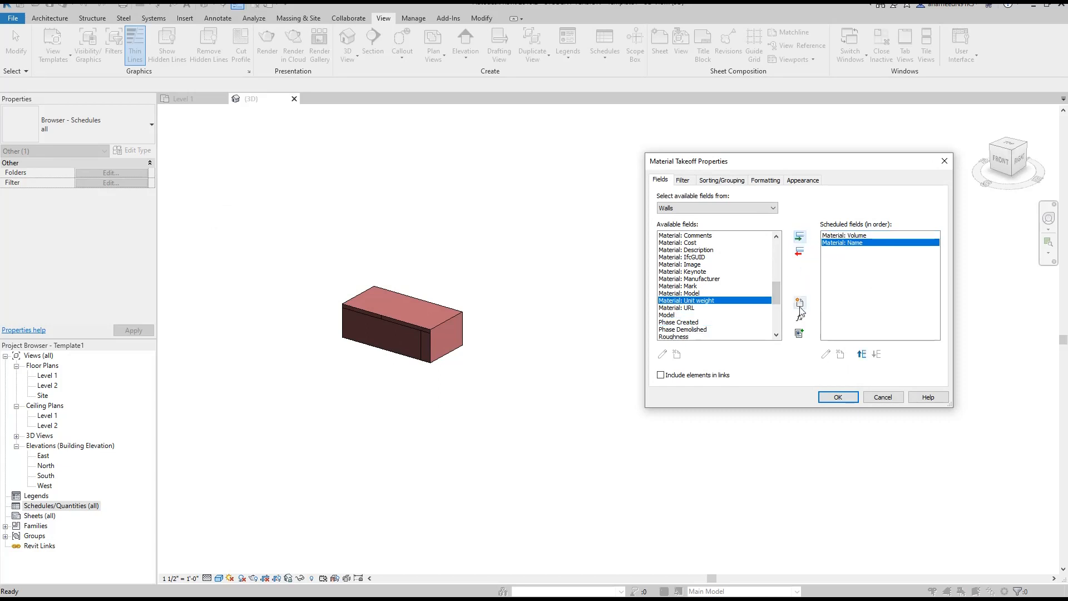
# - Add a project parameter named "1 Brick Volume" to the takeoff, with type Number and grouped under Other
pyautogui.moveTo(804, 167); pyautogui.dragTo(695, 168)
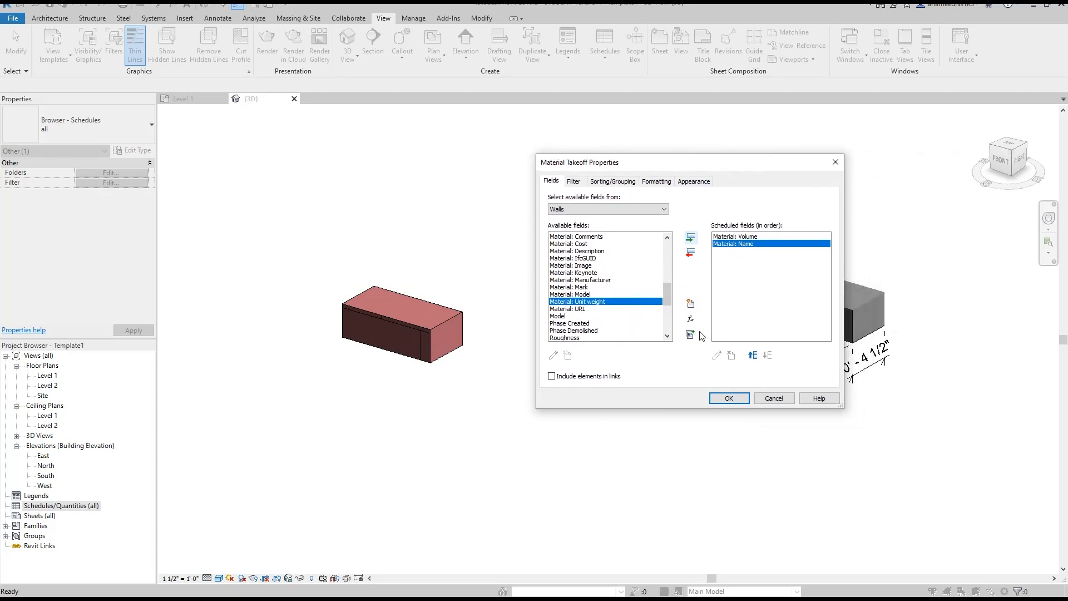
pyautogui.click(691, 304)
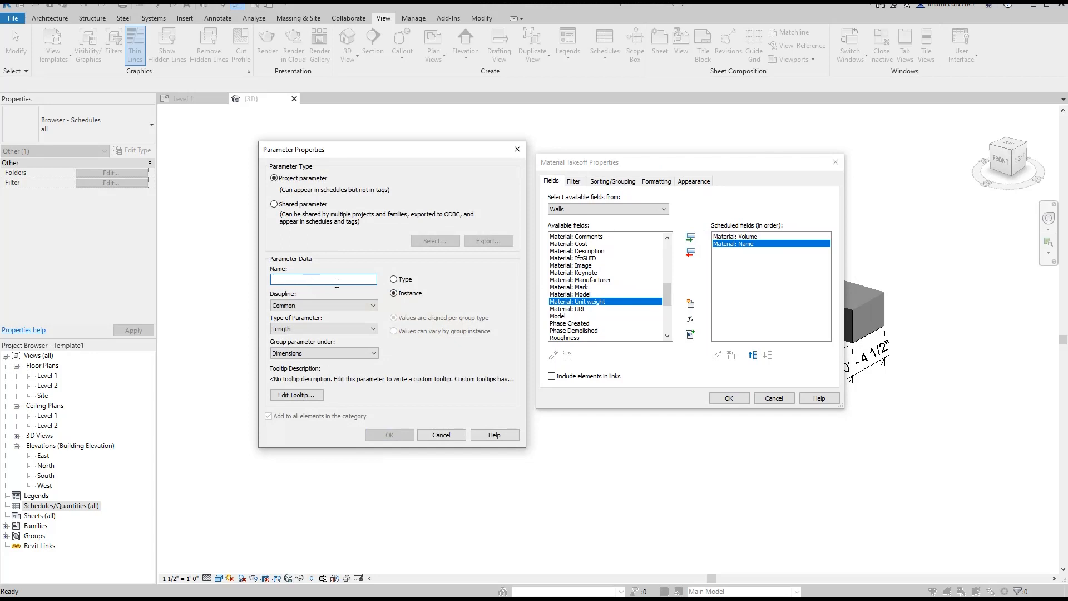
pyautogui.write('1 Brick')
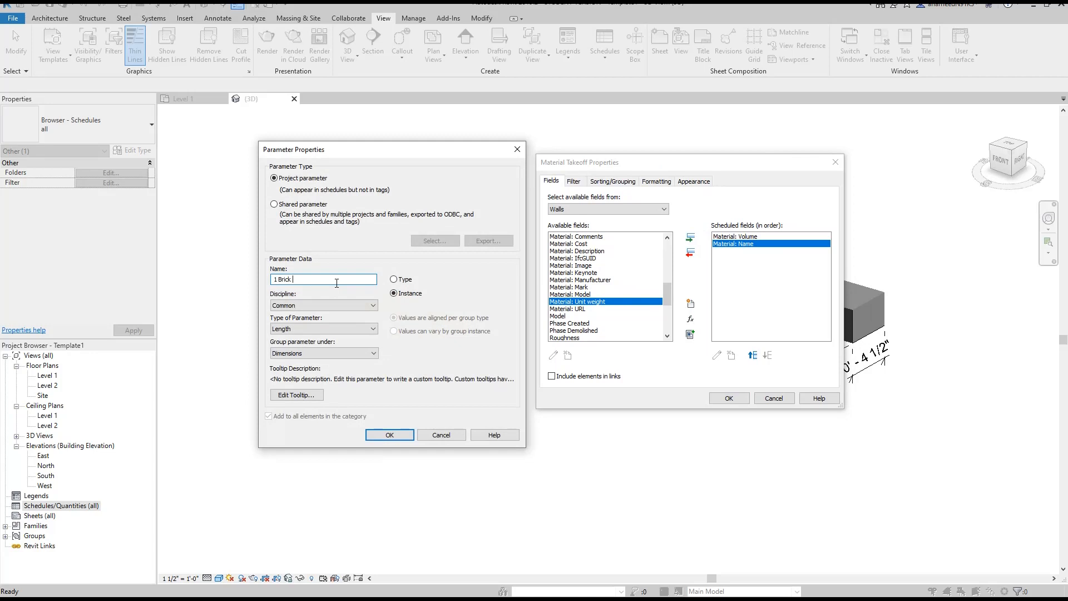
pyautogui.write(' Volume')
pyautogui.click(331, 328)
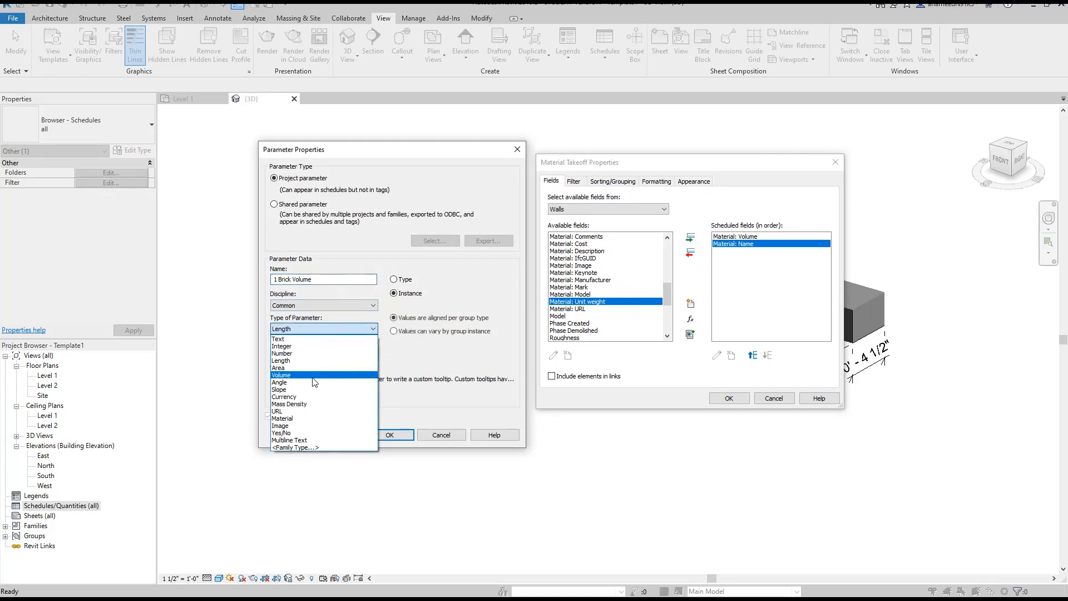
pyautogui.click(309, 354)
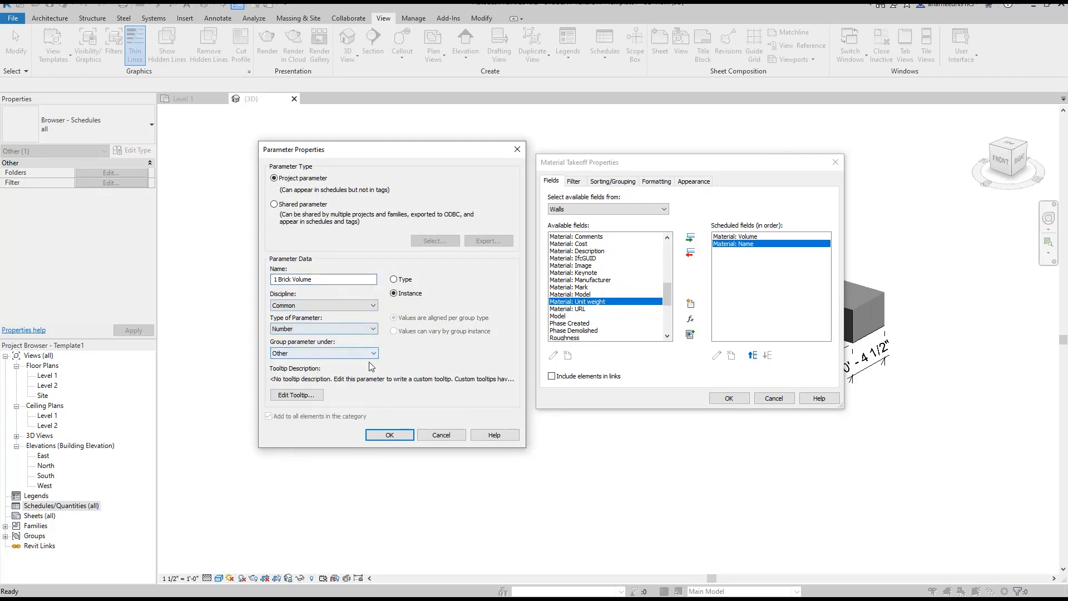
pyautogui.click(390, 434)
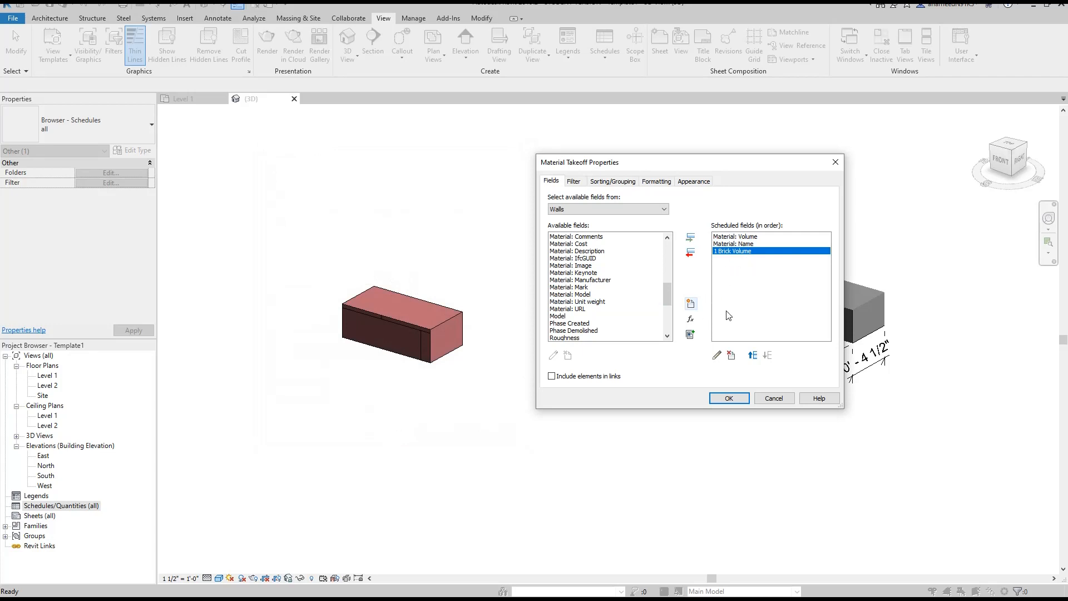
# - Start a calculated value named "Brick Count" in the Common discipline with type Integer
pyautogui.click(691, 322)
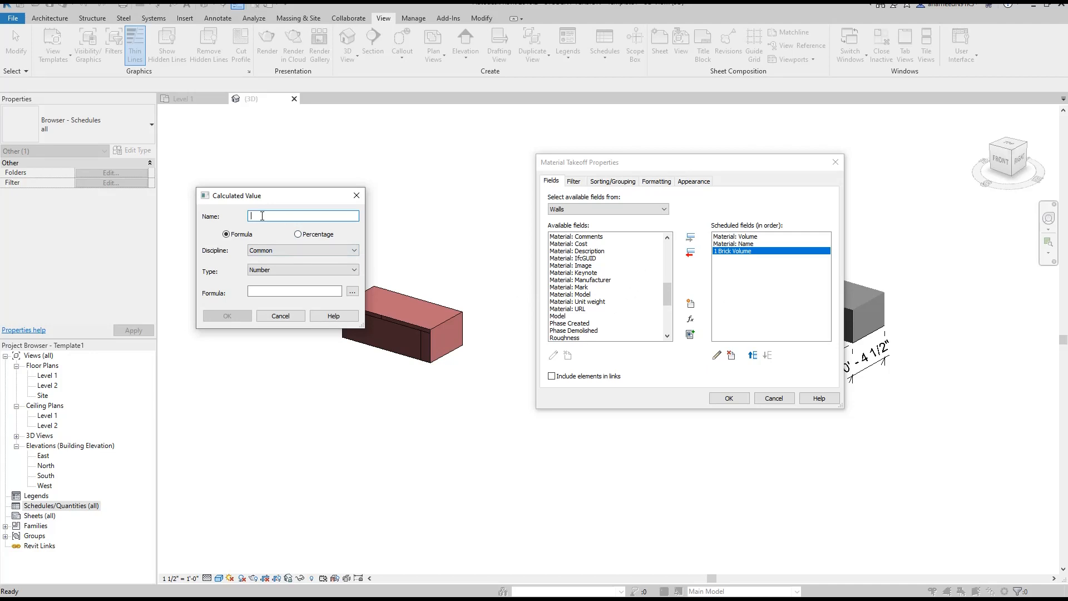
pyautogui.write('ric')
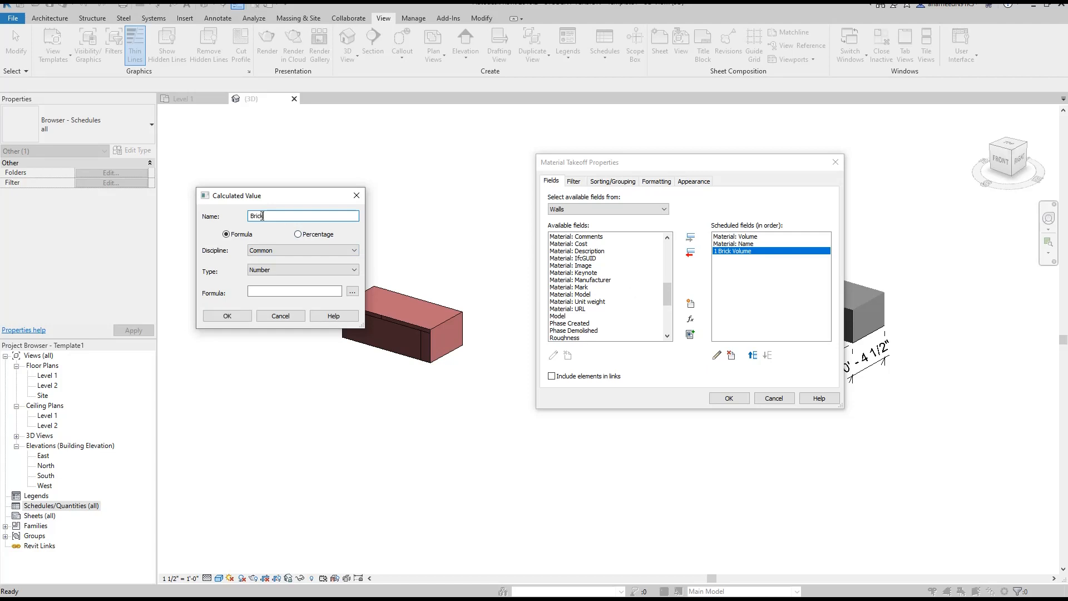
pyautogui.write('k Cou')
pyautogui.click(286, 251)
pyautogui.click(286, 253)
pyautogui.click(302, 270)
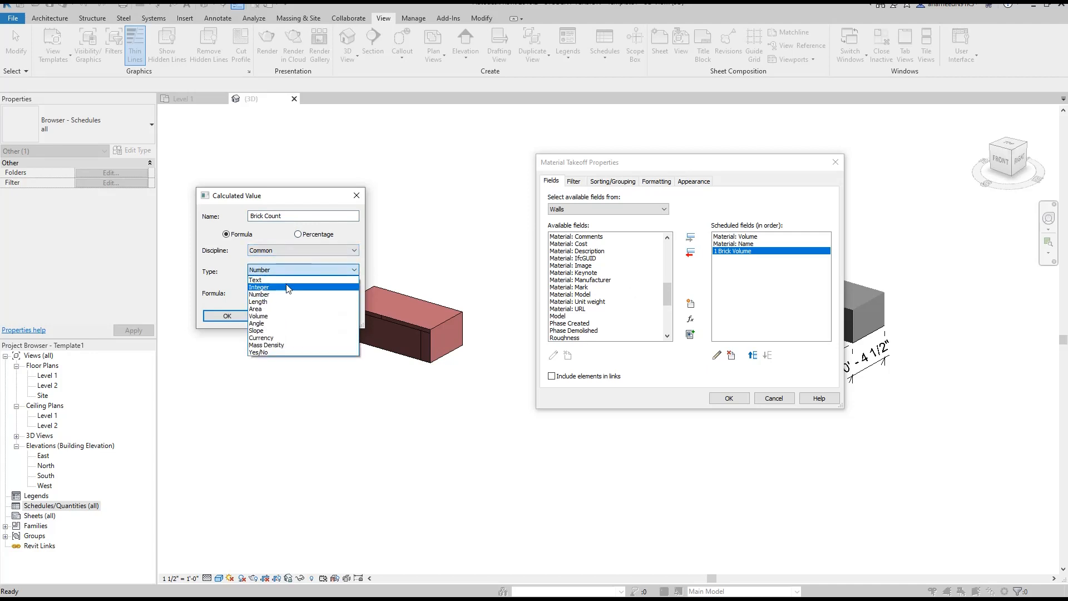
pyautogui.click(283, 285)
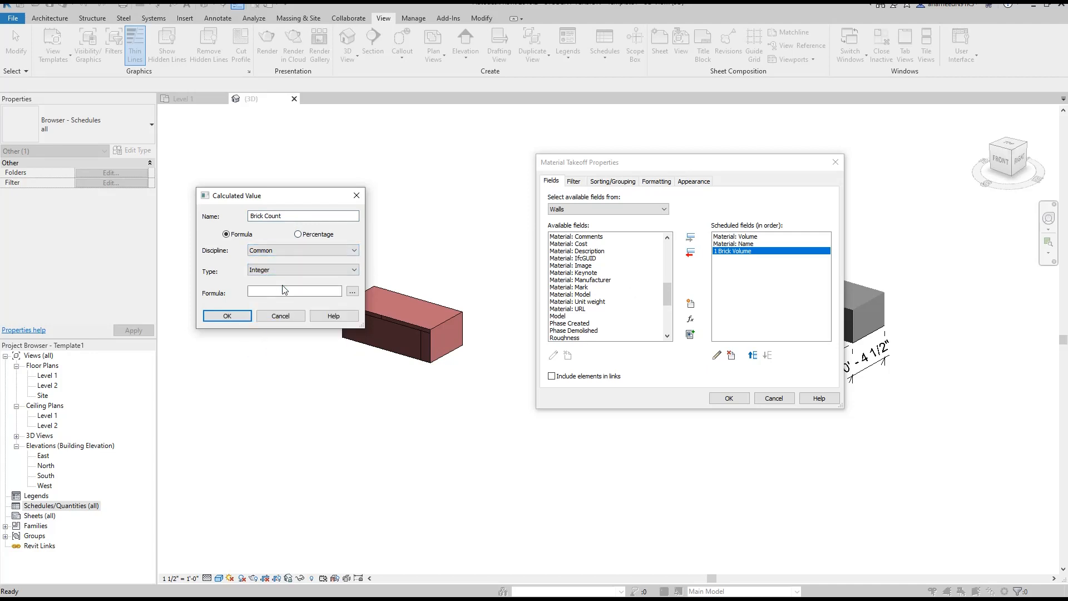
# - Set the Brick Count formula to Material: Volume / [1 Brick Volume] / 1 ft ^ 3 * 1.1 and generate the takeoff schedule
pyautogui.click(352, 291)
pyautogui.doubleClick(340, 247)
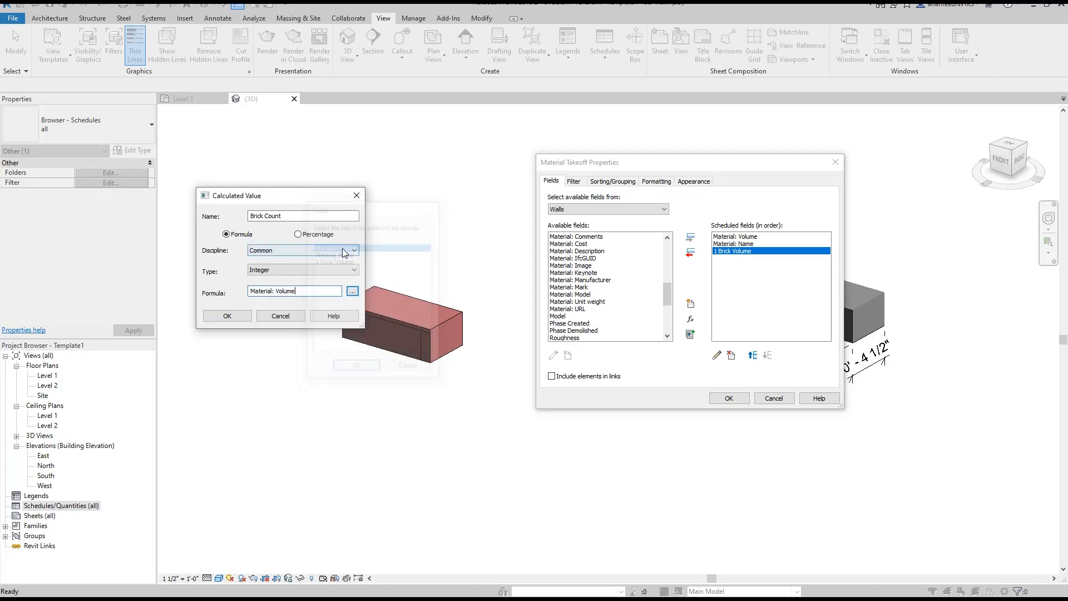
pyautogui.click(352, 291)
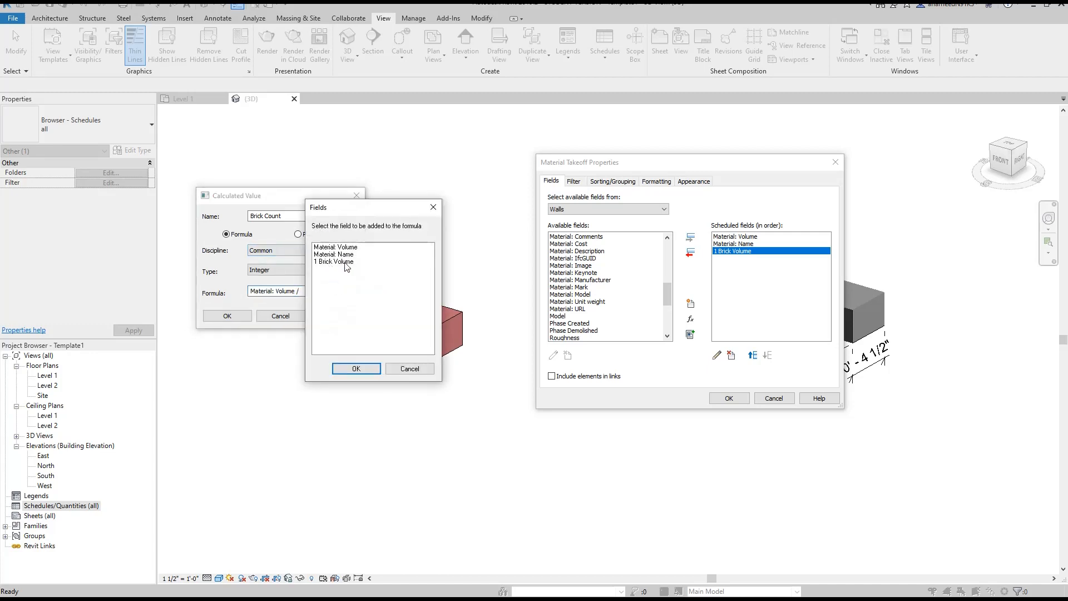
pyautogui.doubleClick(345, 262)
pyautogui.write('/')
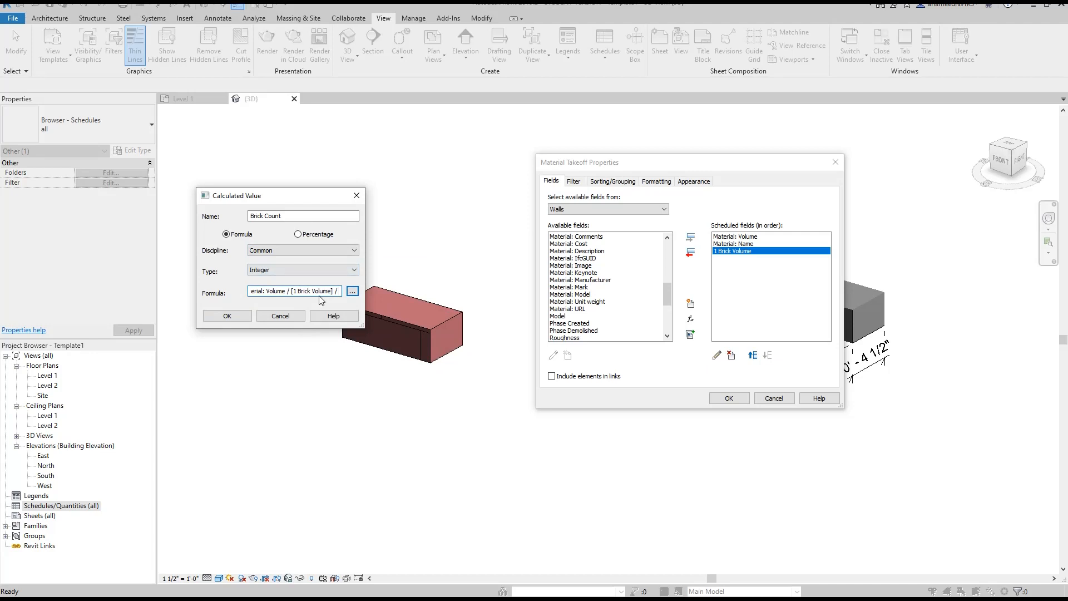
pyautogui.write(' 1 ft ^ 3 * 1.1')
pyautogui.click(228, 316)
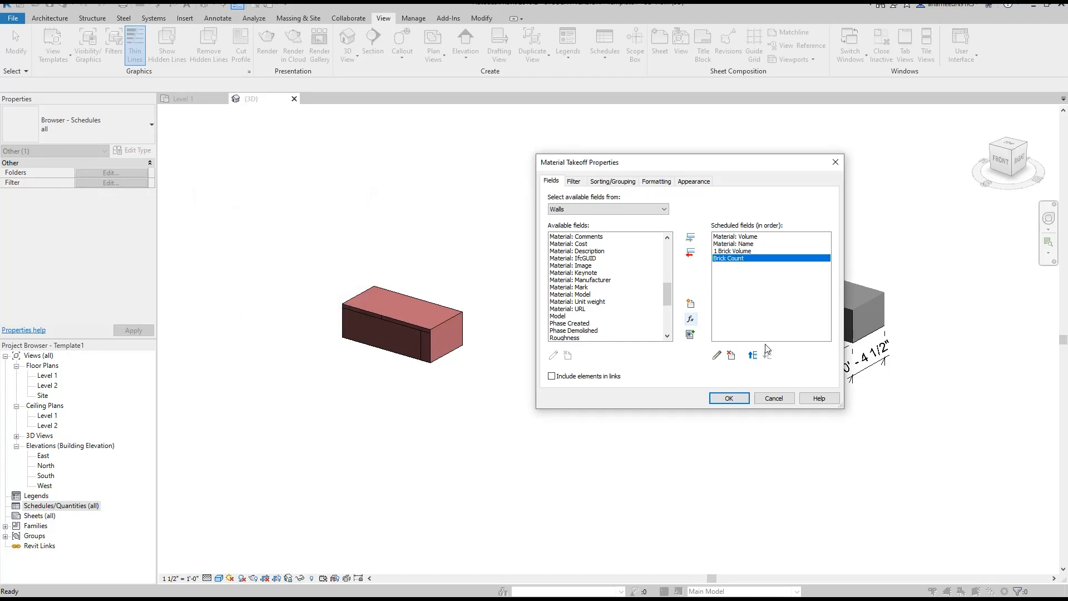
pyautogui.click(730, 399)
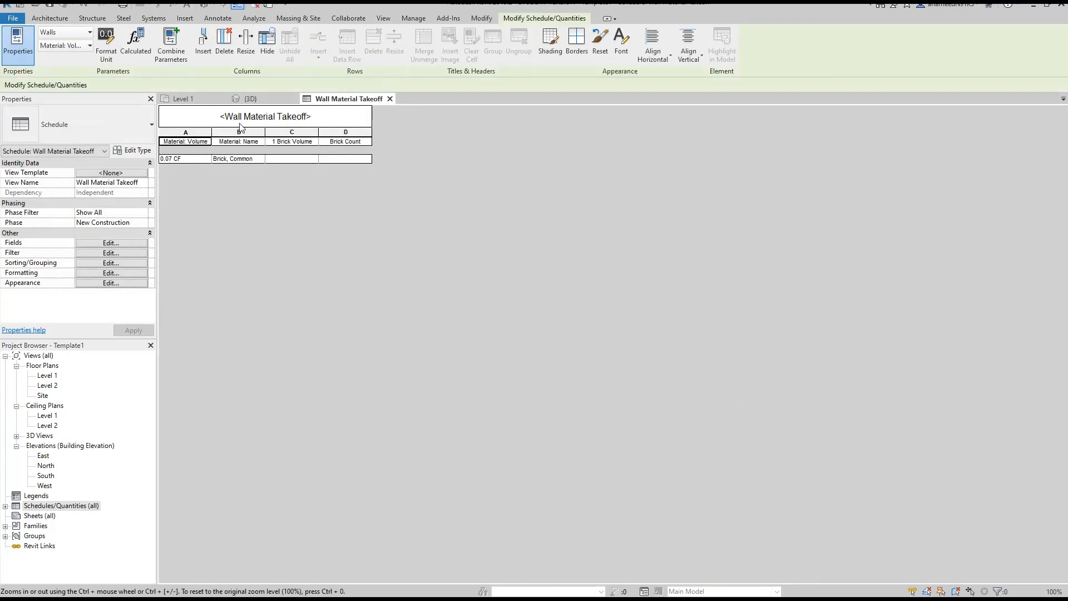
# - Close the Level 1 view, tile the schedule beside the 3D view, and frame both bricks in the 3D view
pyautogui.click(223, 99)
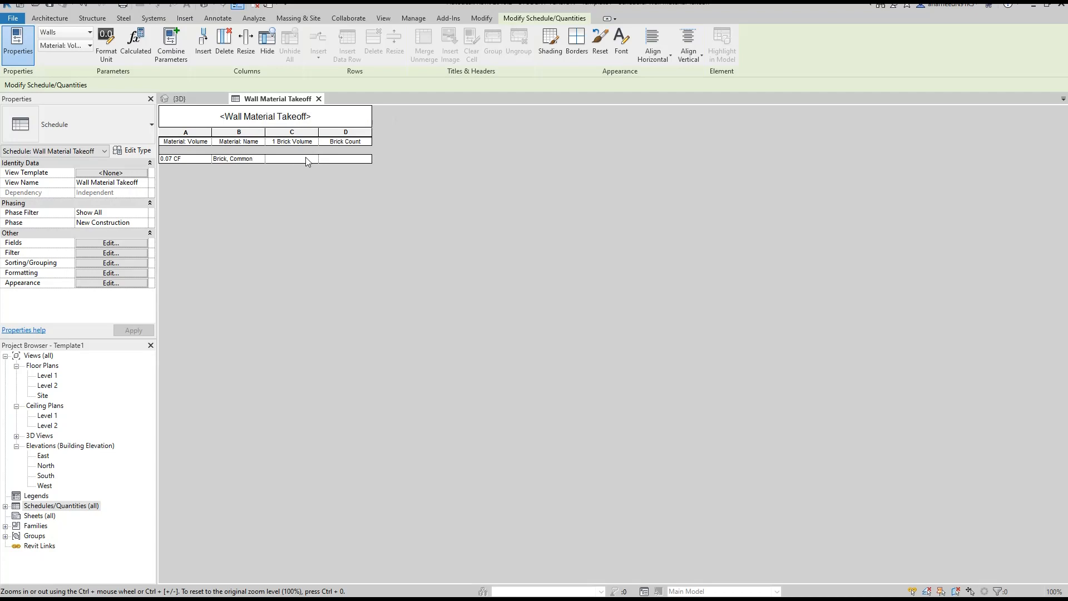
pyautogui.click(383, 22)
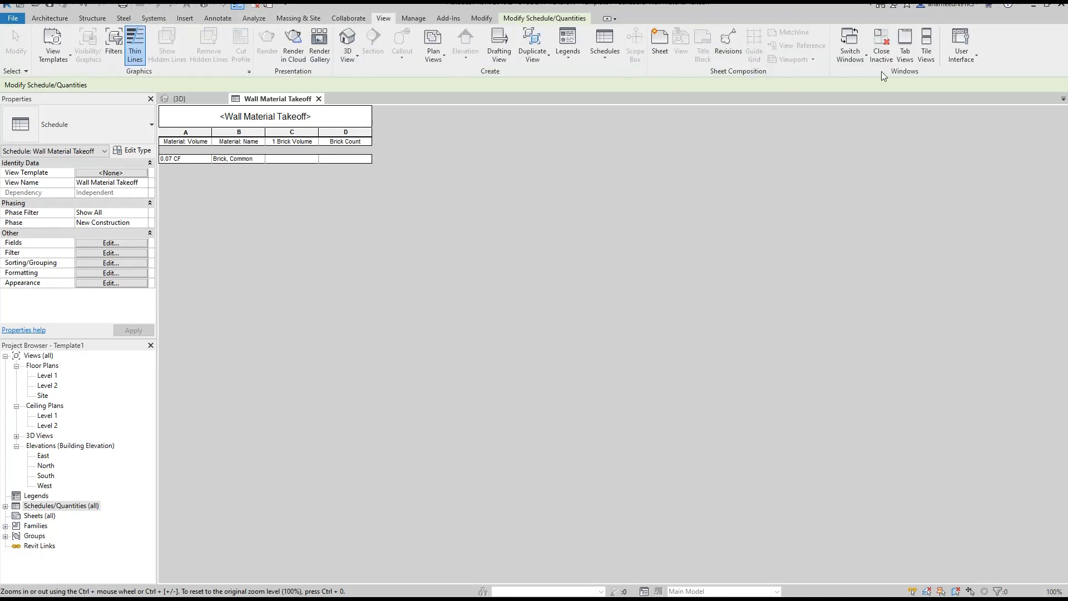
pyautogui.click(926, 47)
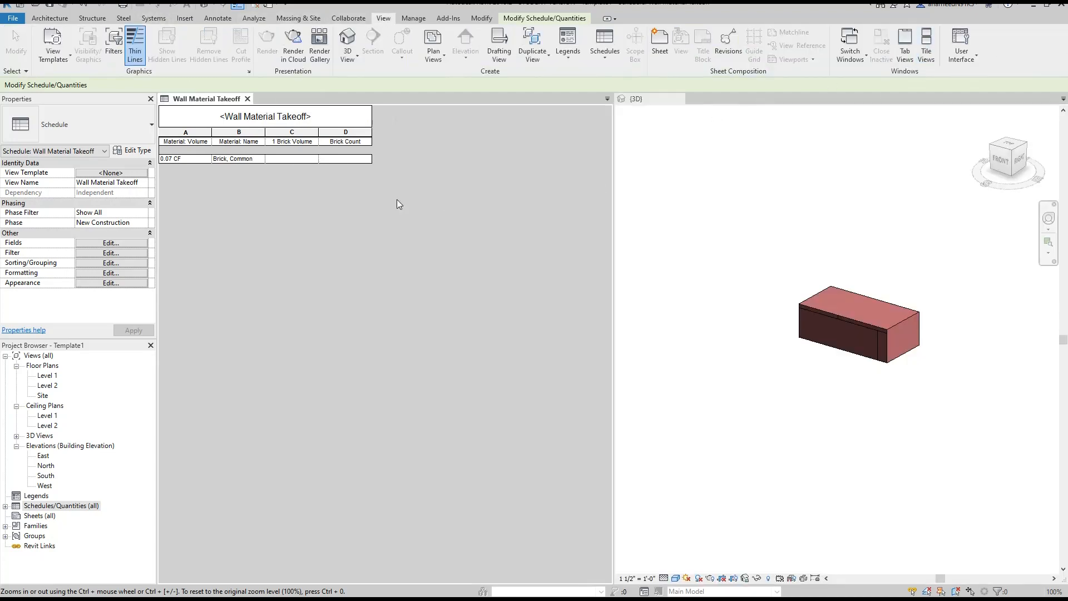
pyautogui.click(873, 379)
pyautogui.scroll(-5, 799, 361)
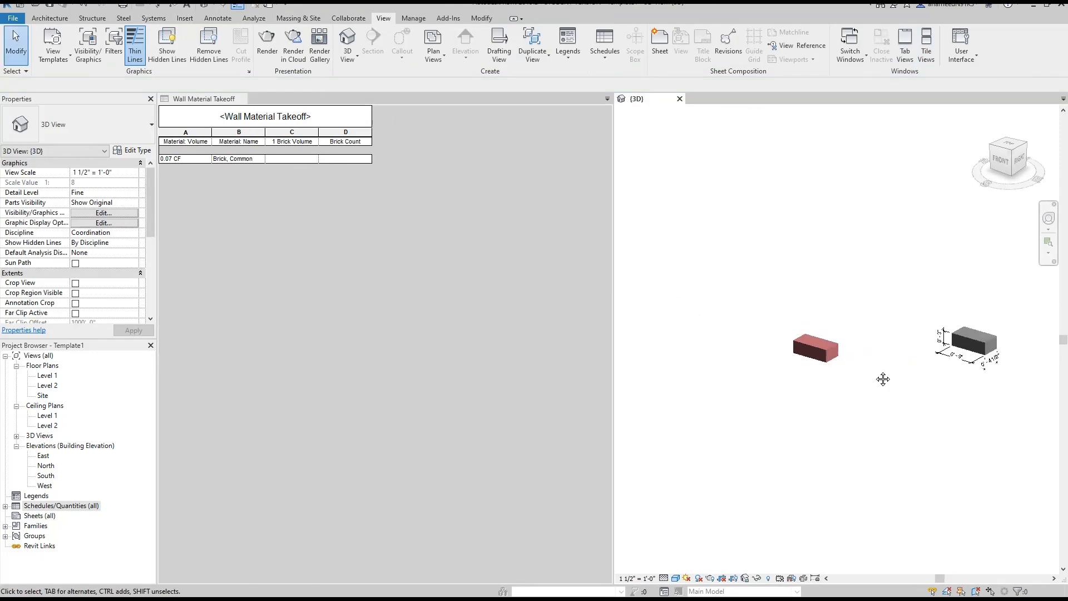
pyautogui.moveTo(875, 366); pyautogui.dragTo(726, 364, button='middle')
pyautogui.scroll(1, 727, 368)
pyautogui.moveTo(775, 358)
pyautogui.mouseDown(button='middle')
pyautogui.moveTo(784, 357)
pyautogui.moveTo(768, 341)
pyautogui.mouseUp(button='middle')
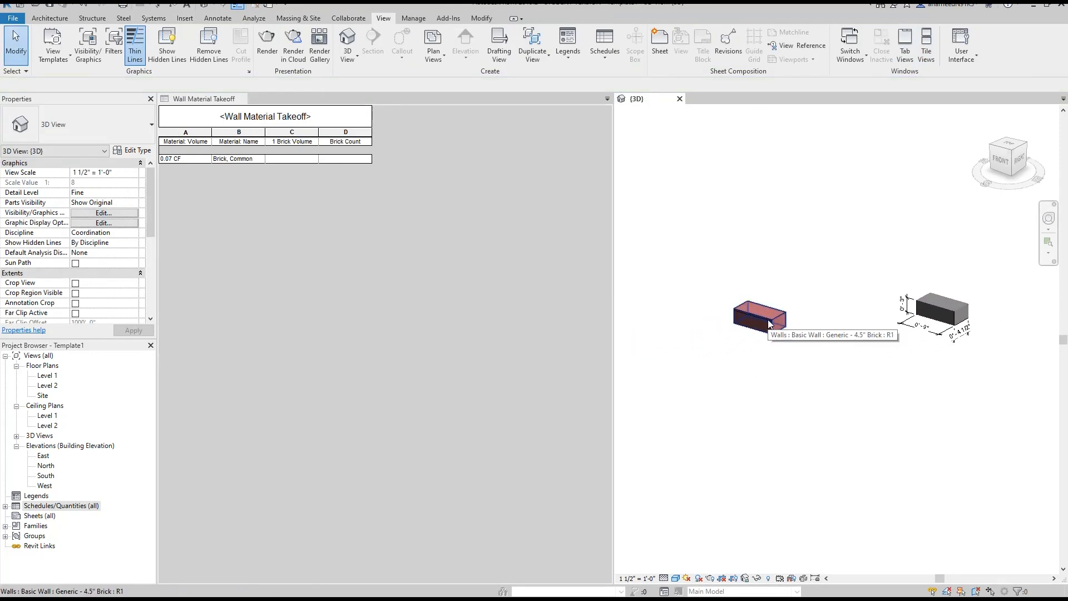
# - Override the project units for the Material: Volume column and set its unit symbol to ft³
pyautogui.click(182, 142)
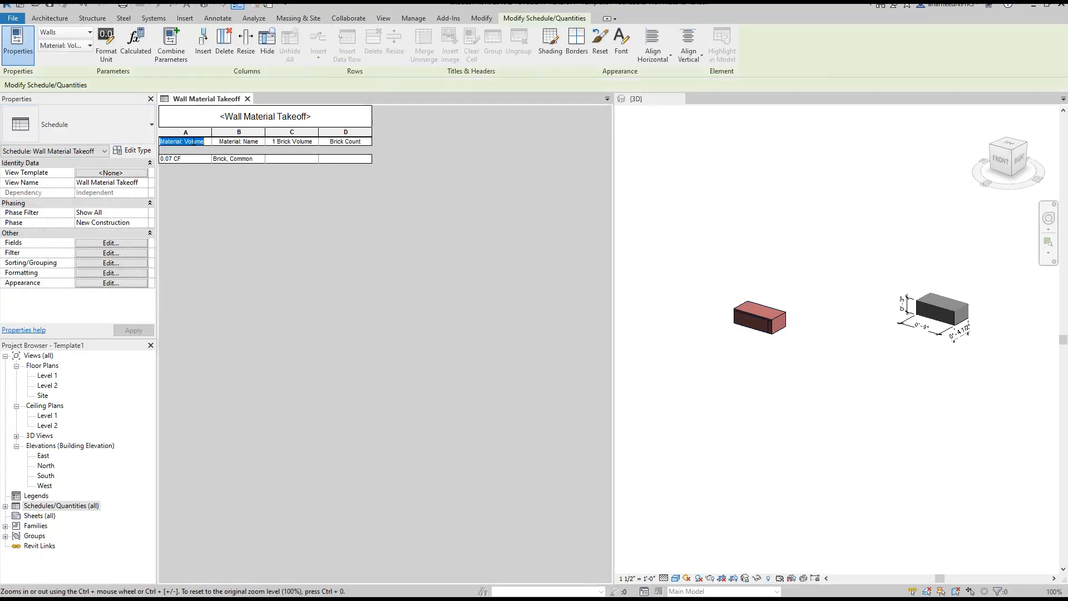
pyautogui.click(186, 133)
pyautogui.click(105, 44)
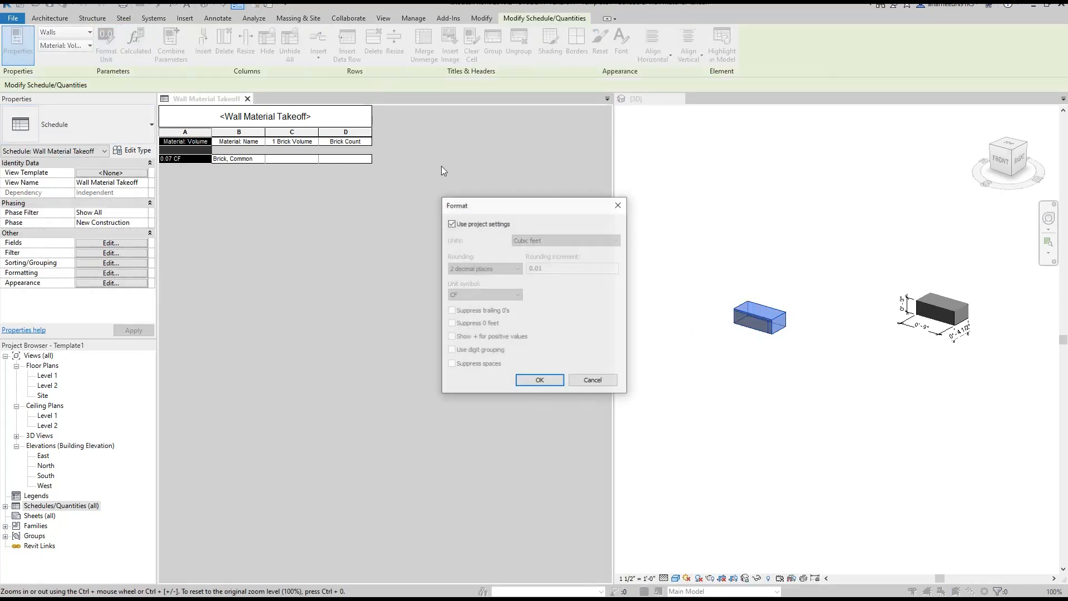
pyautogui.click(452, 224)
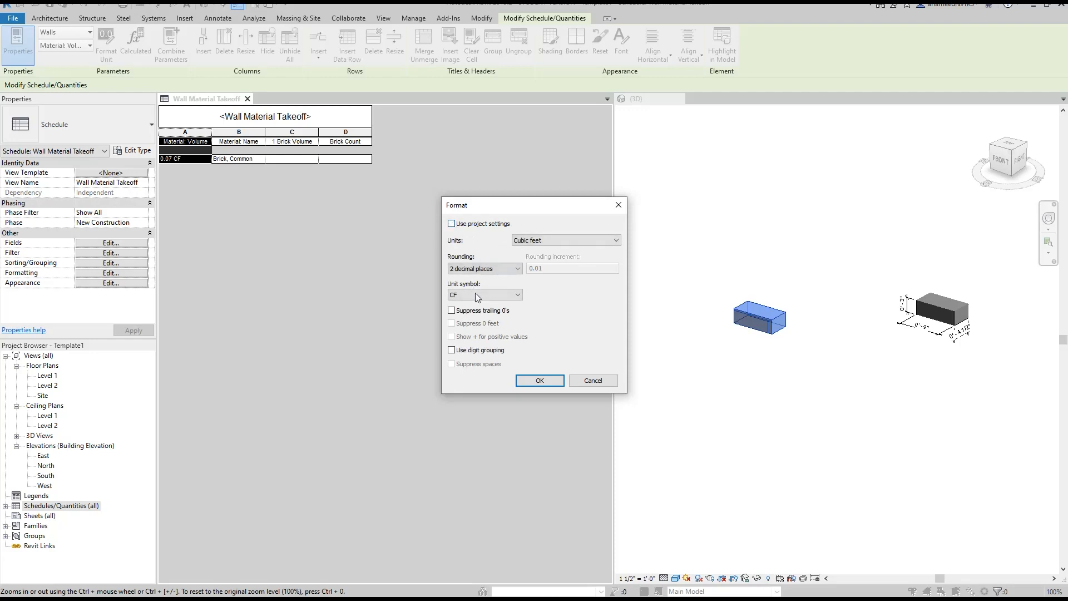
pyautogui.click(484, 295)
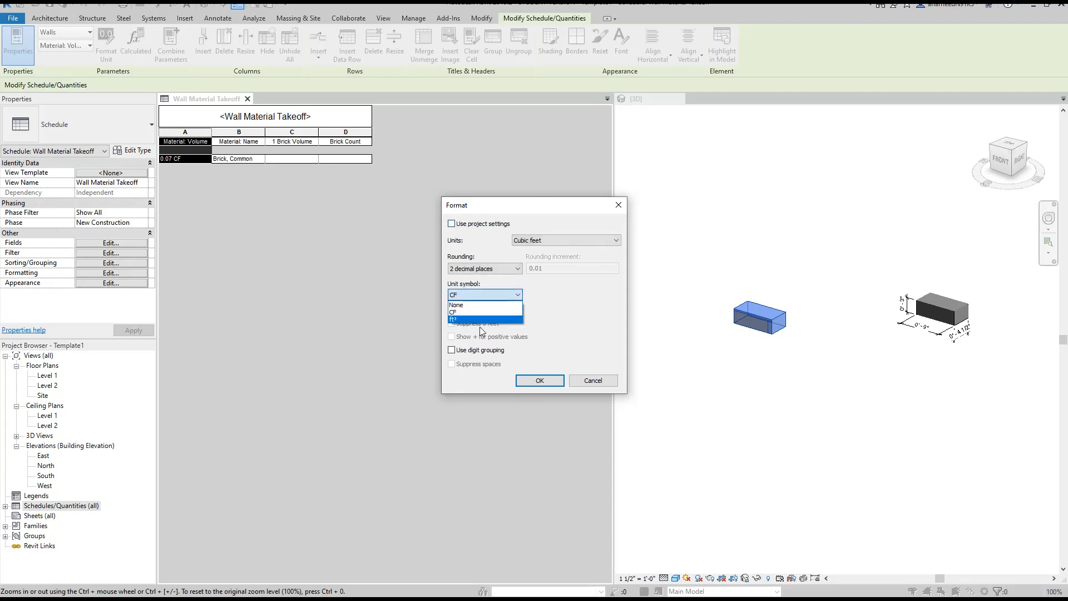
pyautogui.click(470, 320)
pyautogui.click(534, 380)
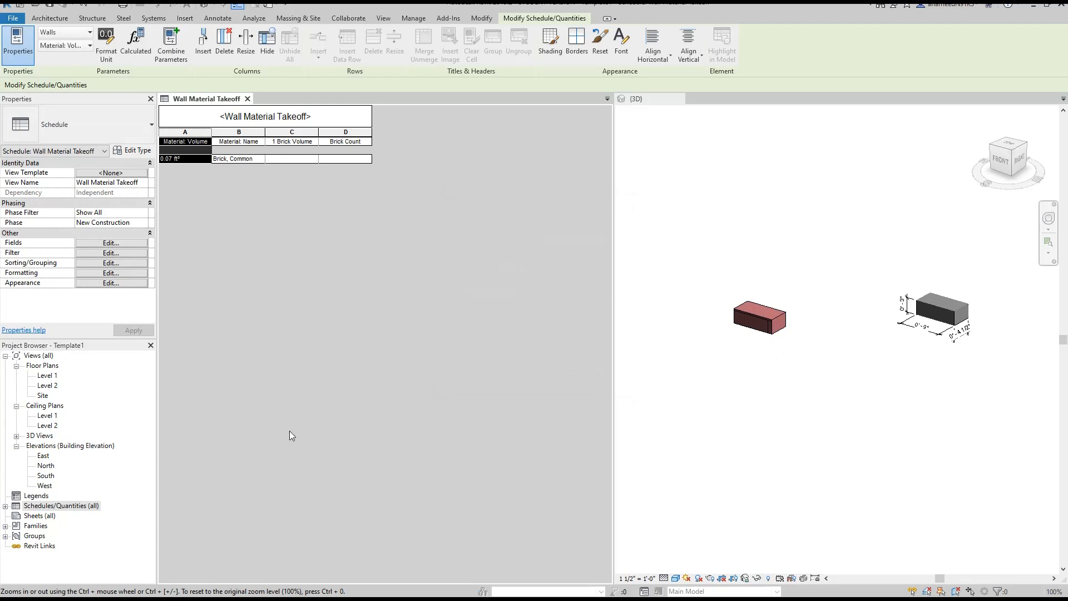
# - Switch to Calculator and convert the brick's 9" length to feet by dividing 9 by 12
pyautogui.press('super+Tab')
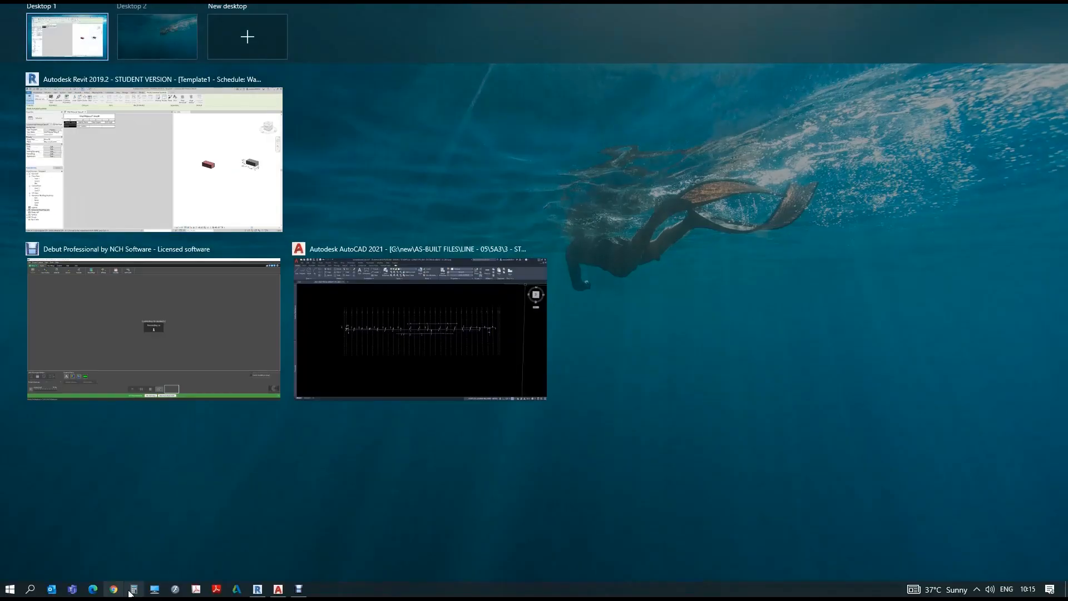
pyautogui.click(135, 589)
pyautogui.moveTo(360, 160); pyautogui.dragTo(458, 206)
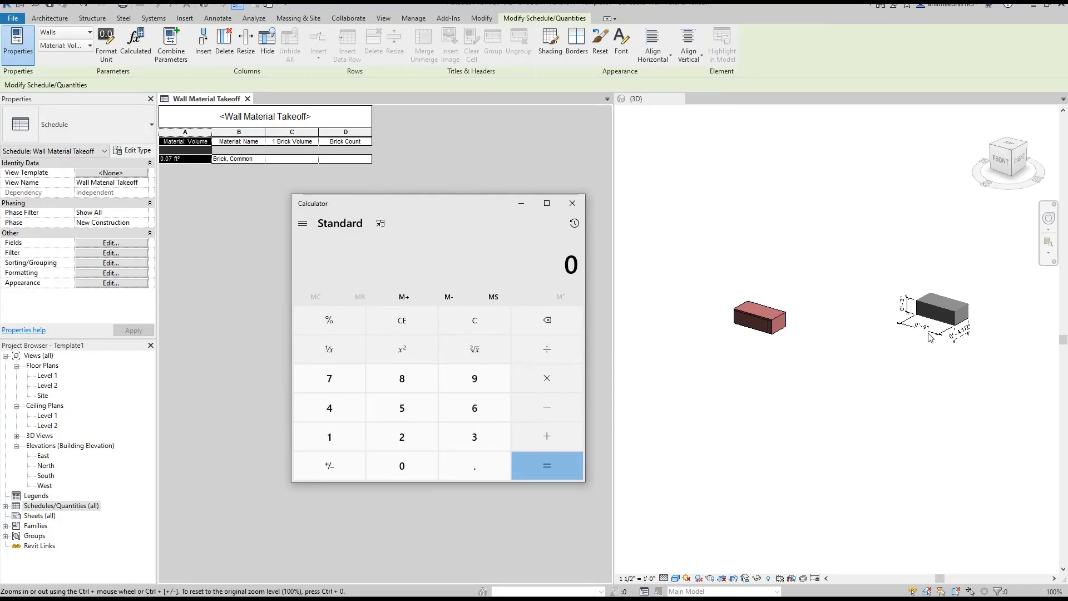
pyautogui.click(467, 380)
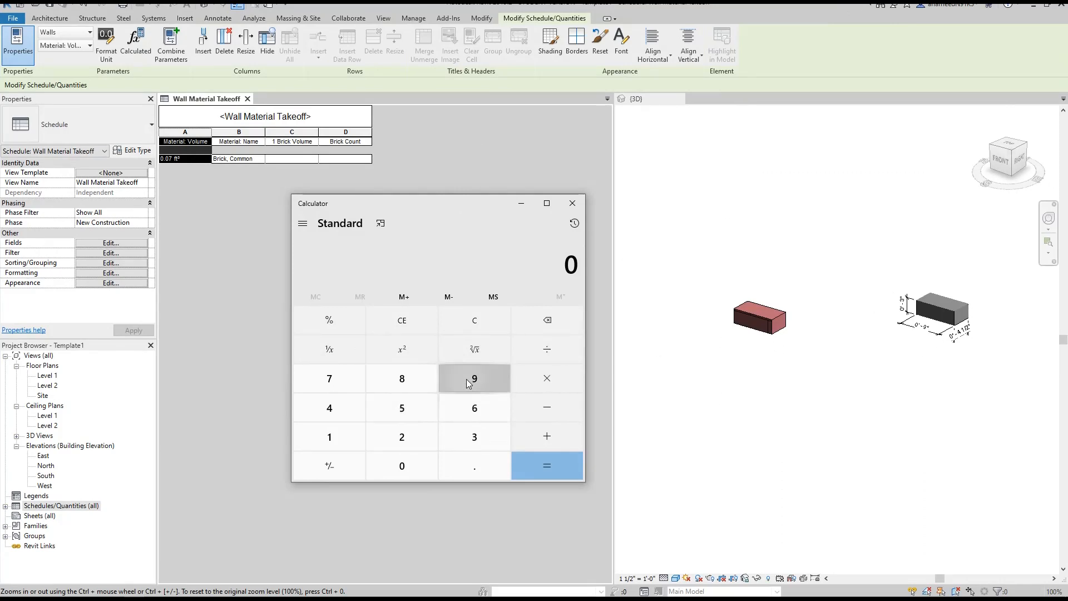
pyautogui.click(547, 350)
pyautogui.click(342, 435)
pyautogui.click(405, 438)
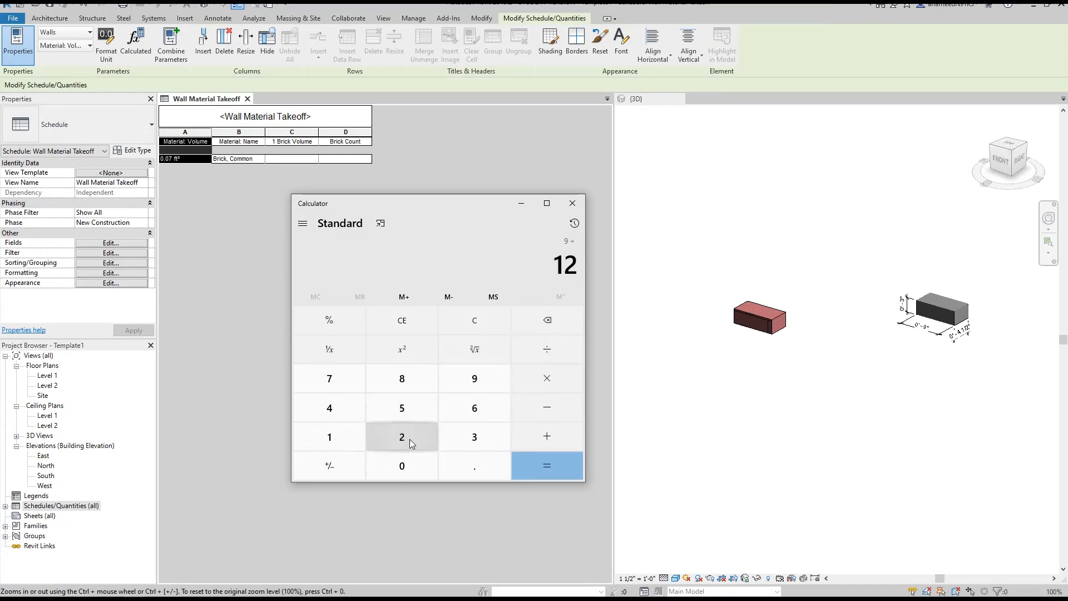
pyautogui.click(545, 464)
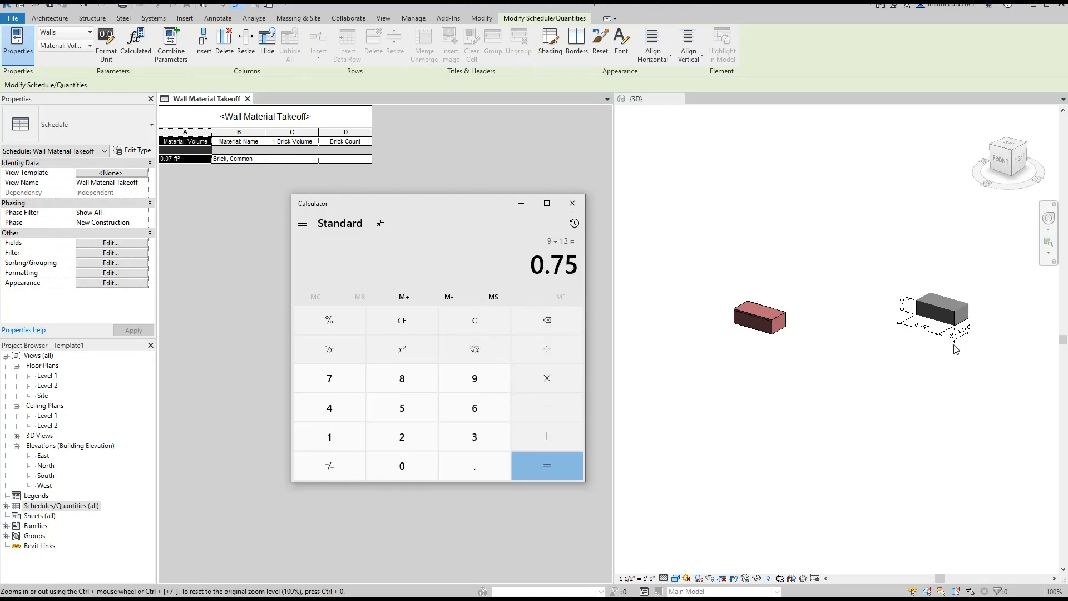
# - Convert the brick's 4.5" width to feet by dividing 4.5 by 12
pyautogui.click(329, 408)
pyautogui.click(475, 465)
pyautogui.click(402, 408)
pyautogui.click(554, 347)
pyautogui.click(341, 427)
pyautogui.click(403, 439)
pyautogui.click(538, 460)
# - Convert the brick's 3" height to feet by dividing 3 by 12, and review the three conversions in the calculation history
pyautogui.click(480, 436)
pyautogui.click(560, 349)
pyautogui.click(328, 438)
pyautogui.click(414, 439)
pyautogui.click(548, 464)
pyautogui.click(574, 222)
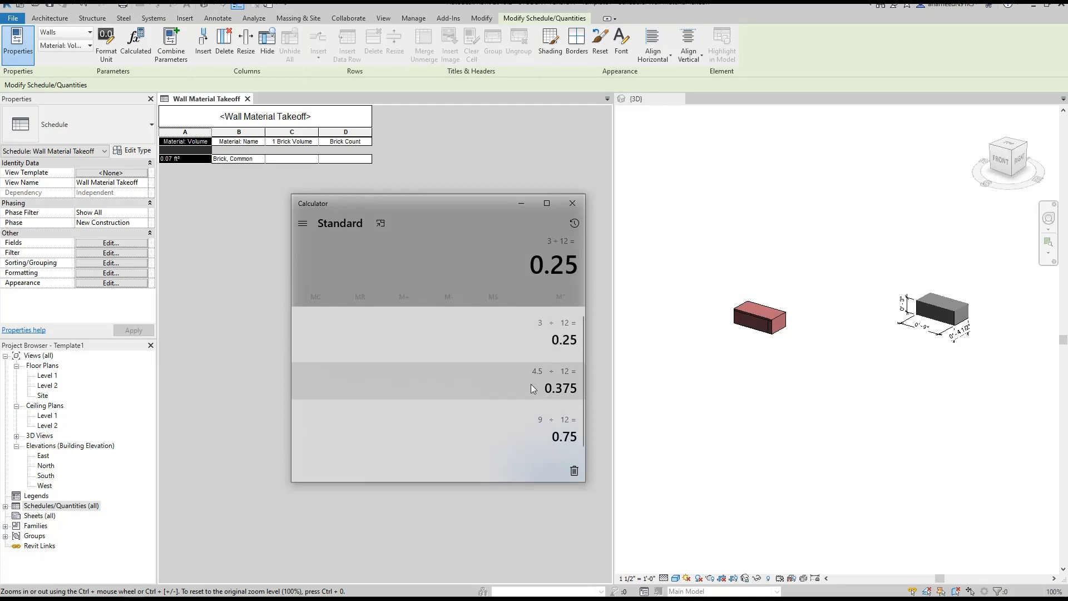
pyautogui.click(417, 258)
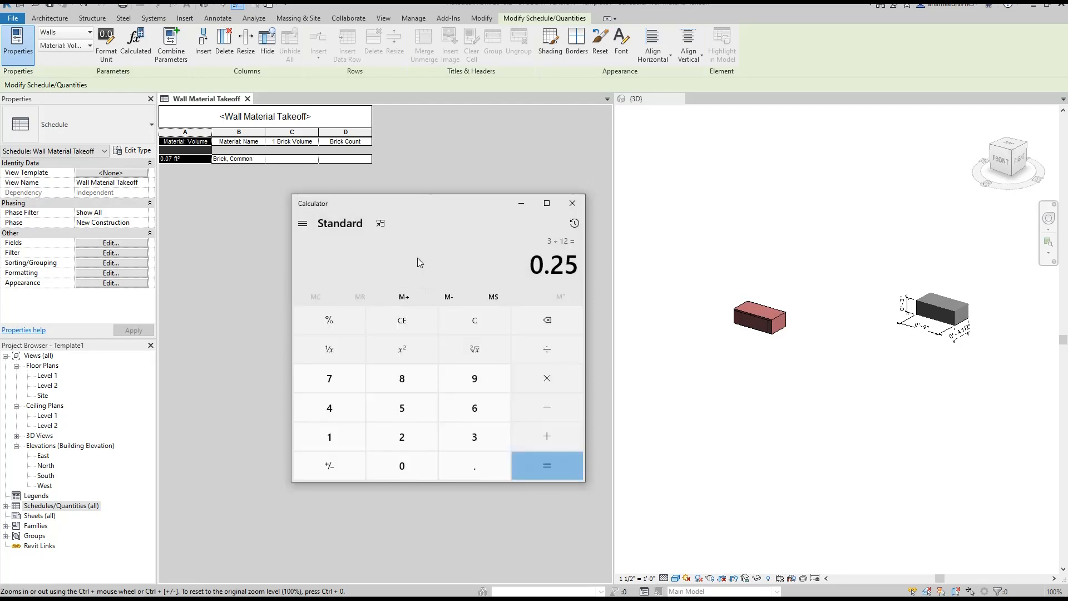
# - Calculate the volume of one brick by multiplying 0.75 by 0.375 by 0.25
pyautogui.click(478, 466)
pyautogui.click(328, 379)
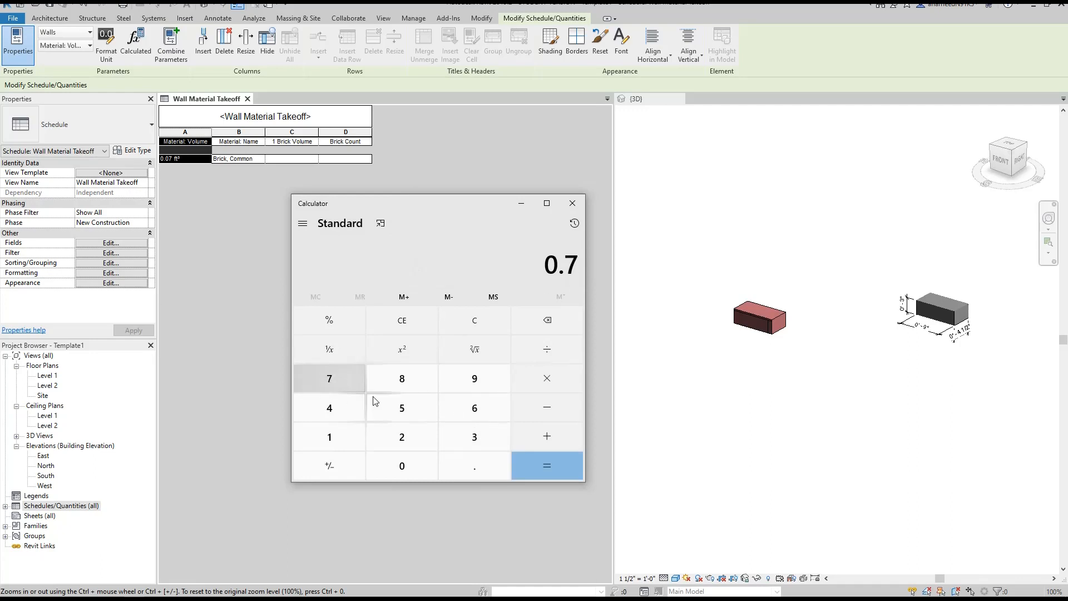
pyautogui.click(402, 408)
pyautogui.click(545, 378)
pyautogui.click(478, 466)
pyautogui.click(475, 437)
pyautogui.click(330, 379)
pyautogui.click(402, 408)
pyautogui.click(546, 381)
pyautogui.click(467, 467)
pyautogui.click(402, 437)
pyautogui.click(402, 408)
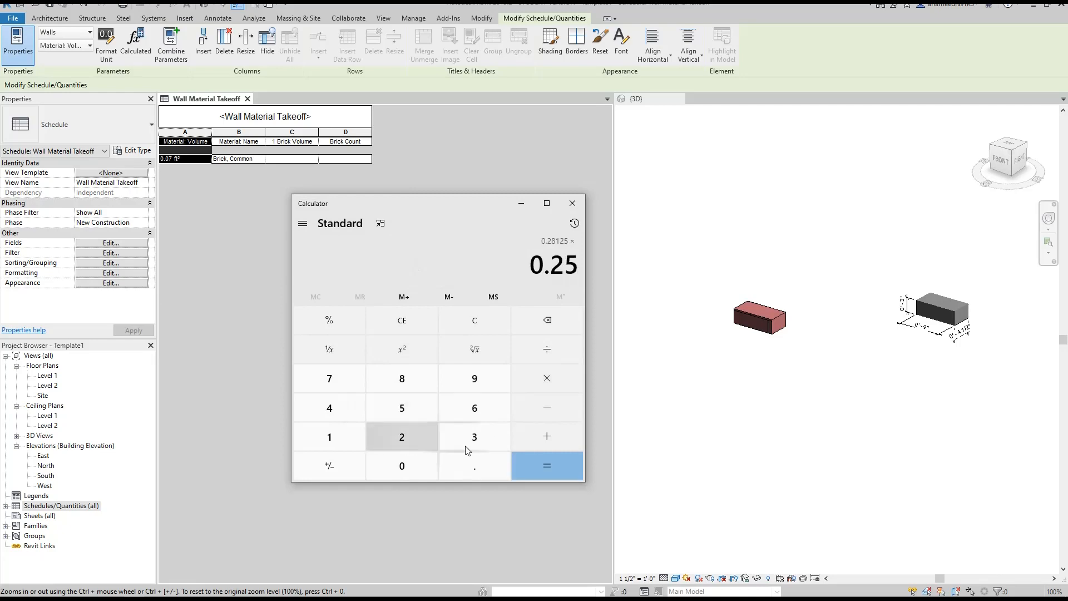
pyautogui.click(558, 469)
# - Copy the result 0.0703125 and enter it as the 1 Brick Volume in the Brick, Common row of the schedule
pyautogui.moveTo(468, 266); pyautogui.dragTo(579, 267)
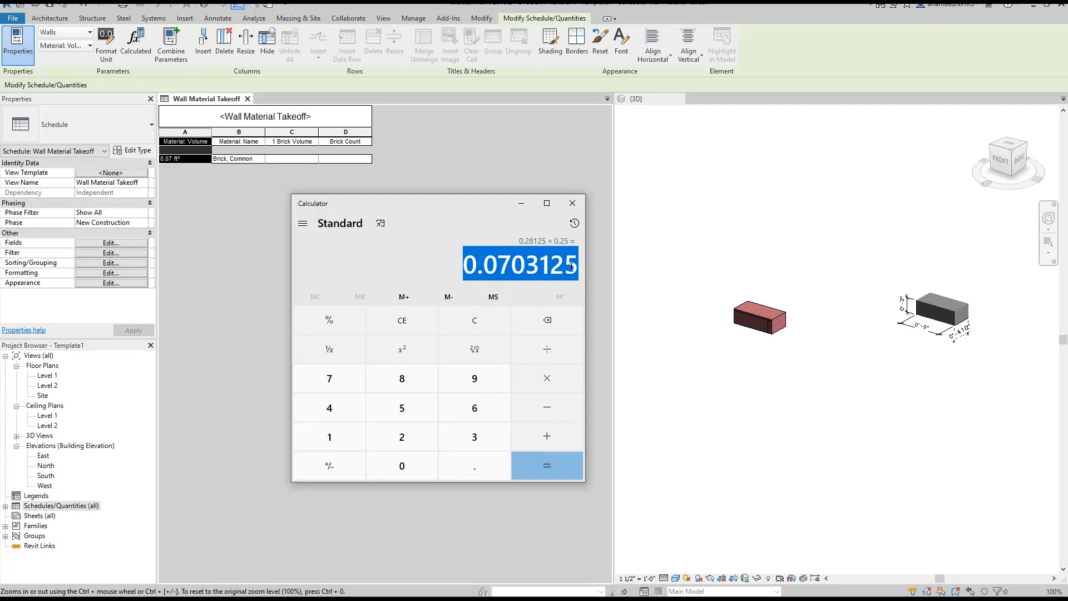
pyautogui.rightClick(555, 267)
pyautogui.click(558, 275)
pyautogui.click(523, 206)
pyautogui.click(286, 160)
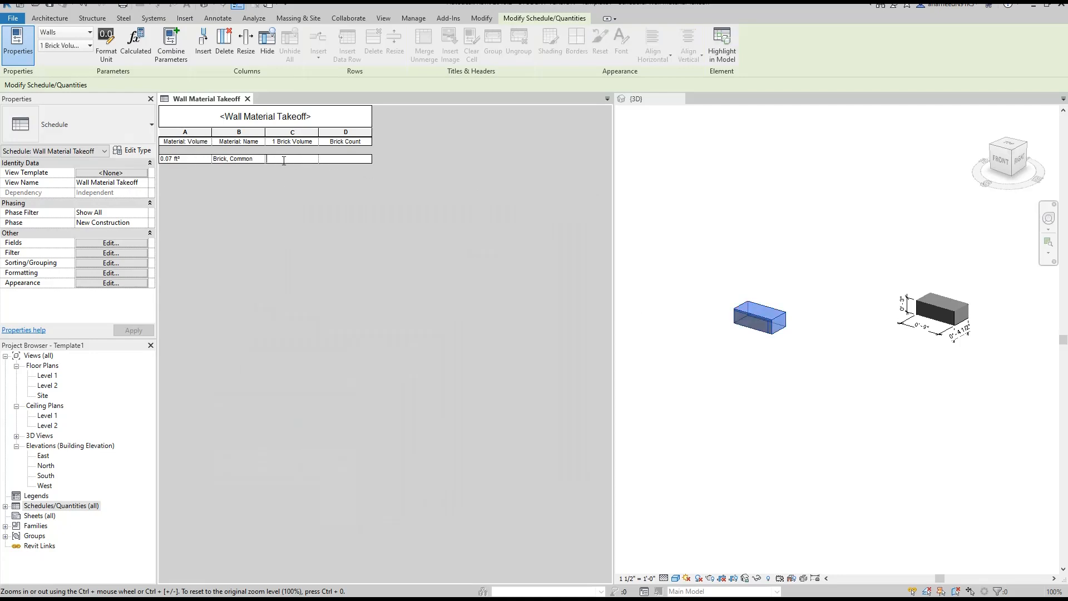
pyautogui.hotkey('ctrl', 'v')
pyautogui.press('Return')
# - Set the length of the red brick wall in the 3D view to 1'
pyautogui.click(768, 337)
pyautogui.click(759, 320)
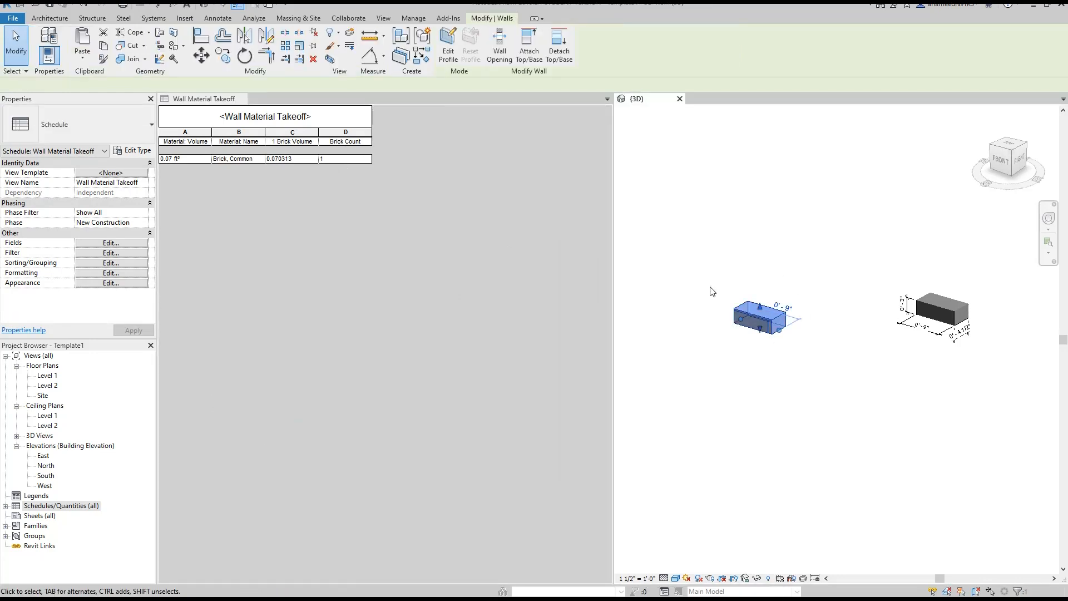
pyautogui.click(778, 295)
pyautogui.click(779, 315)
pyautogui.click(783, 309)
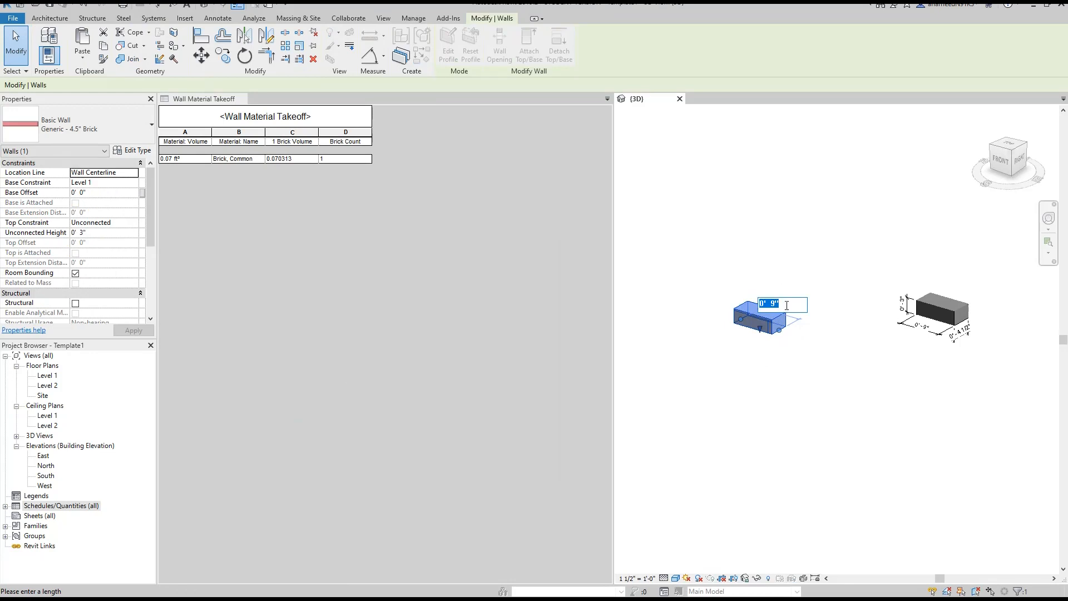
pyautogui.write('1')
pyautogui.press('Return')
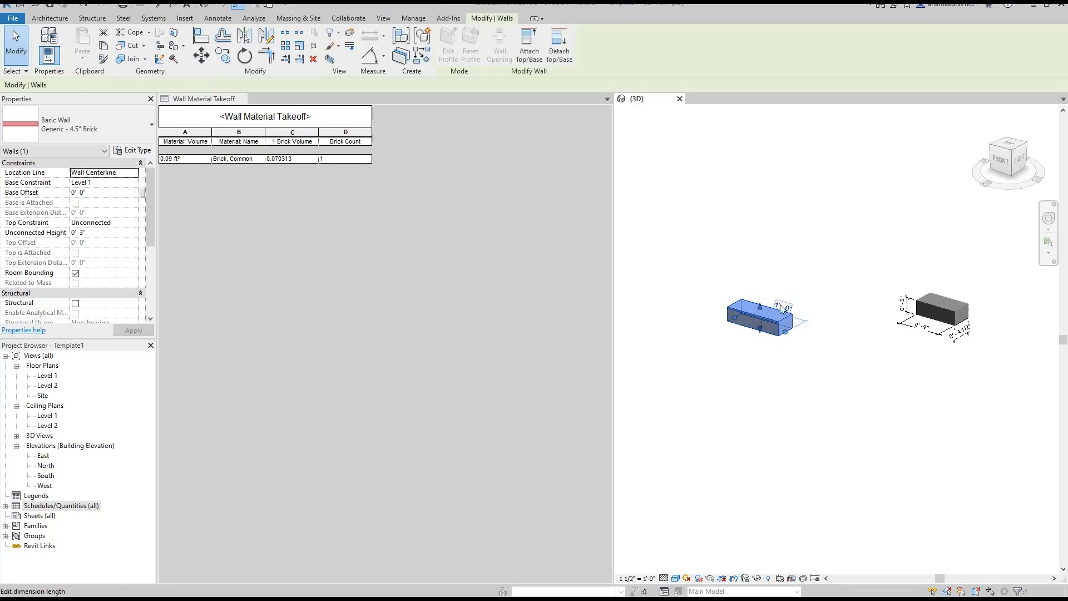
# - Set the brick wall's unconnected height to 1' and clear the selection
pyautogui.click(95, 235)
pyautogui.write('1')
pyautogui.press('Return')
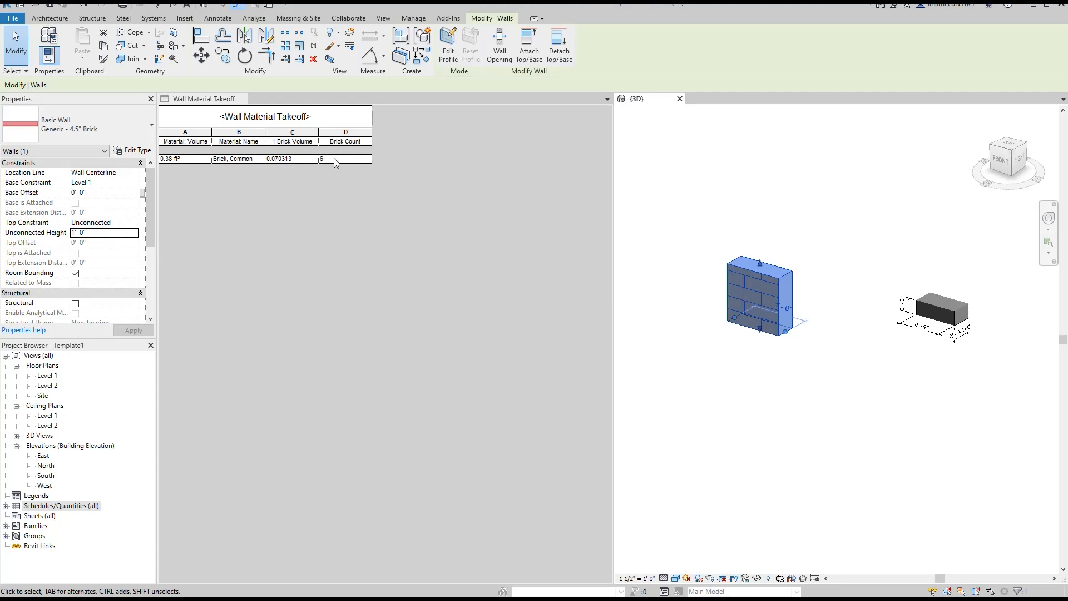
pyautogui.click(769, 363)
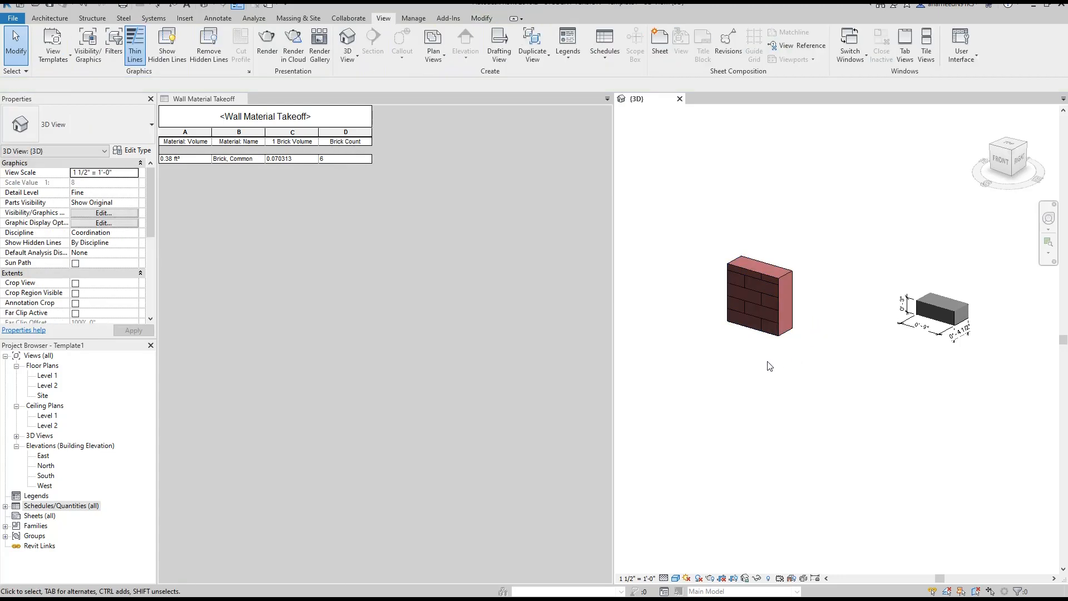
# - Rename the schedule as Wall Material Takeoff with Mortar
pyautogui.scroll(-2, 746, 358)
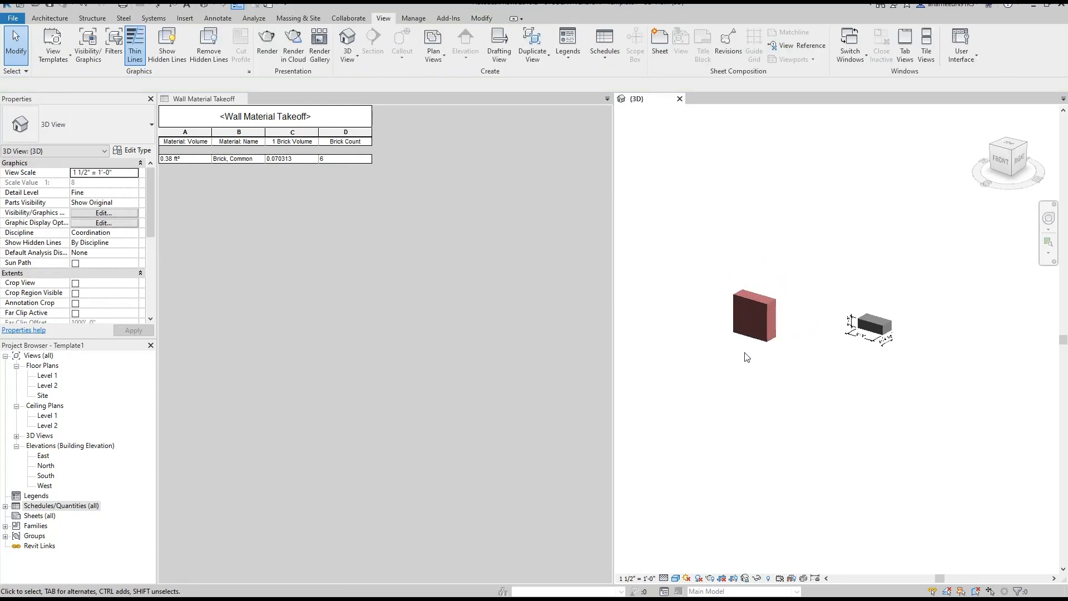
pyautogui.click(253, 117)
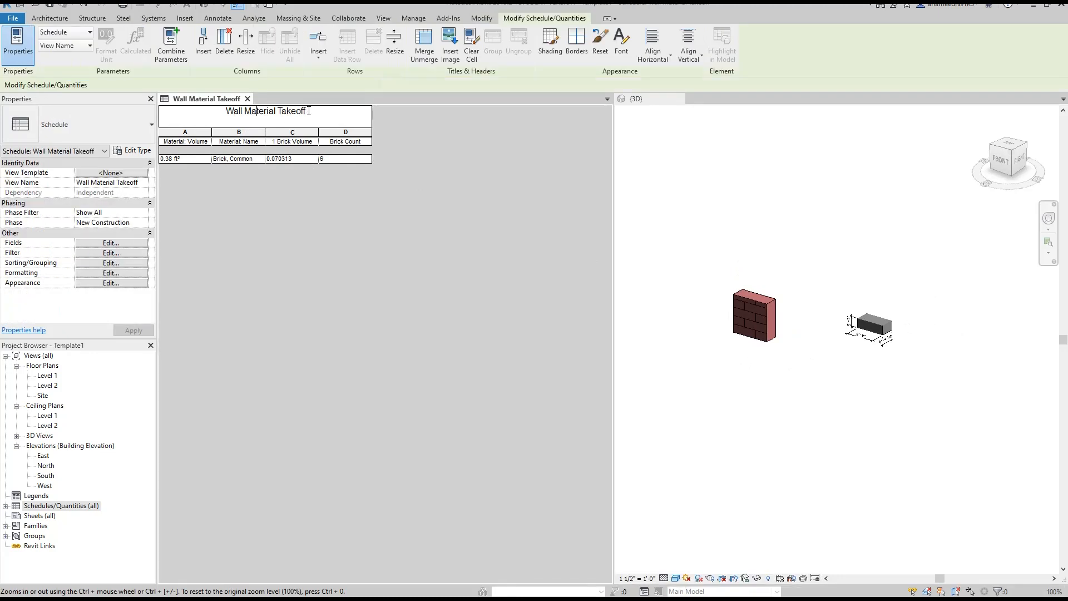
pyautogui.write('with Mort')
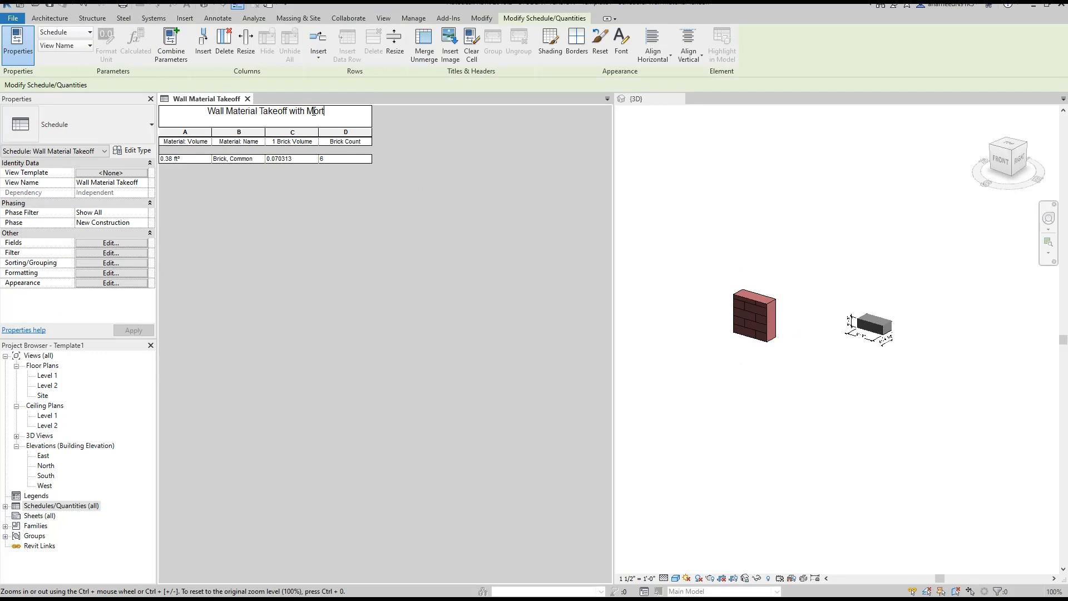
pyautogui.write('ar')
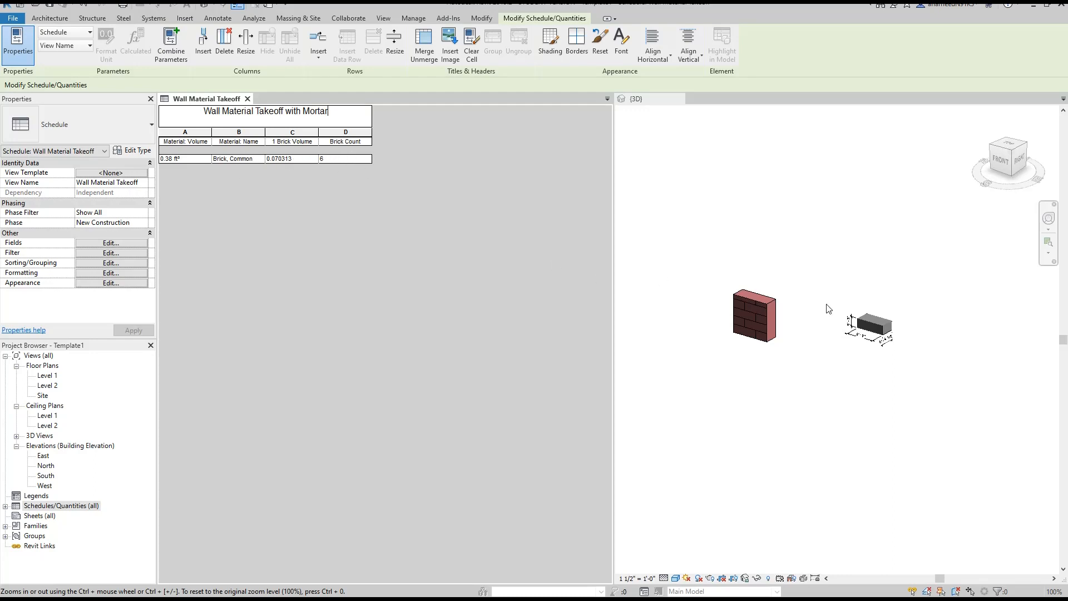
pyautogui.click(767, 306)
# - Set the length of the brick wall in the 3D view to 14'
pyautogui.scroll(-2, 755, 340)
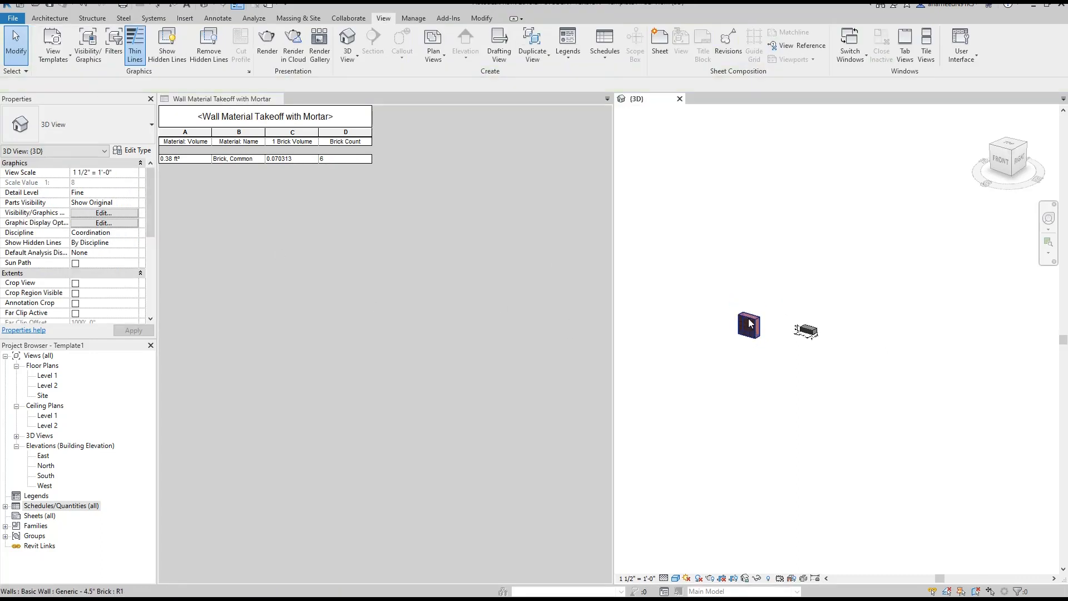
pyautogui.click(749, 323)
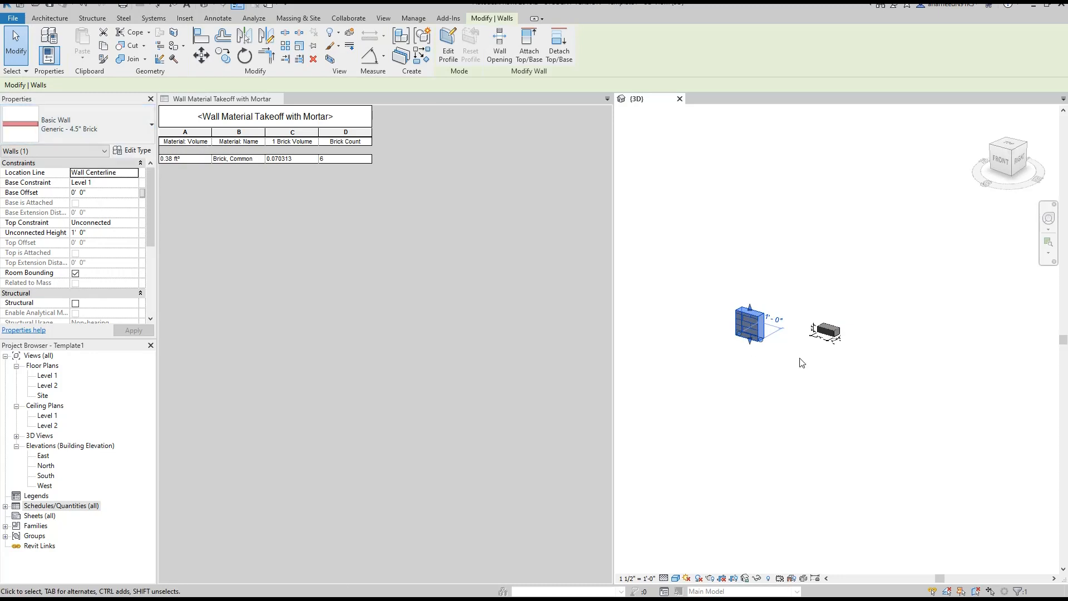
pyautogui.click(774, 319)
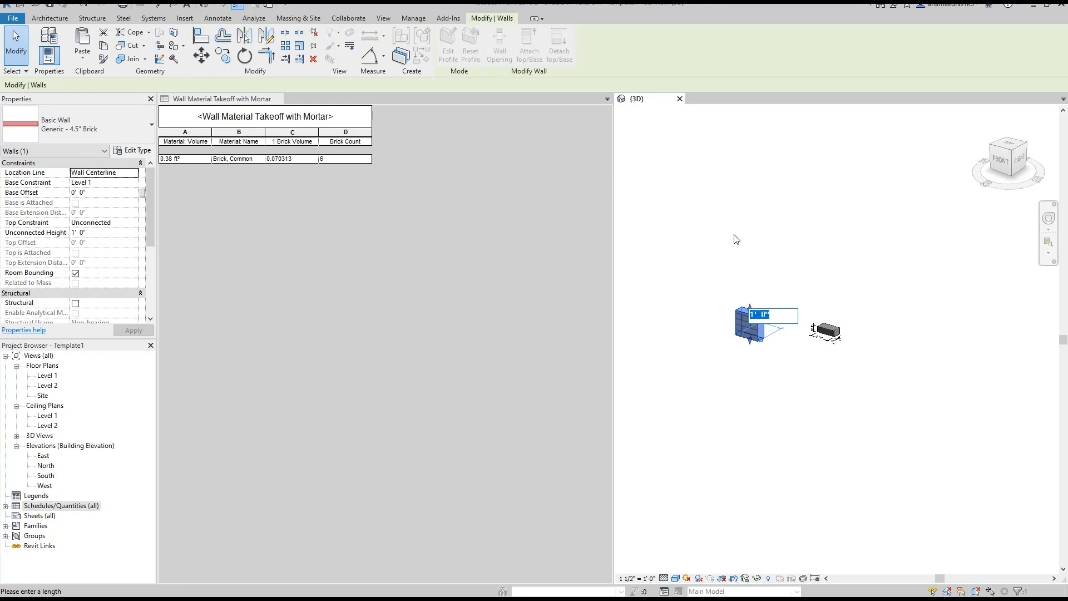
pyautogui.write("14'")
pyautogui.press('Return')
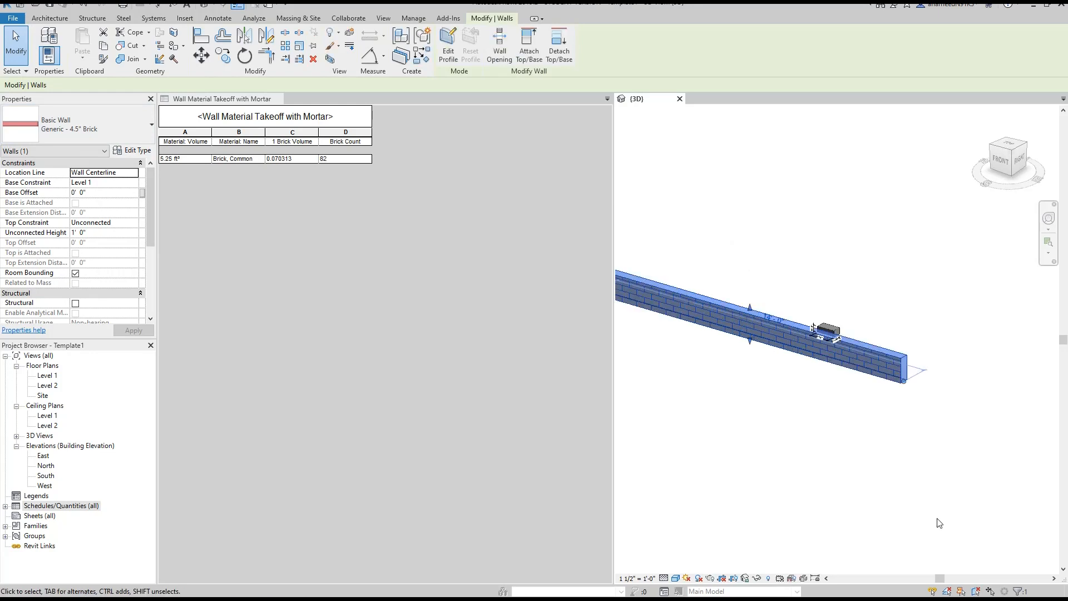
# - Set the brick wall's unconnected height to 12' and clear the selection
pyautogui.click(93, 234)
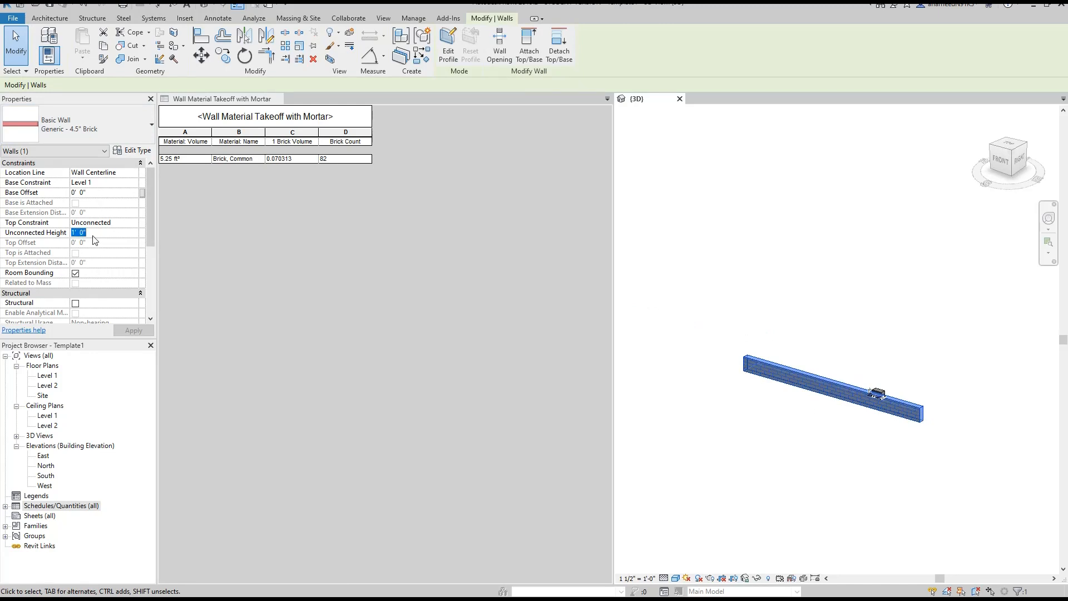
pyautogui.write("12'")
pyautogui.press('Return')
pyautogui.click(686, 287)
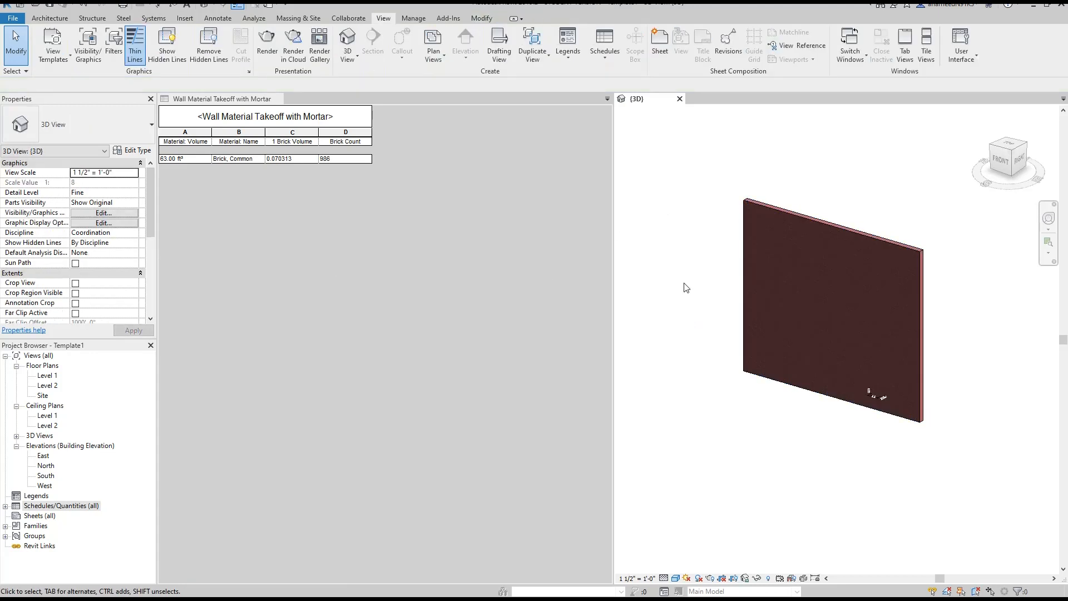
# - Move the enlarged wall clear of the dimensioned grey brick and deselect it
pyautogui.click(822, 225)
pyautogui.moveTo(821, 225); pyautogui.dragTo(716, 288)
pyautogui.moveTo(869, 418); pyautogui.dragTo(909, 369, button='middle')
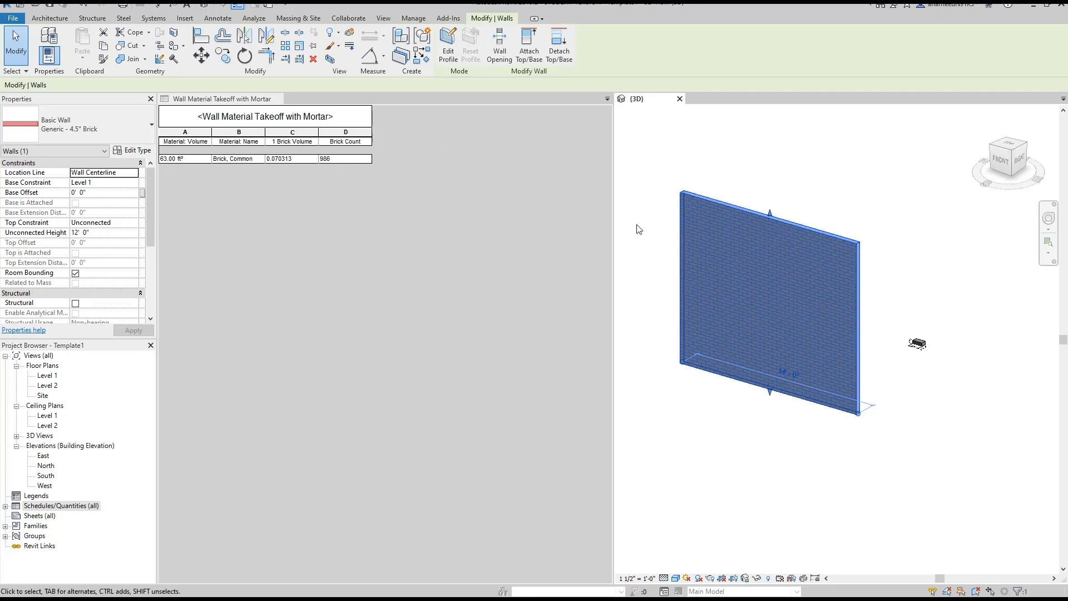
pyautogui.click(657, 185)
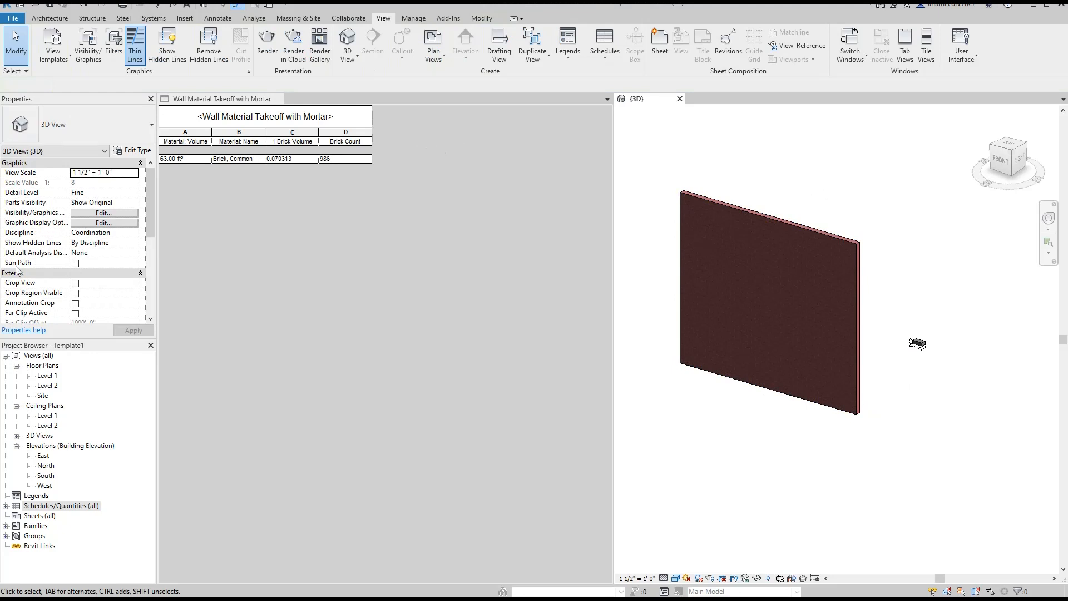
# - Add a calculated value named Brick Cost to the takeoff fields and set its type to Currency
pyautogui.click(334, 161)
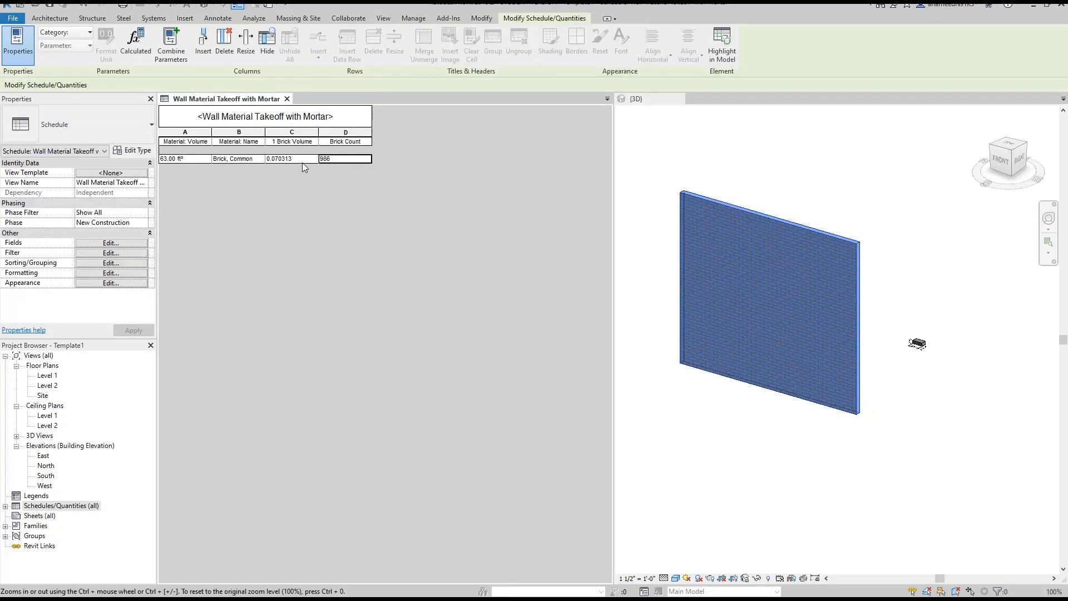
pyautogui.click(108, 245)
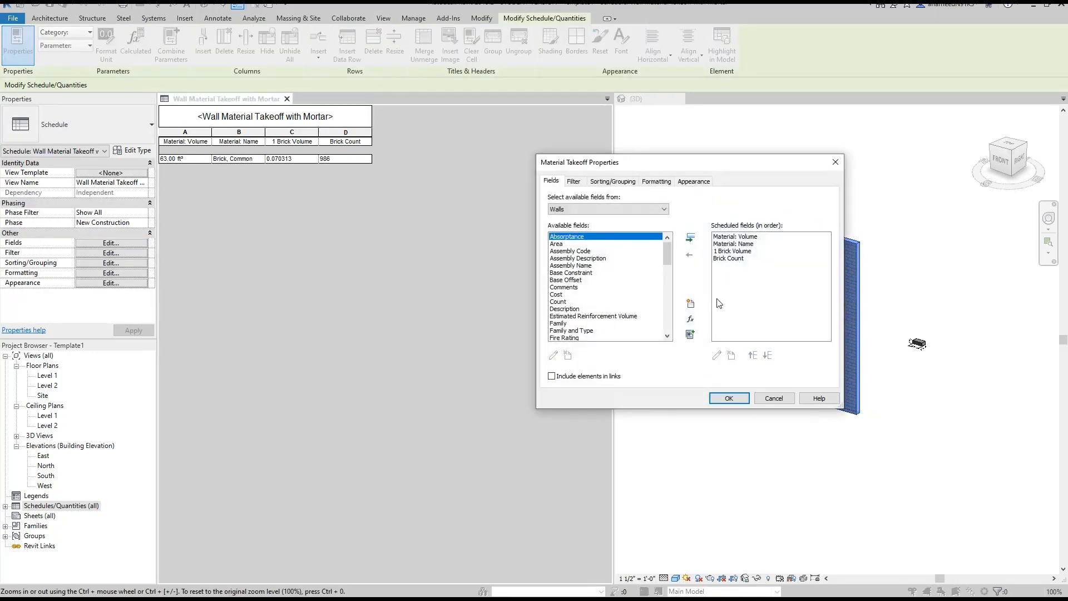
pyautogui.click(693, 321)
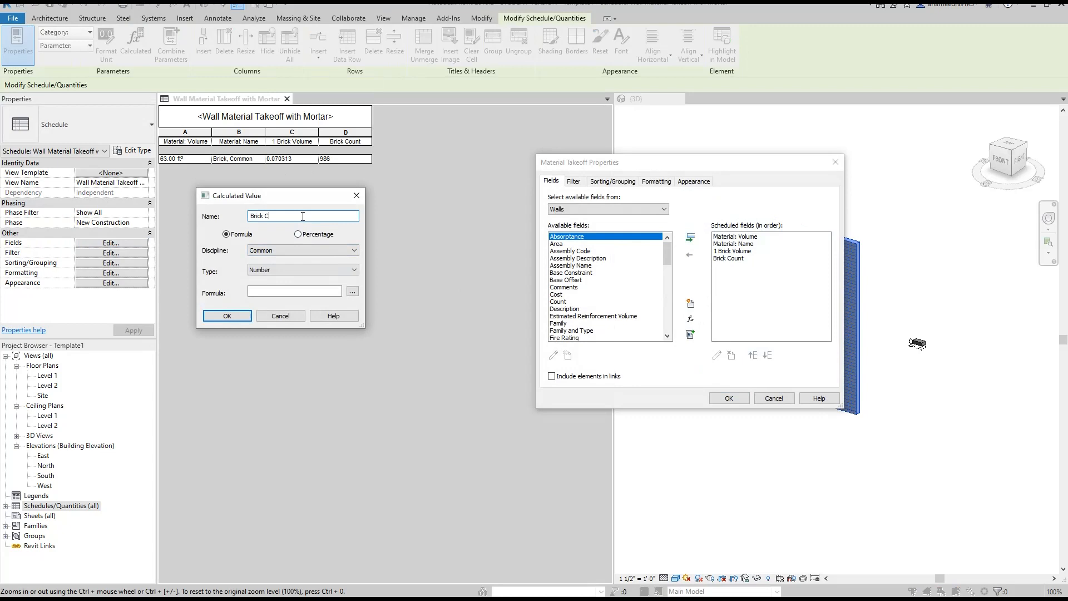
pyautogui.click(276, 269)
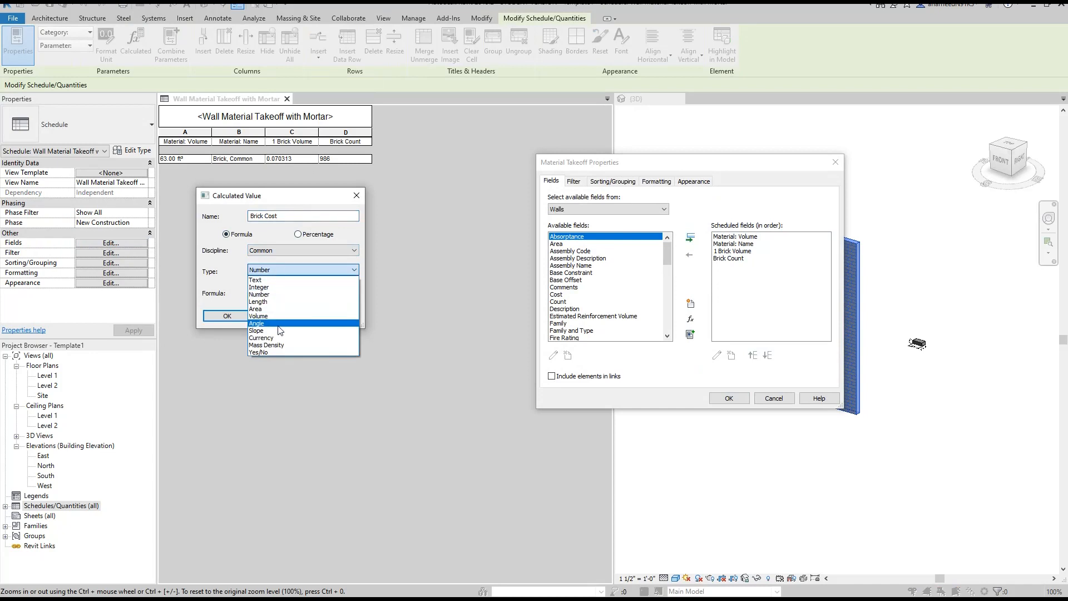
pyautogui.click(277, 338)
# - Set the Brick Cost formula to Brick Count * 6 and apply the new field to the schedule
pyautogui.click(276, 292)
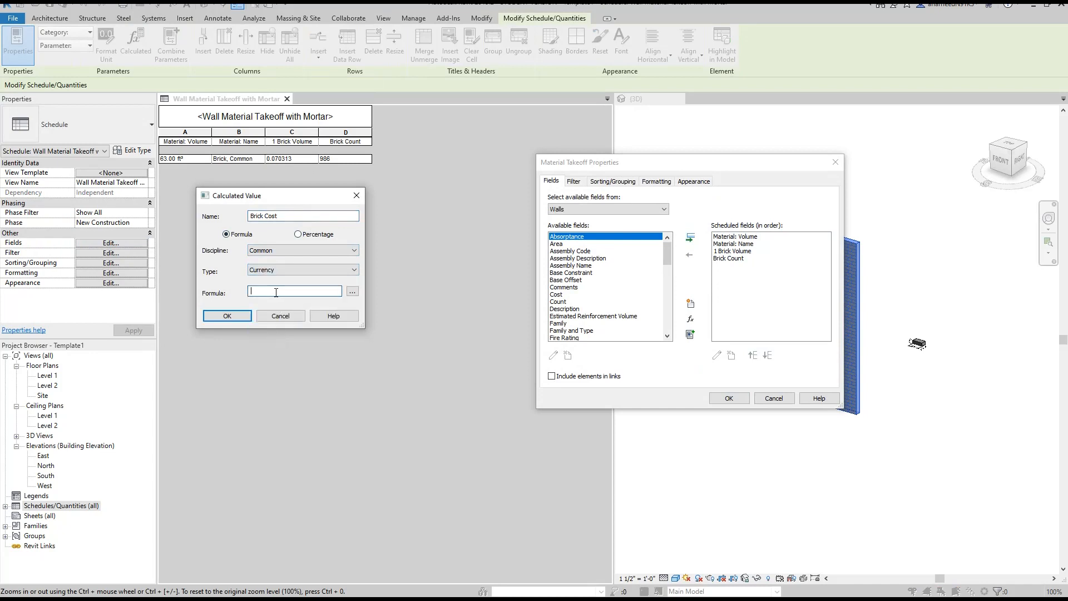
pyautogui.click(352, 291)
pyautogui.click(330, 270)
pyautogui.doubleClick(330, 270)
pyautogui.click(249, 315)
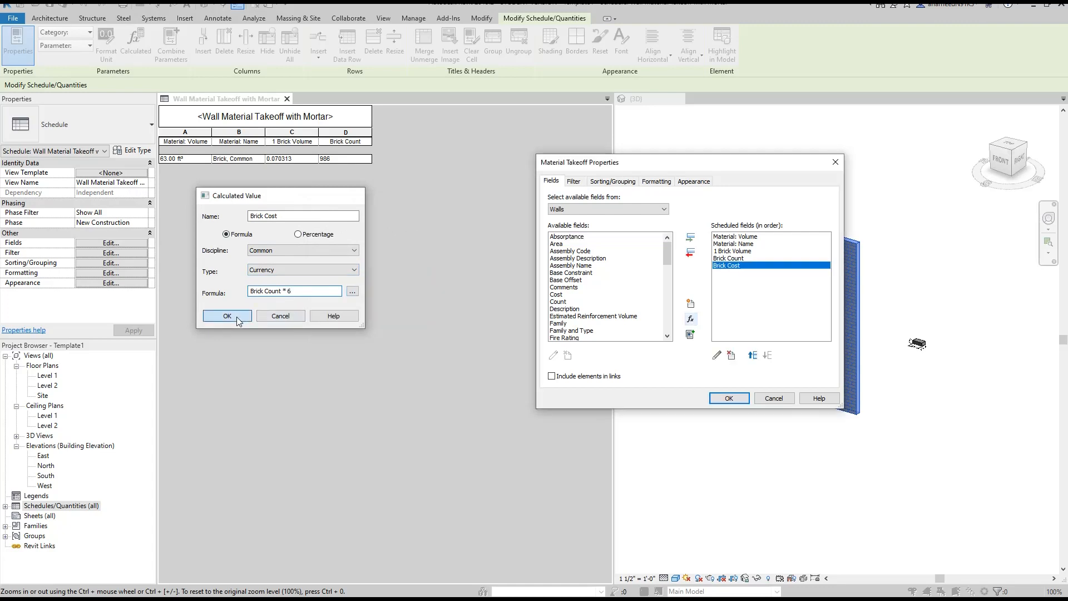
pyautogui.click(731, 398)
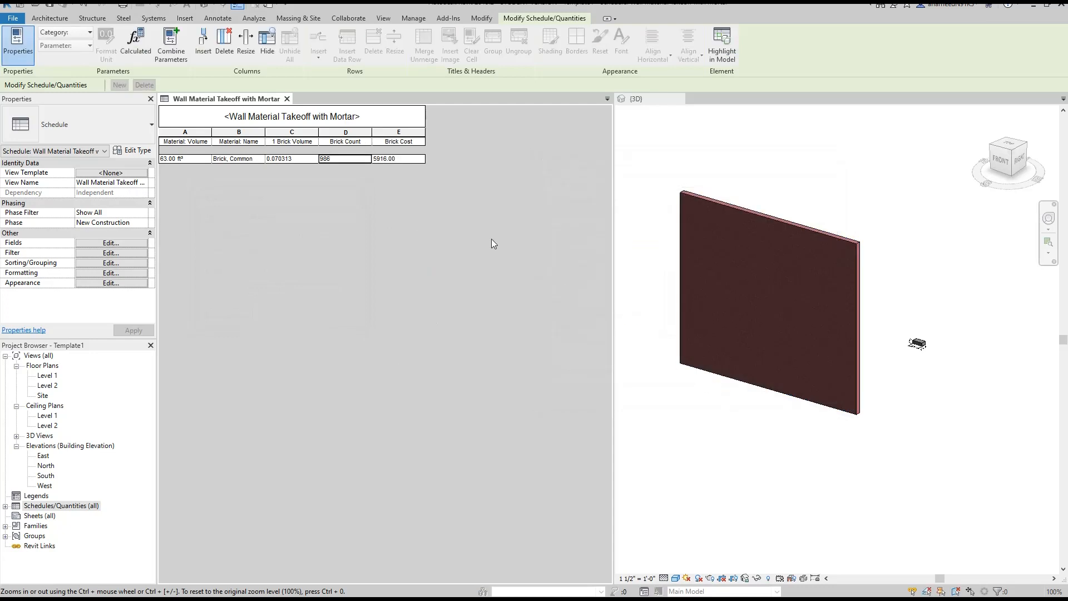
# - Highlight the scheduled wall in the model from its Brick Cost cell and recentre it in the 3D view
pyautogui.click(409, 160)
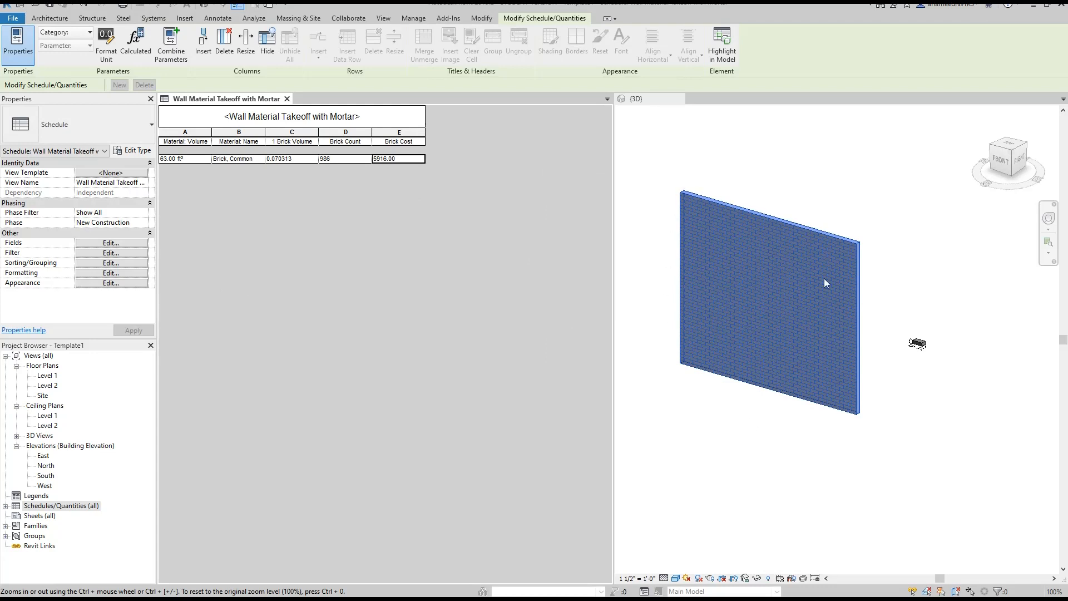
pyautogui.click(727, 59)
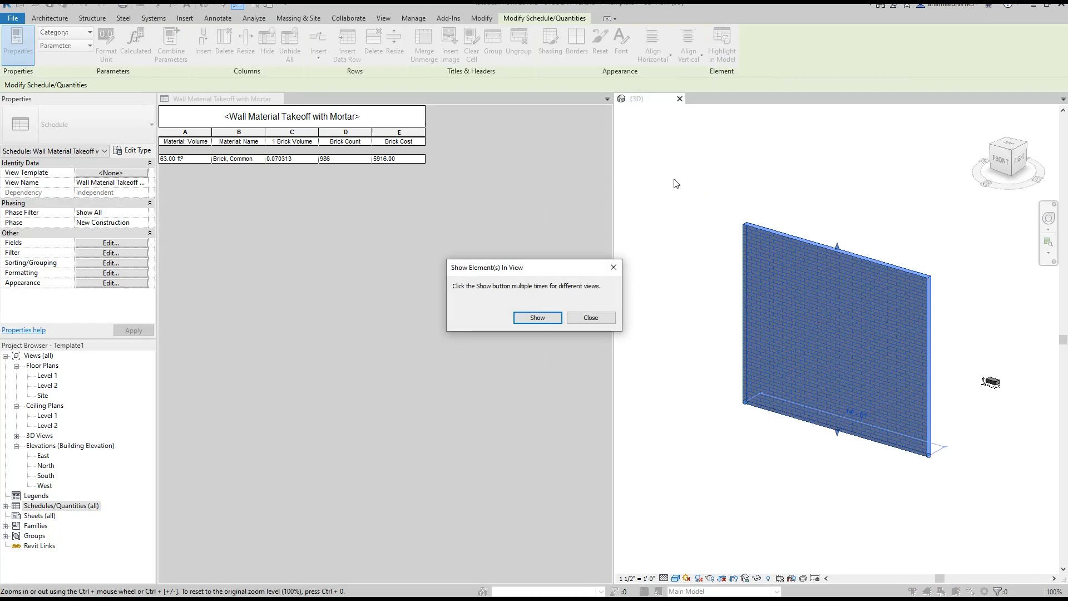
pyautogui.click(604, 317)
pyautogui.moveTo(743, 331); pyautogui.dragTo(671, 312, button='middle')
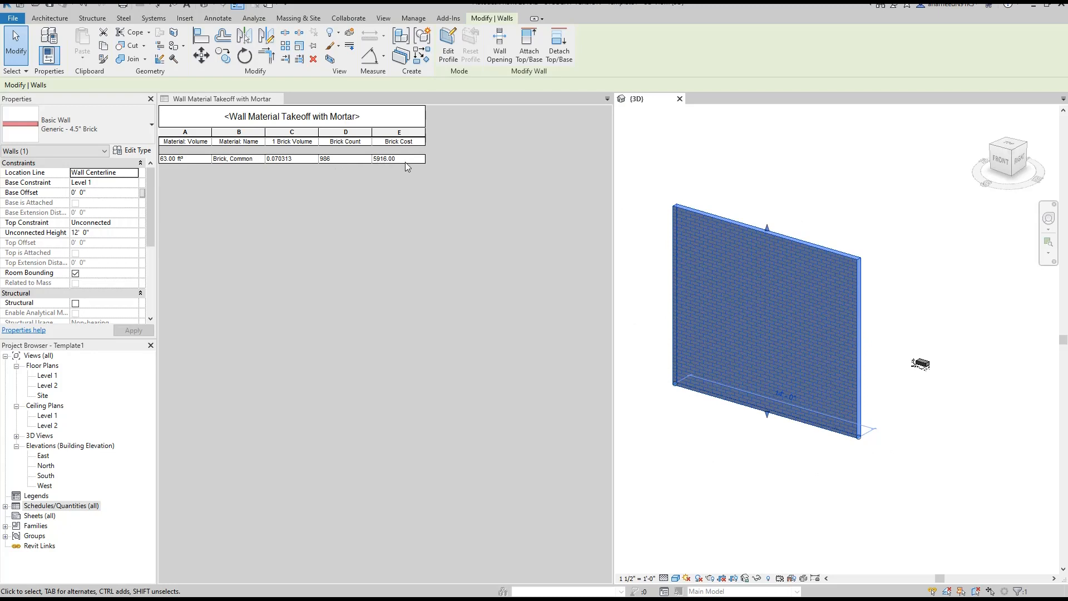
# - Draw a second Generic - 4.5" Brick wall about 14'-6" long in front of the existing wall, using a 20' height
pyautogui.click(785, 469)
pyautogui.scroll(-3, 715, 342)
pyautogui.moveTo(849, 477); pyautogui.dragTo(835, 396, button='middle')
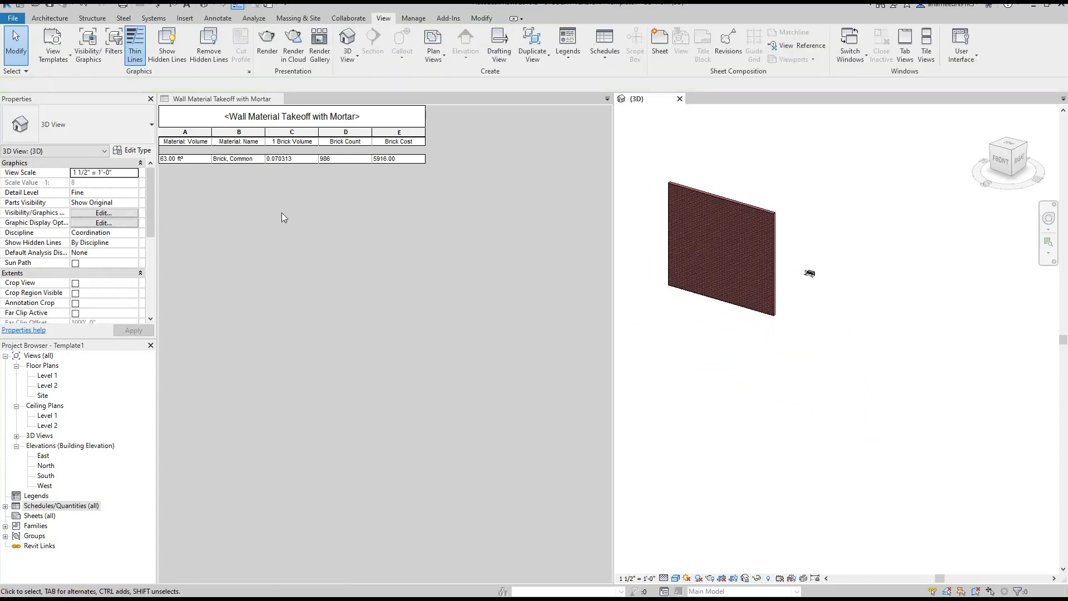
pyautogui.click(50, 18)
pyautogui.click(47, 42)
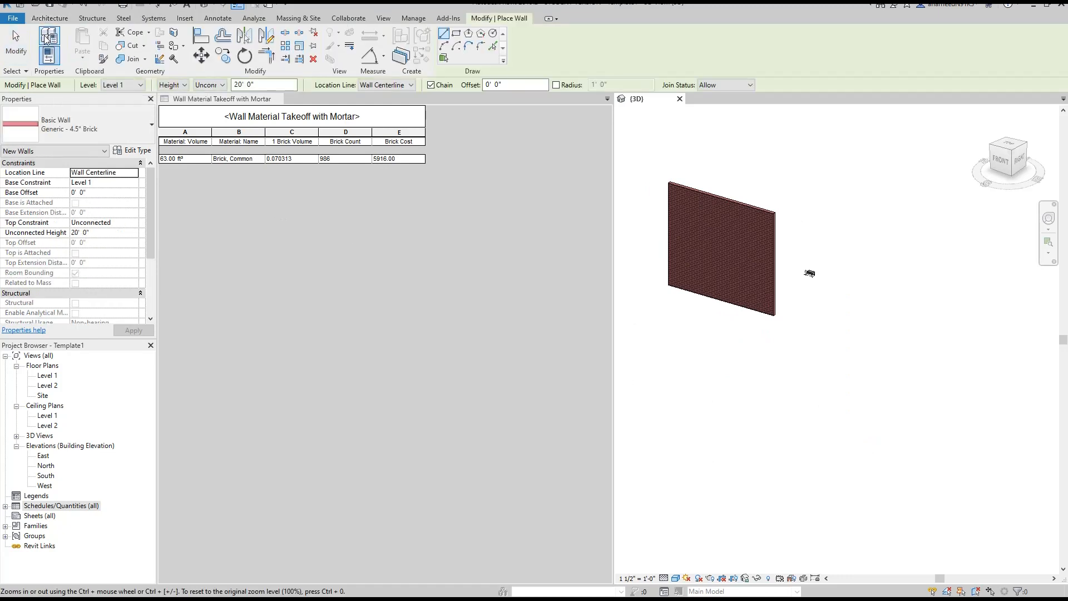
pyautogui.click(736, 440)
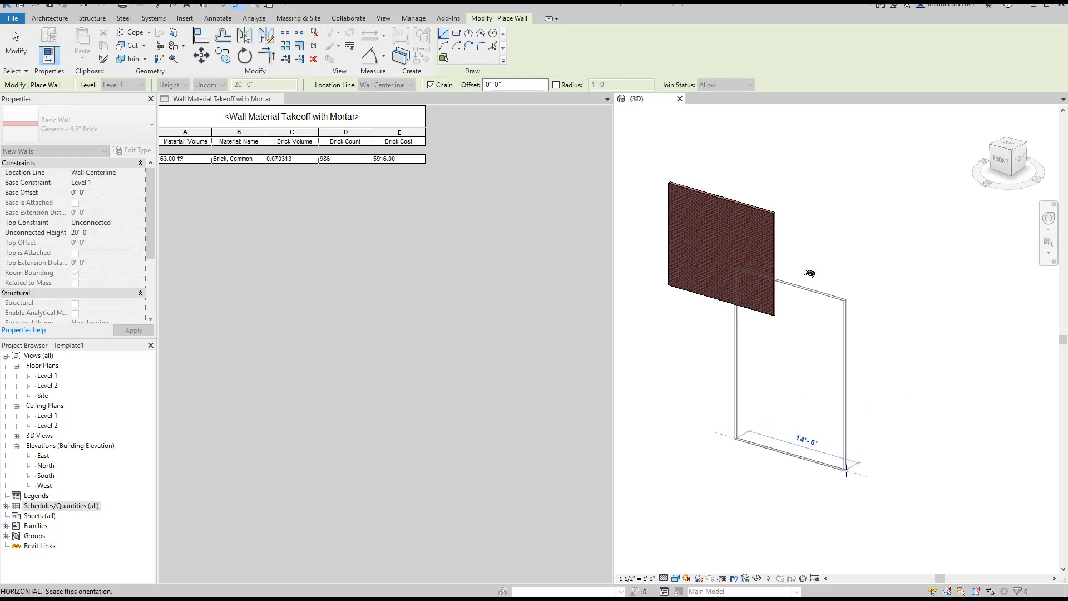
pyautogui.click(846, 471)
pyautogui.press('Escape')
pyautogui.press('Escape')
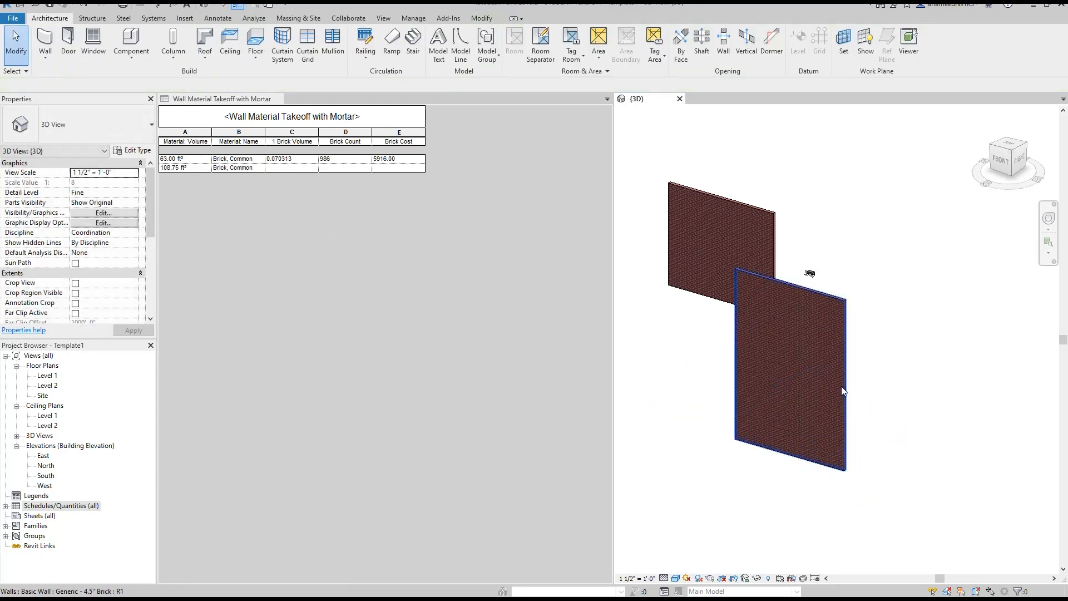
# - Set the new wall's unconnected height to 10' 0" and its length to 10'
pyautogui.click(843, 391)
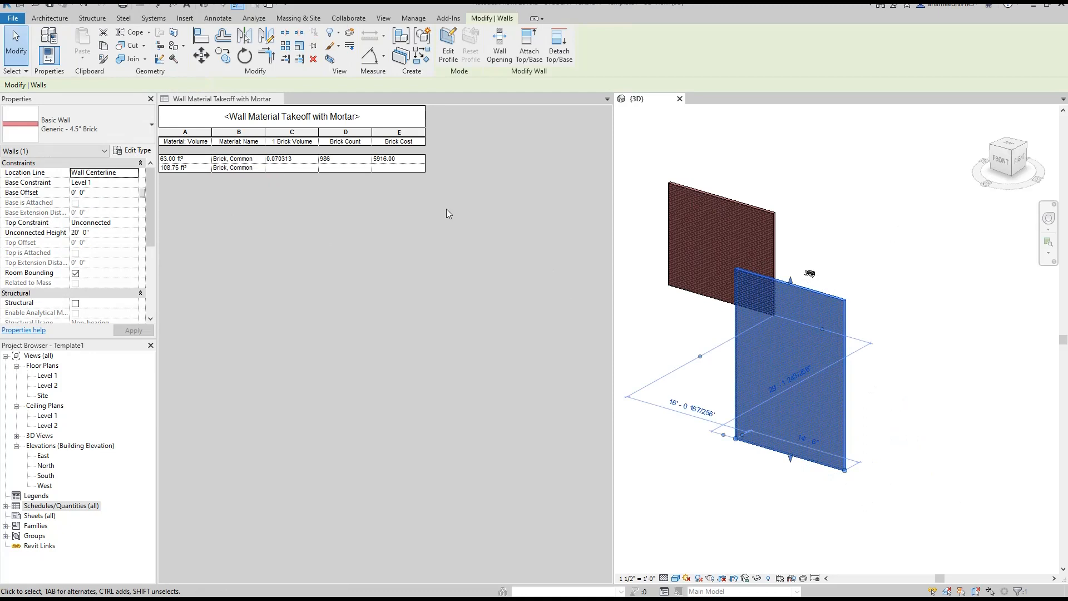
pyautogui.click(98, 234)
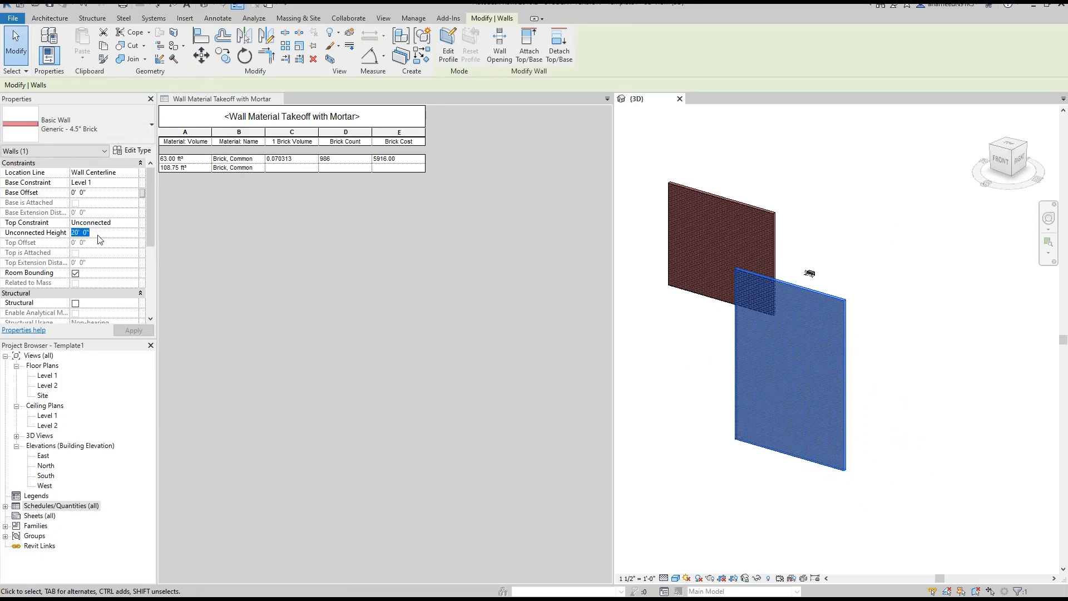
pyautogui.write('10\' 0"')
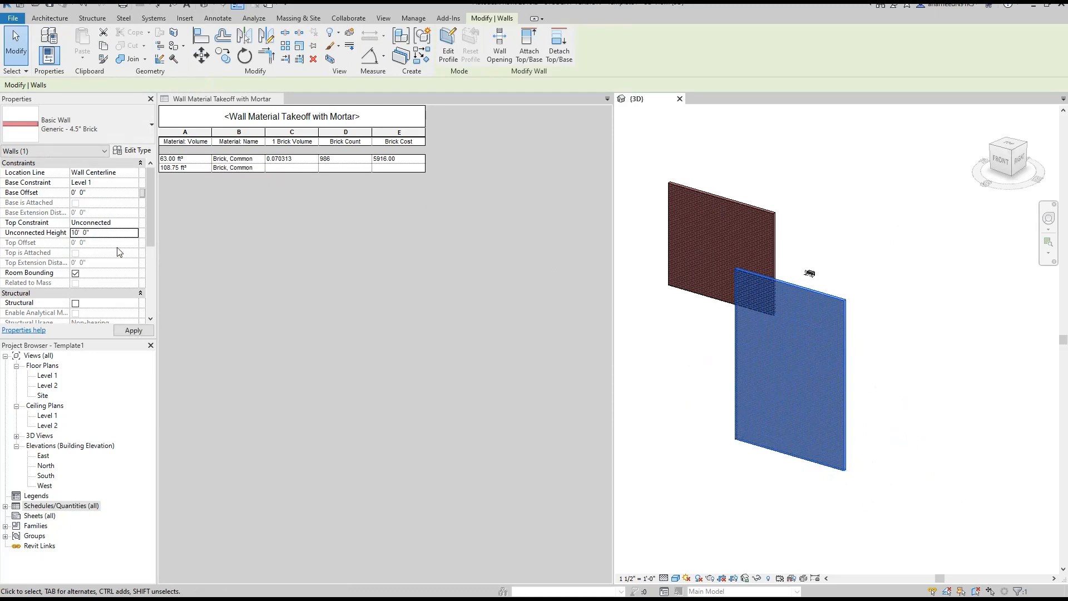
pyautogui.press('Return')
pyautogui.click(800, 449)
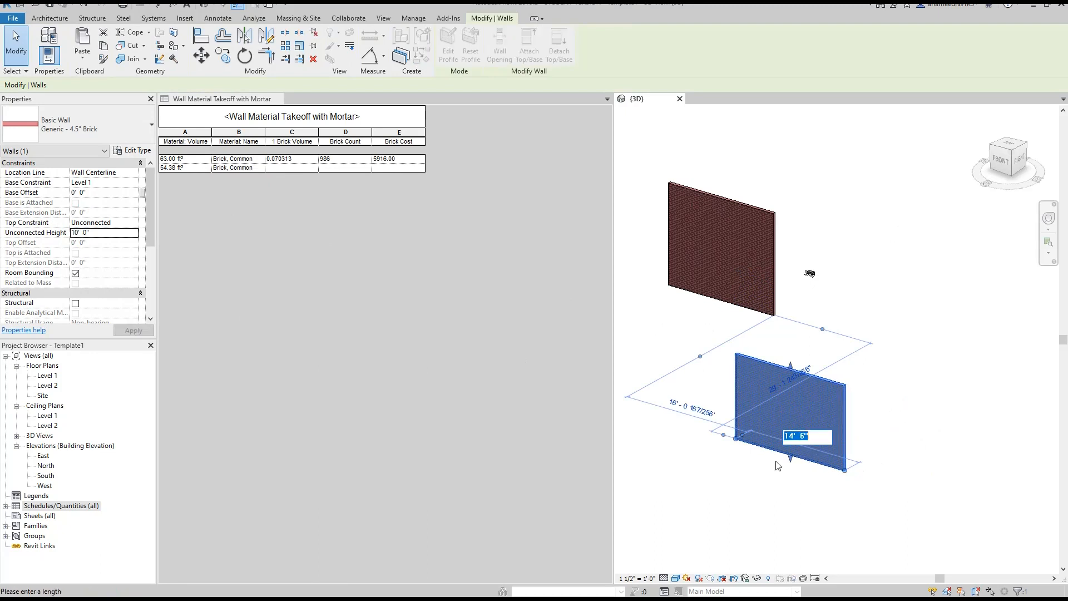
pyautogui.write('10')
pyautogui.press('Return')
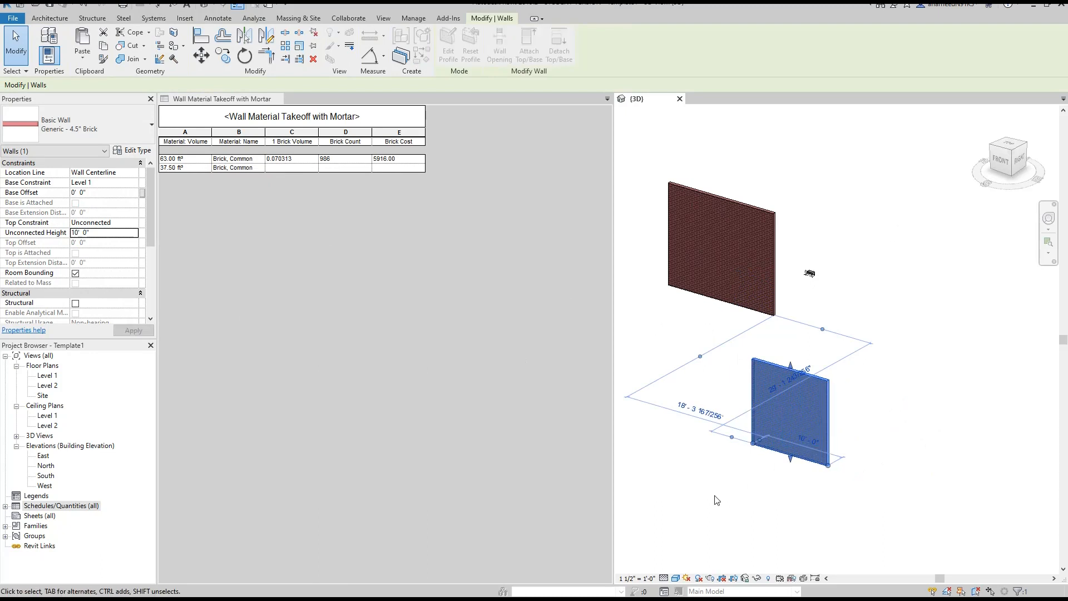
pyautogui.click(828, 477)
pyautogui.moveTo(852, 409); pyautogui.dragTo(828, 385, button='middle')
pyautogui.click(831, 381)
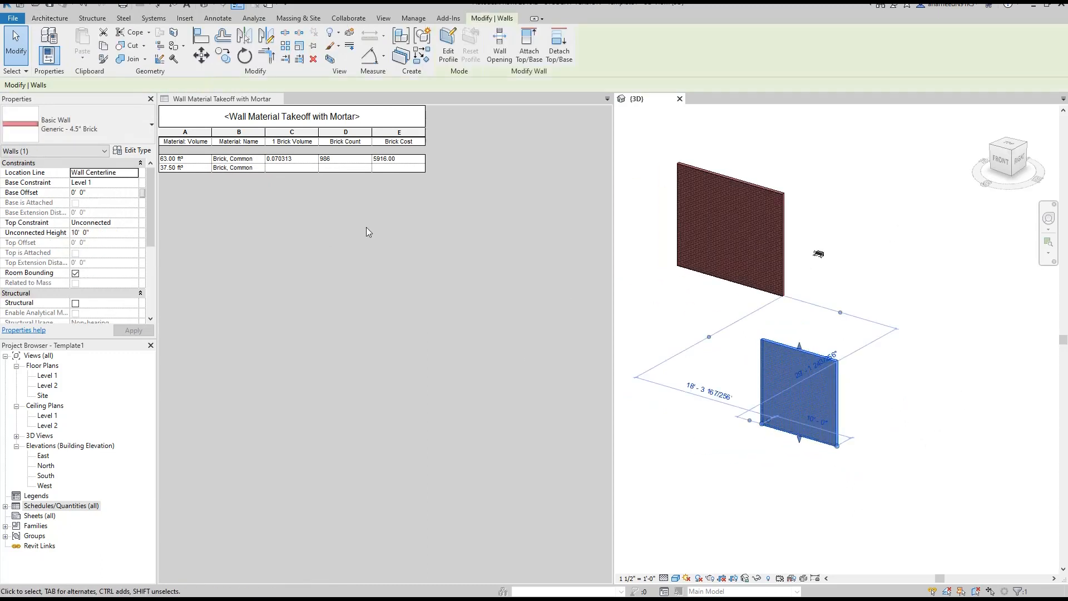
# - Copy the 1 Brick Volume value 0.070313 from the first wall's row into the new wall's row
pyautogui.click(291, 170)
pyautogui.click(295, 160)
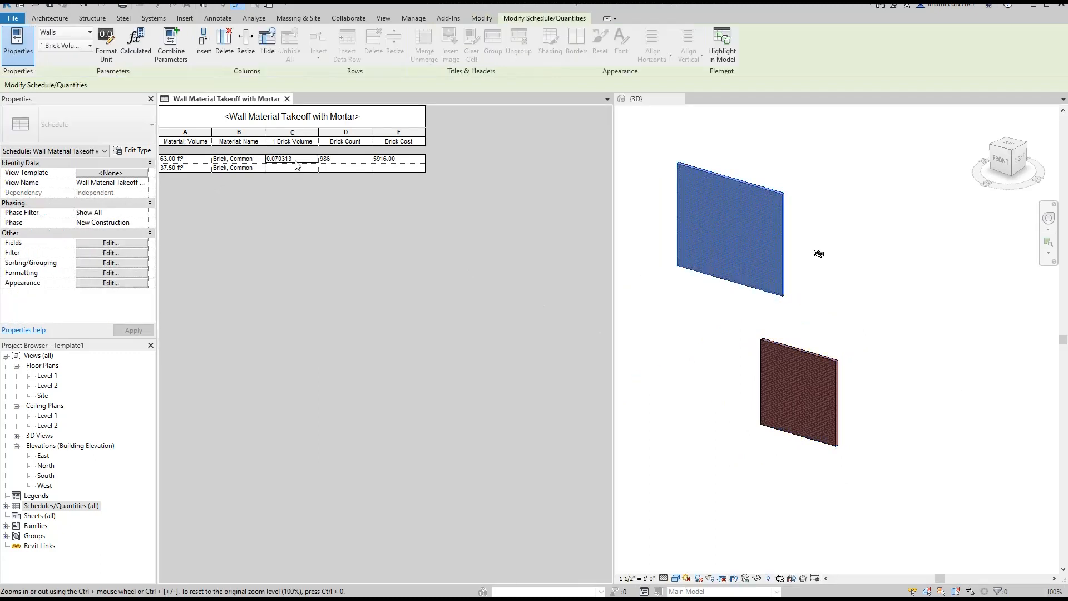
pyautogui.click(296, 159)
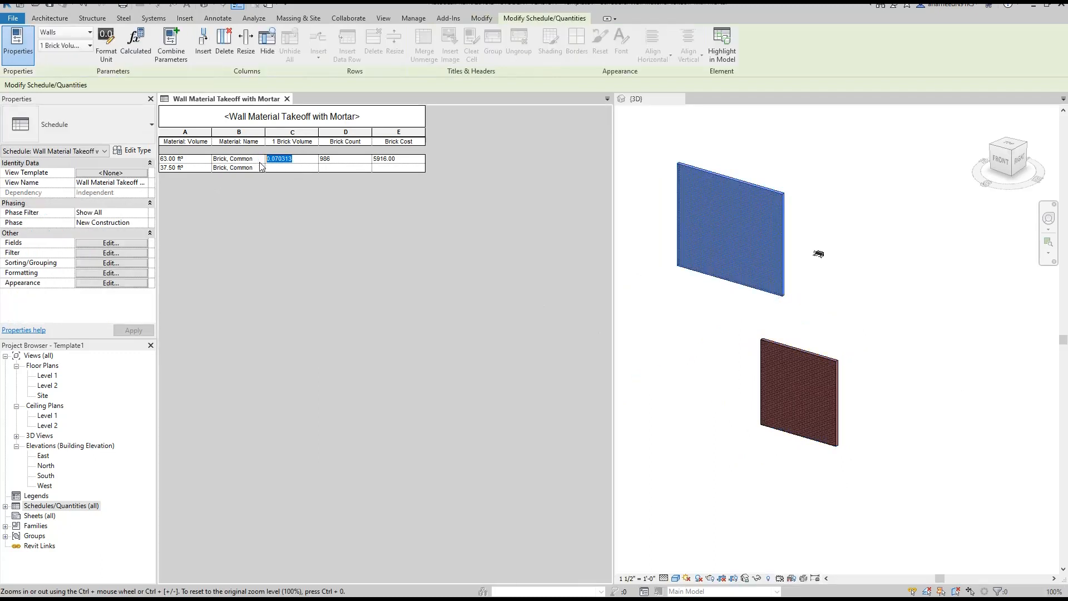
pyautogui.click(273, 170)
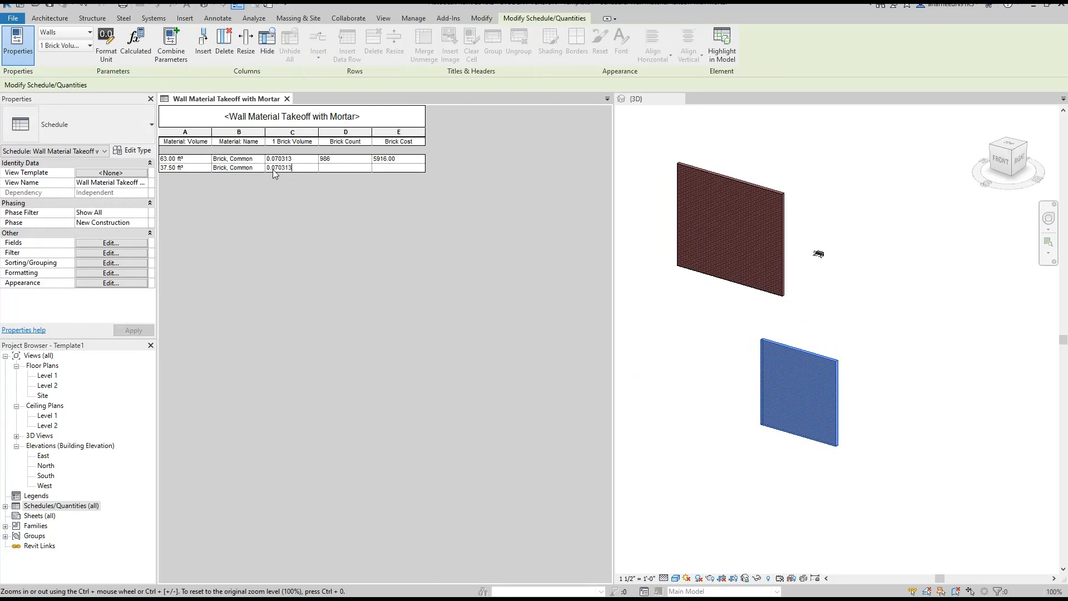
pyautogui.press('Return')
# - Check the new wall's Brick Count and Brick Cost in the takeoff against the wall in the 3D view
pyautogui.click(340, 168)
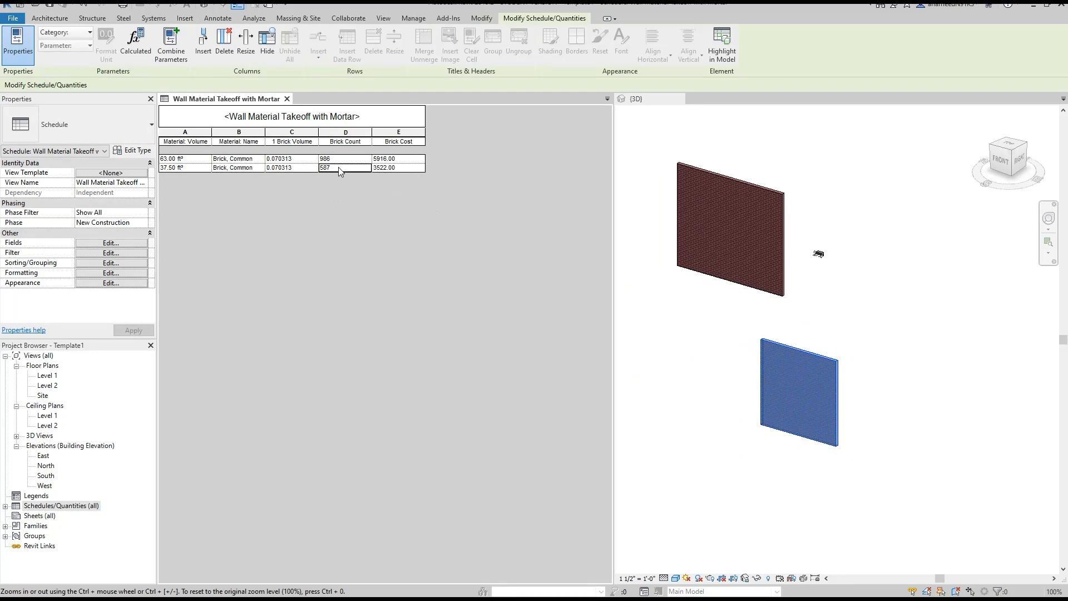
pyautogui.click(407, 169)
pyautogui.hotkey('shift', 'Left')
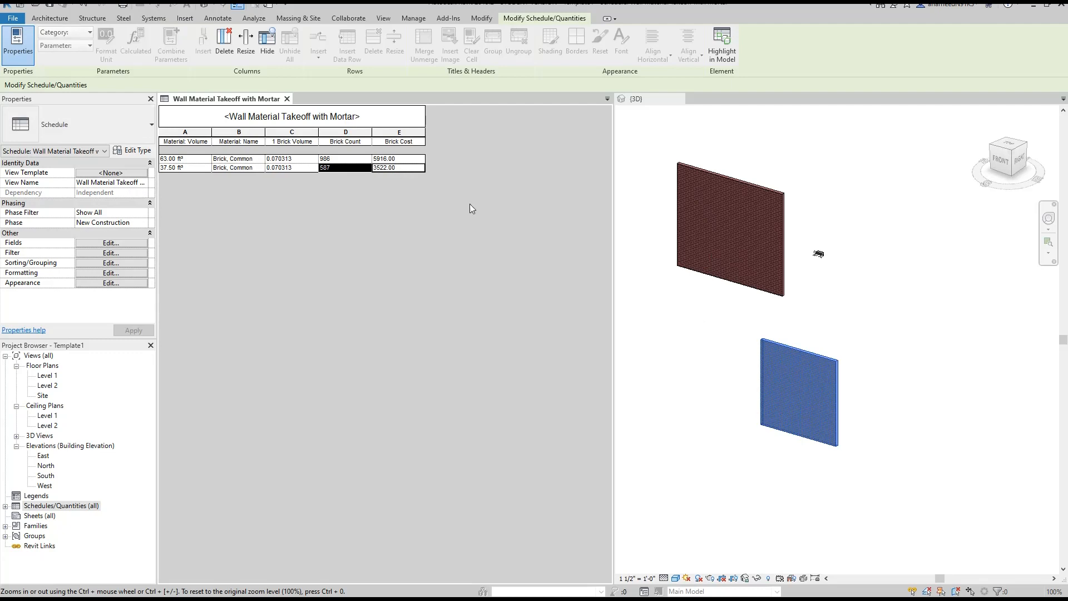
pyautogui.click(766, 401)
pyautogui.moveTo(767, 400); pyautogui.dragTo(793, 396, button='middle')
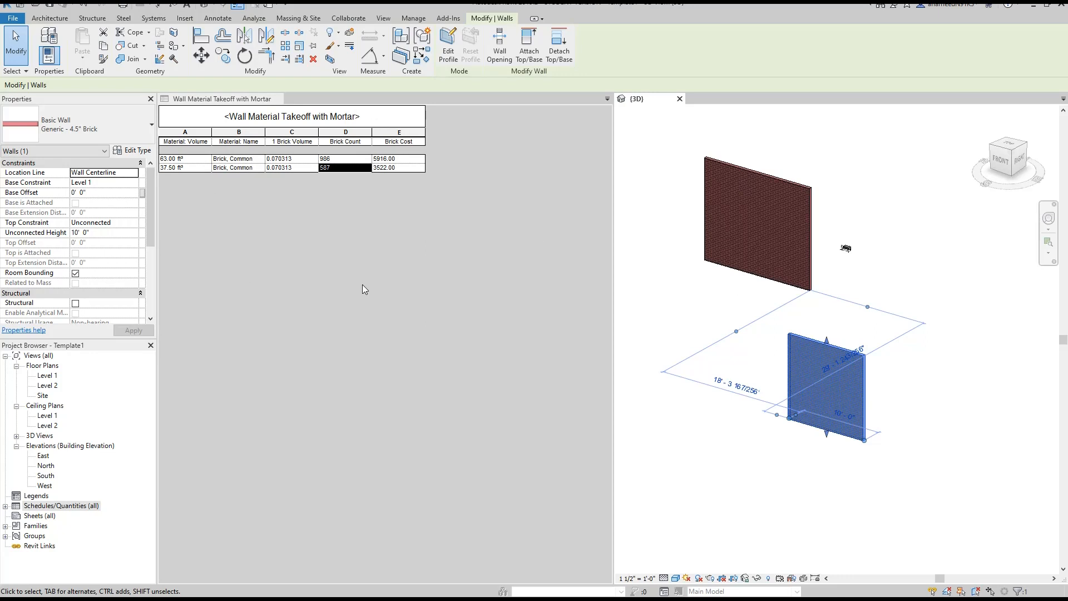
pyautogui.click(768, 448)
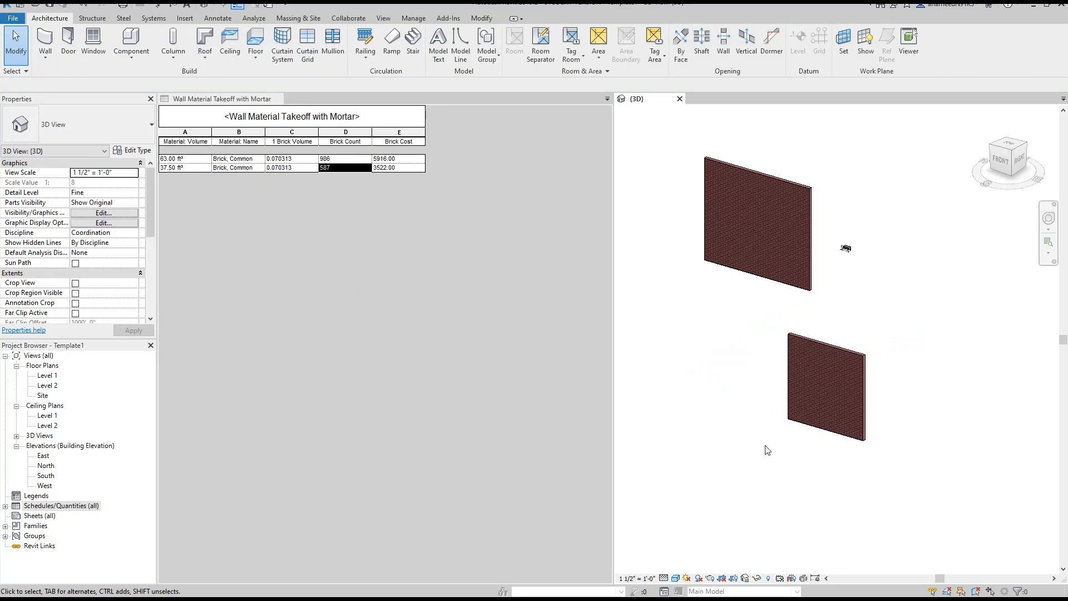
# - Place a Single-Flush 36" x 84" door in the smaller brick wall, near its end closest to the viewer
pyautogui.click(806, 414)
pyautogui.click(50, 18)
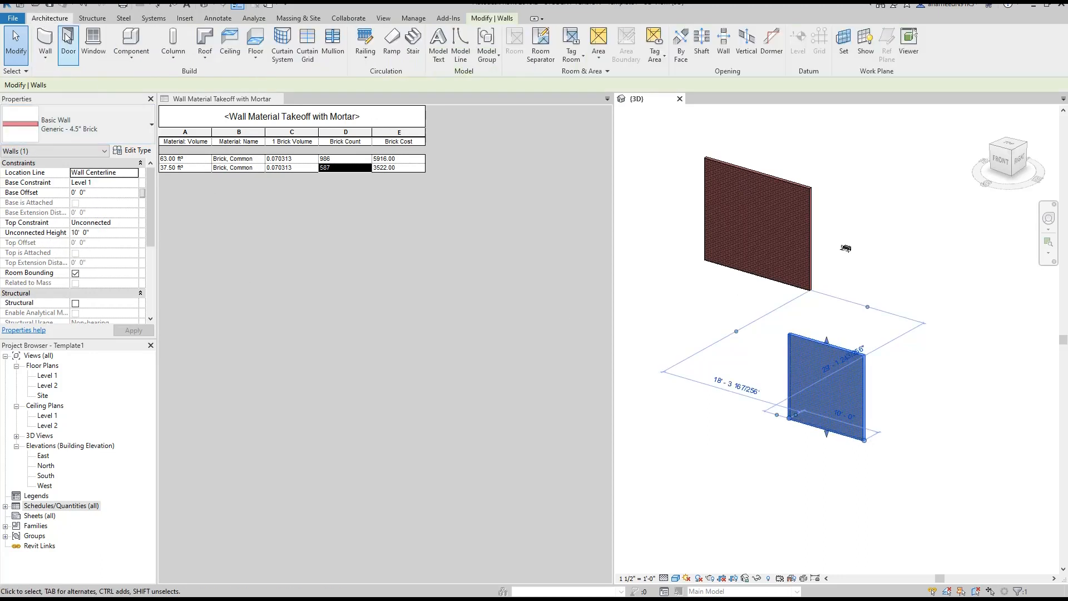
pyautogui.click(50, 45)
pyautogui.press('Escape')
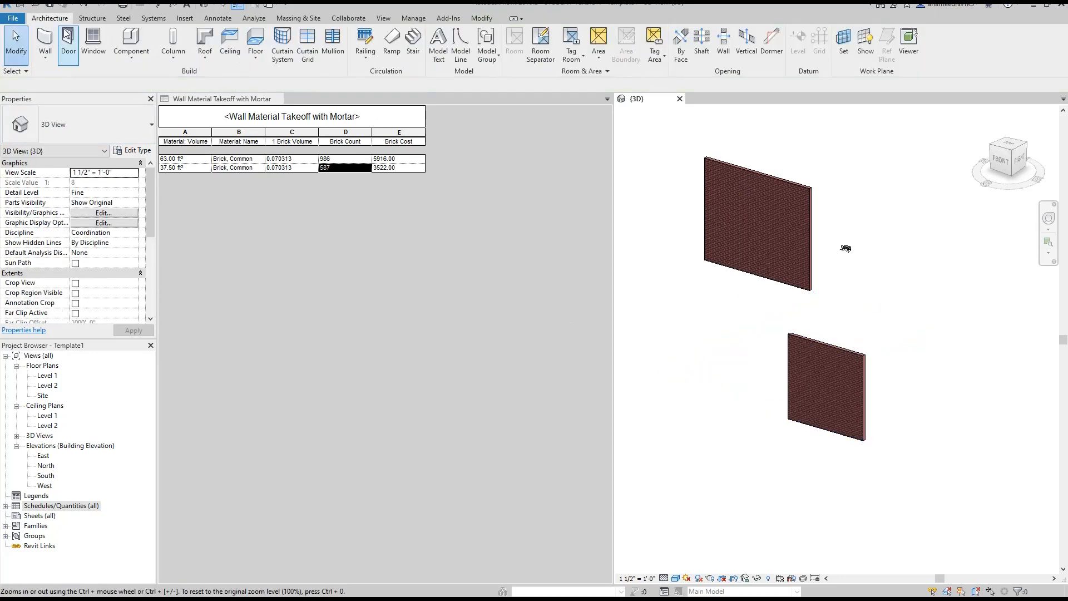
pyautogui.click(67, 39)
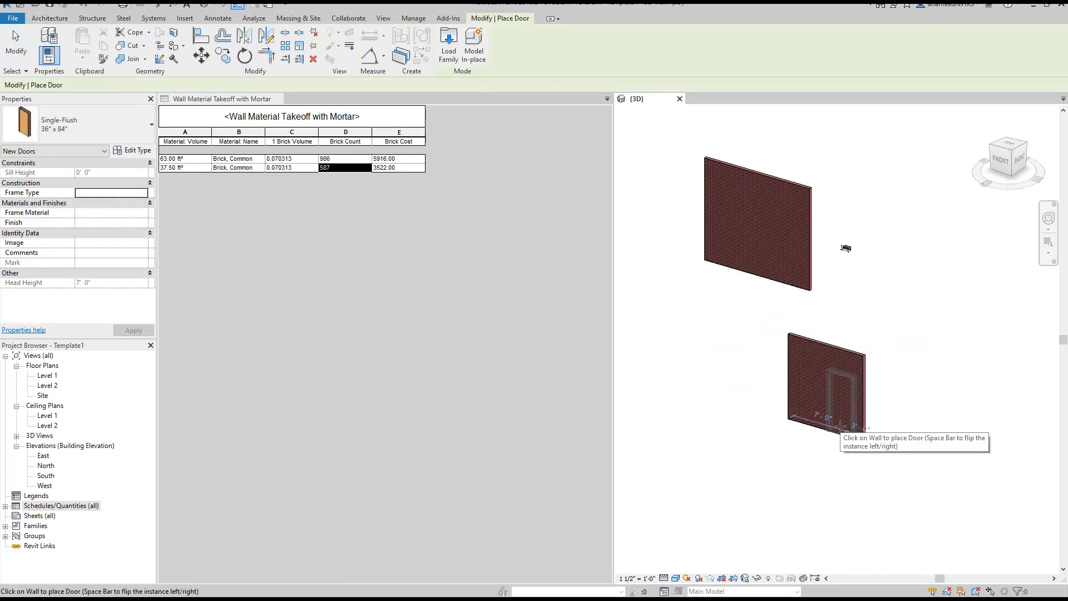
pyautogui.click(840, 426)
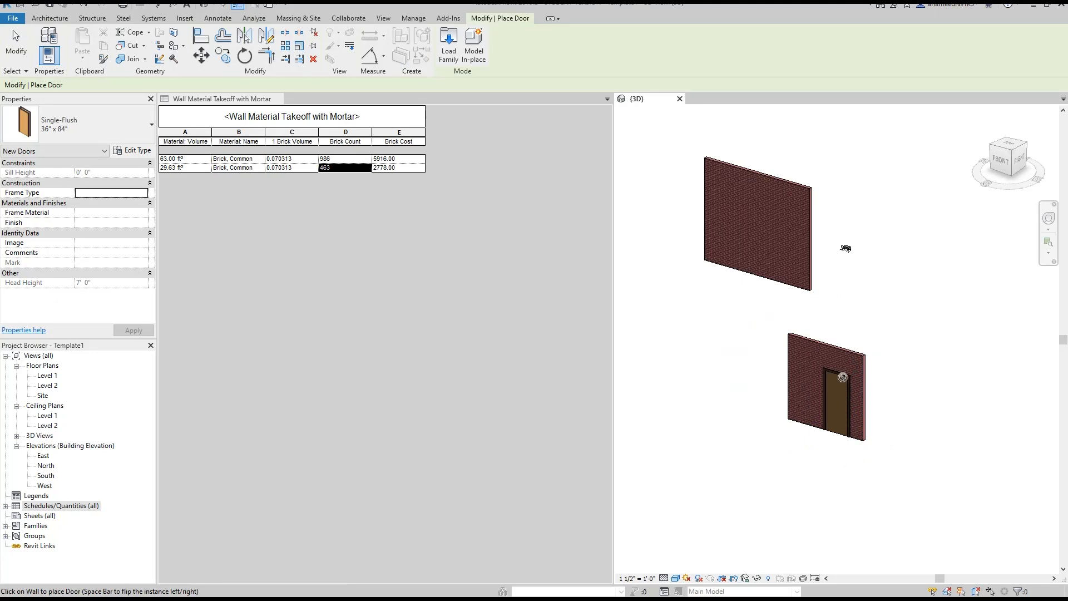
pyautogui.press('Escape')
pyautogui.press('Escape')
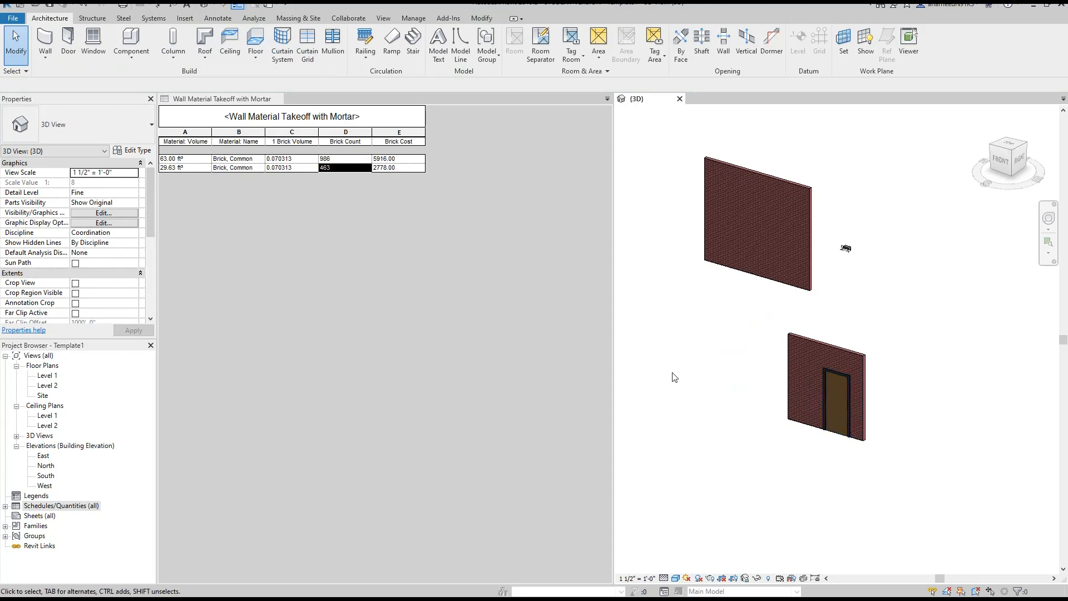
# - Place a Fixed 36" x 48" window in the smaller brick wall beside the door
pyautogui.click(92, 40)
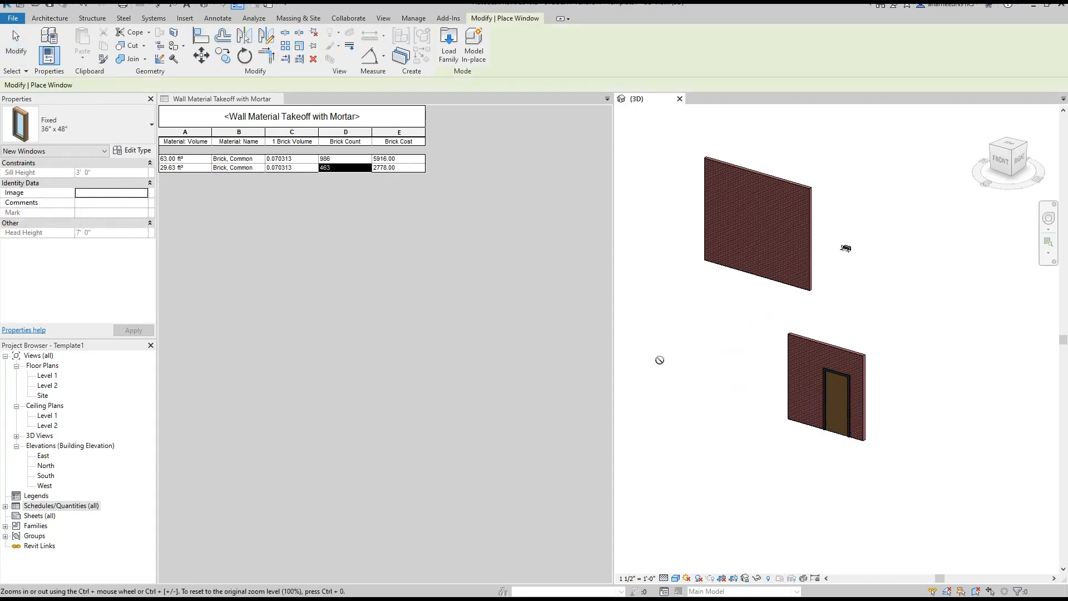
pyautogui.click(804, 395)
pyautogui.press('Escape')
pyautogui.press('Escape')
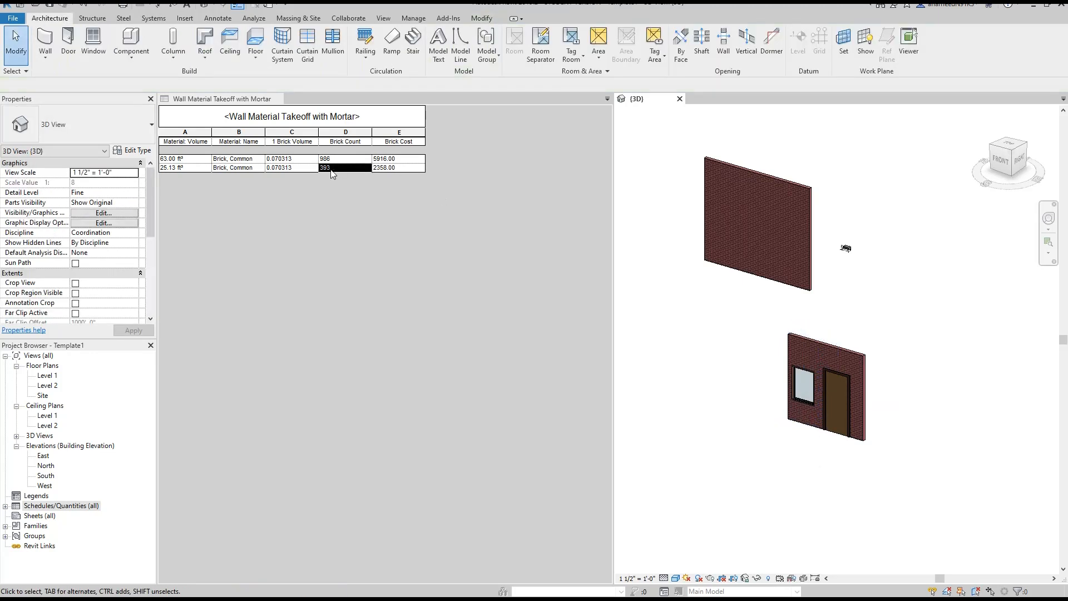
pyautogui.moveTo(843, 392); pyautogui.dragTo(799, 409, button='middle')
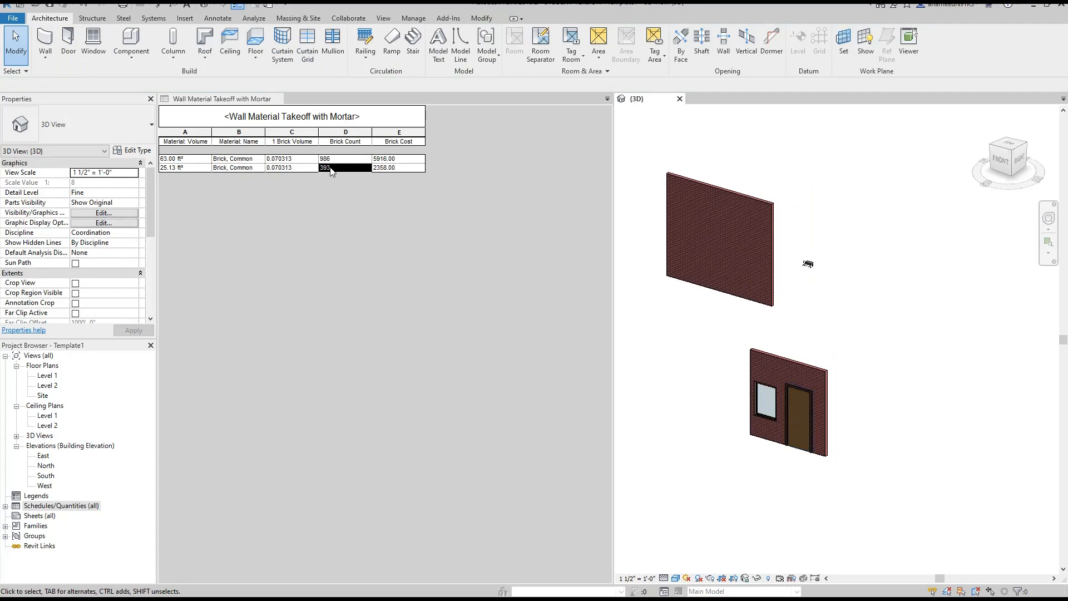
# - Filter the wall material takeoff by Material: Name contains Brick and apply it to the schedule
pyautogui.click(406, 169)
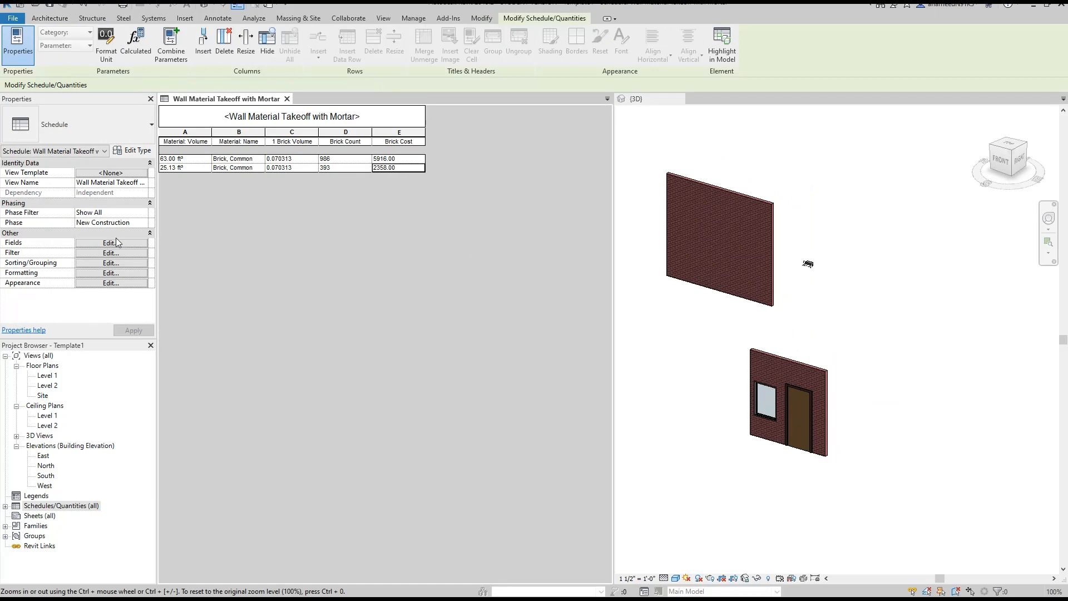
pyautogui.click(106, 244)
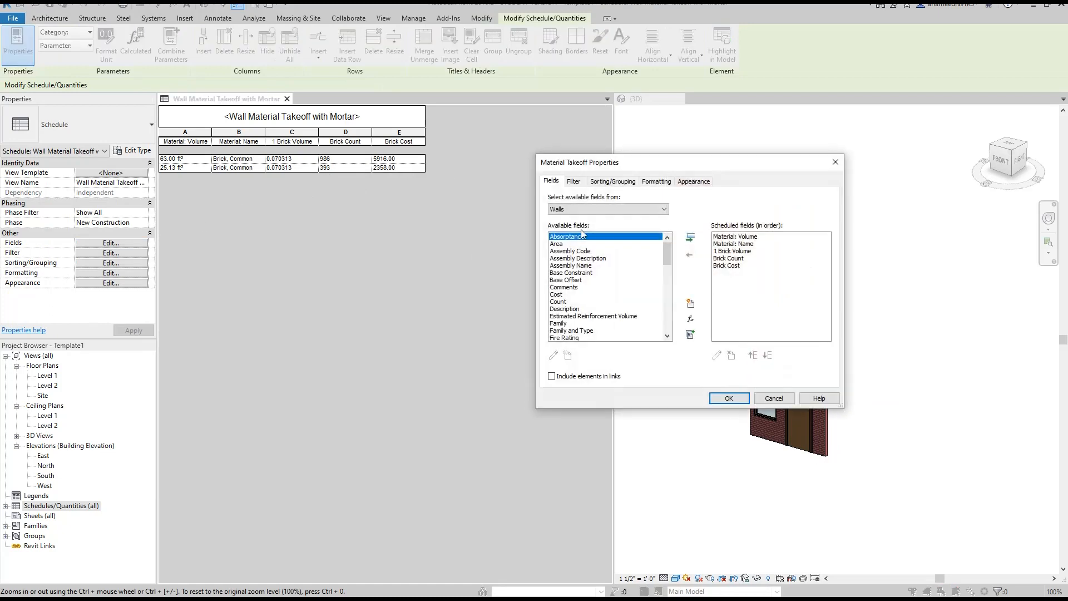
pyautogui.click(575, 182)
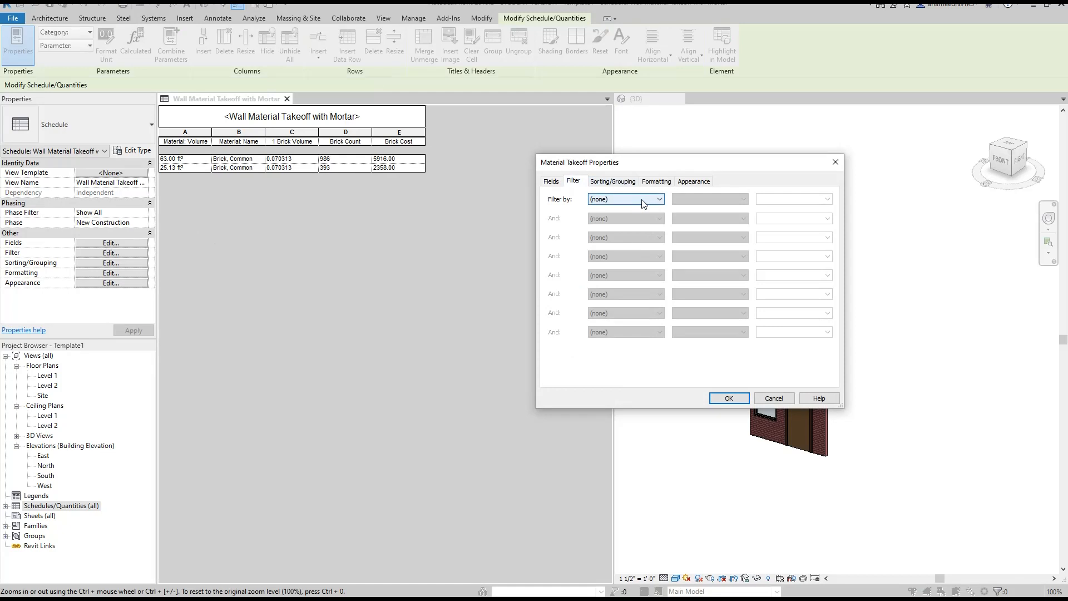
pyautogui.click(643, 200)
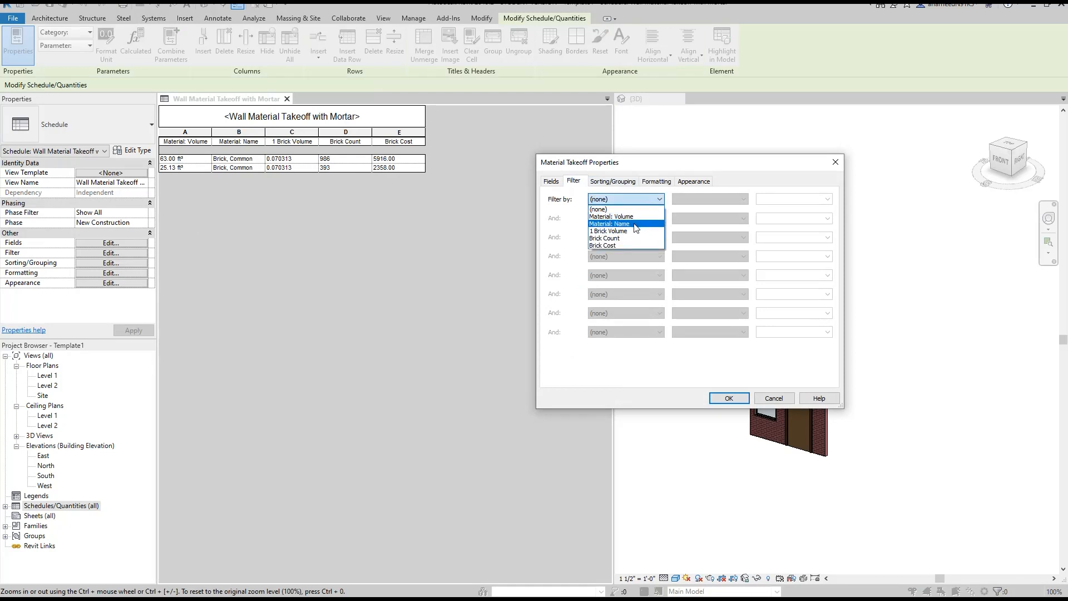
pyautogui.click(635, 225)
pyautogui.click(702, 200)
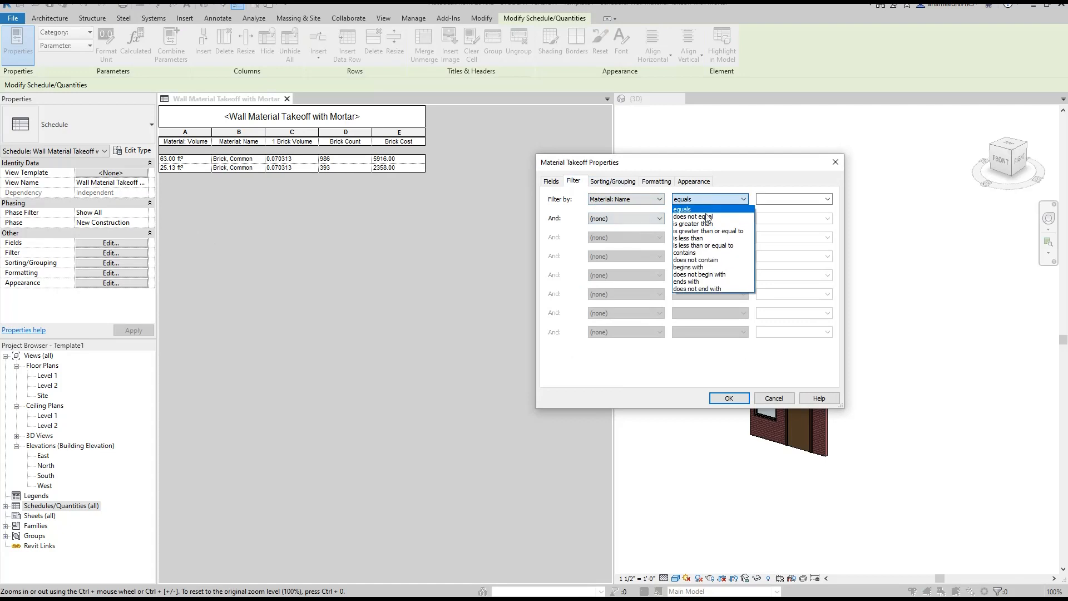
pyautogui.click(707, 253)
pyautogui.click(790, 201)
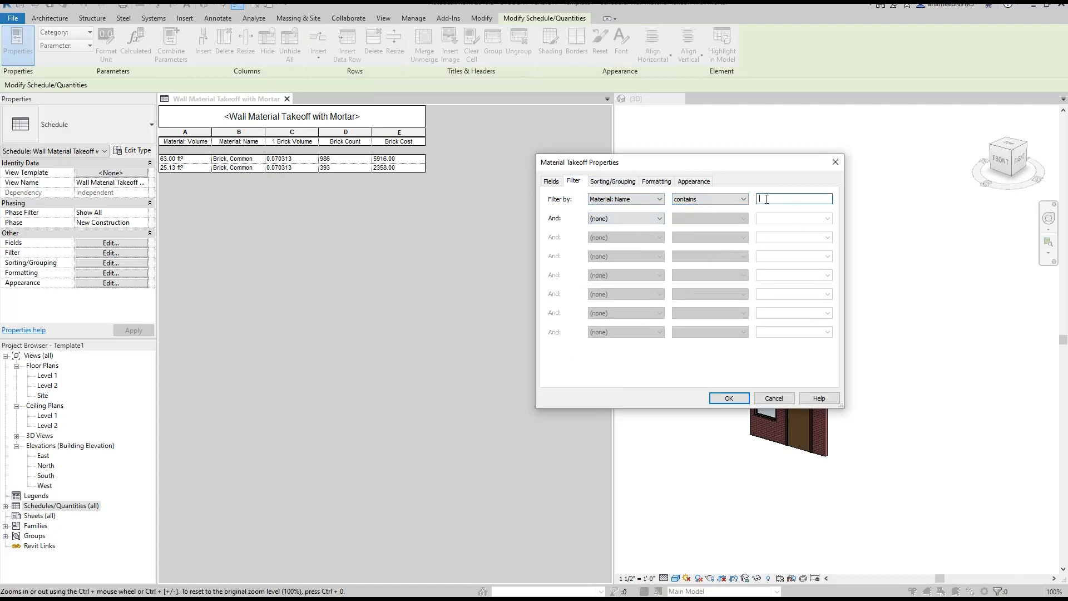
pyautogui.write('Brick')
pyautogui.click(728, 399)
pyautogui.click(730, 403)
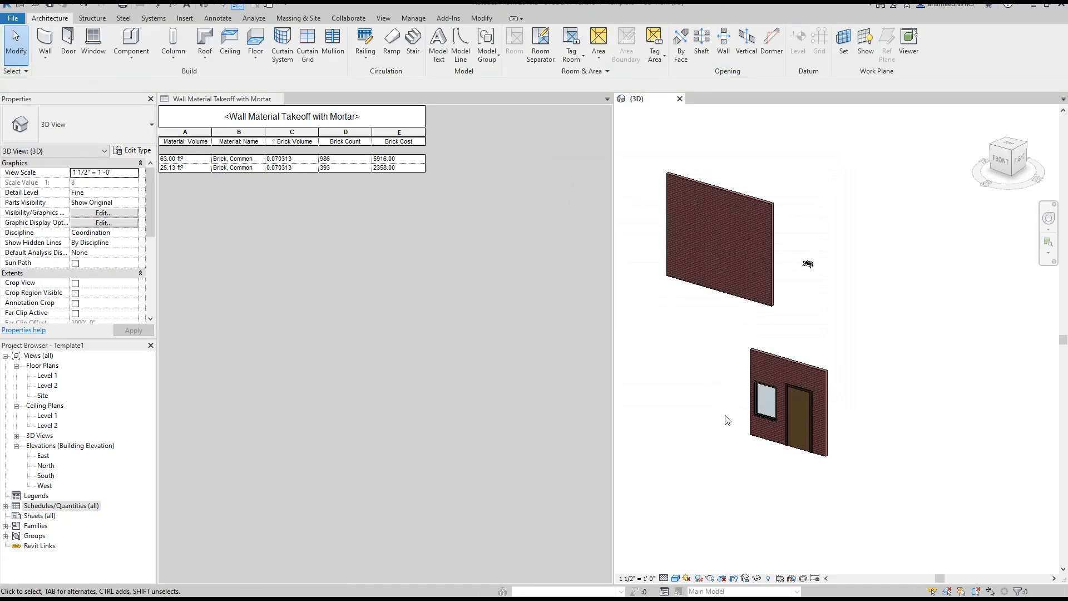
# - Widen the 3D view beside the takeoff and expand the project's list of schedules
pyautogui.moveTo(800, 461); pyautogui.dragTo(811, 453, button='middle')
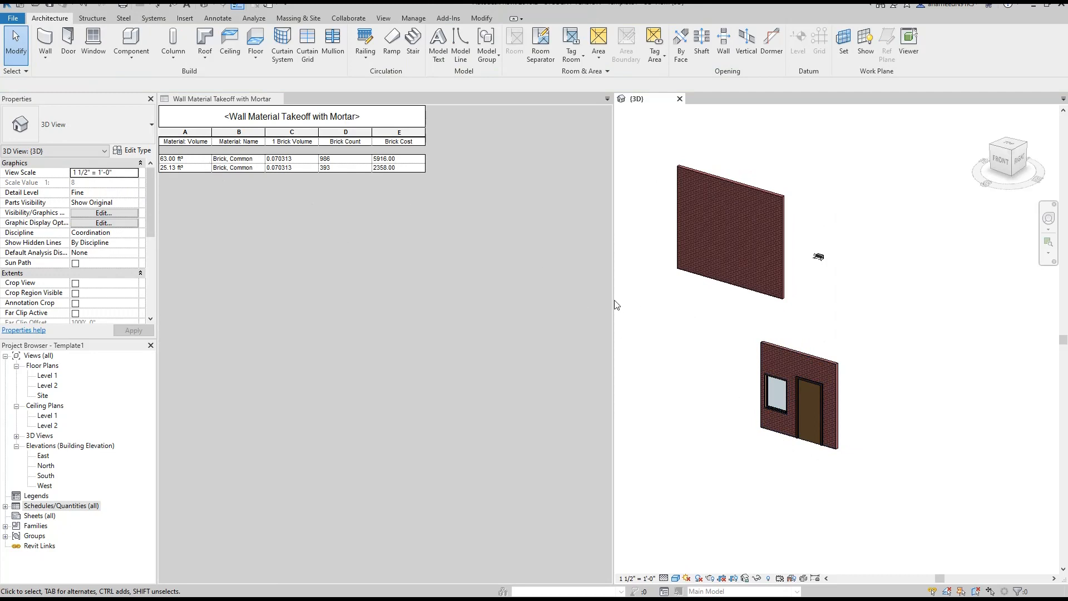
pyautogui.moveTo(613, 307); pyautogui.dragTo(545, 321)
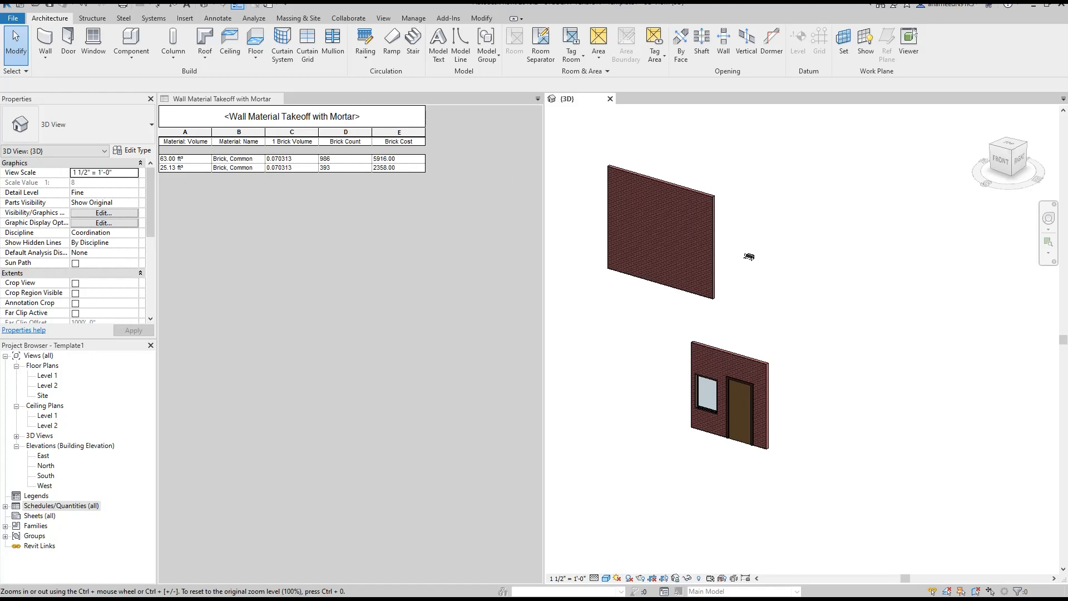
pyautogui.doubleClick(17, 507)
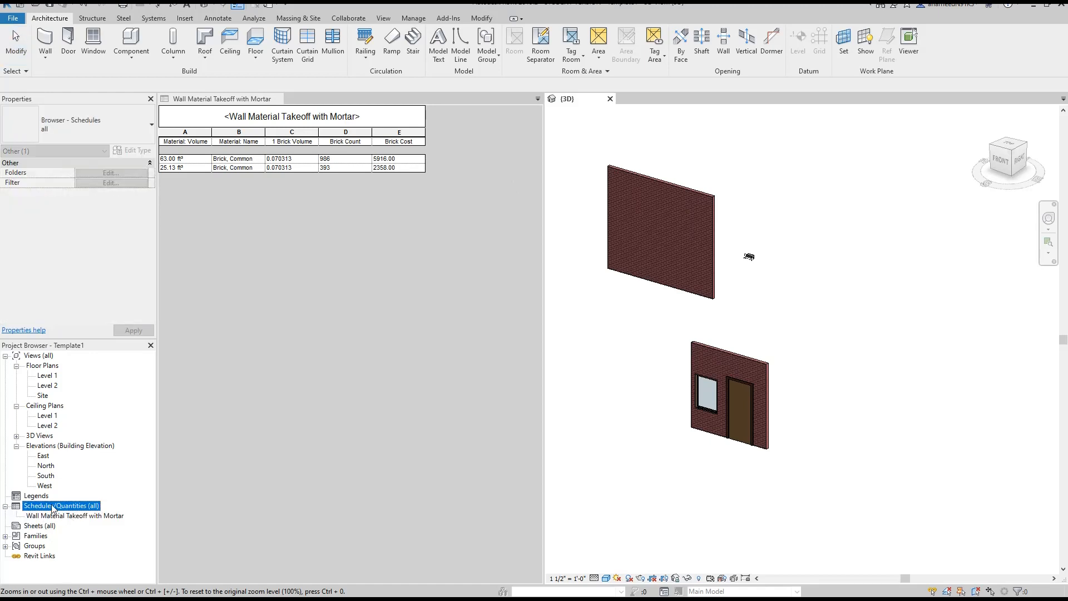
# - Create a new <Multi-Category> schedule named Multi-Category Schedule for the New Construction phase
pyautogui.rightClick(42, 506)
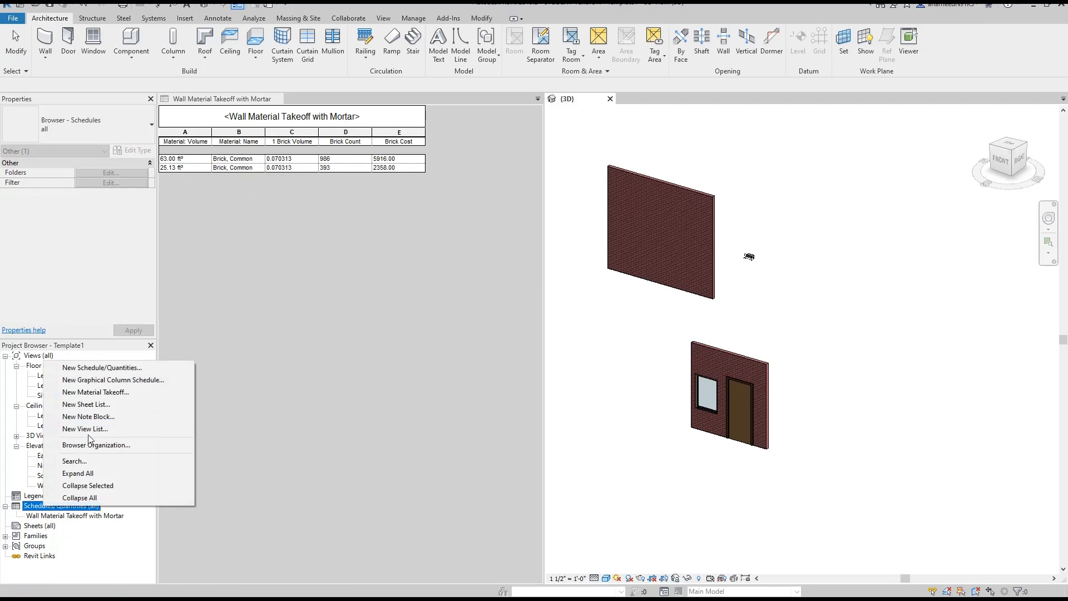
pyautogui.click(121, 371)
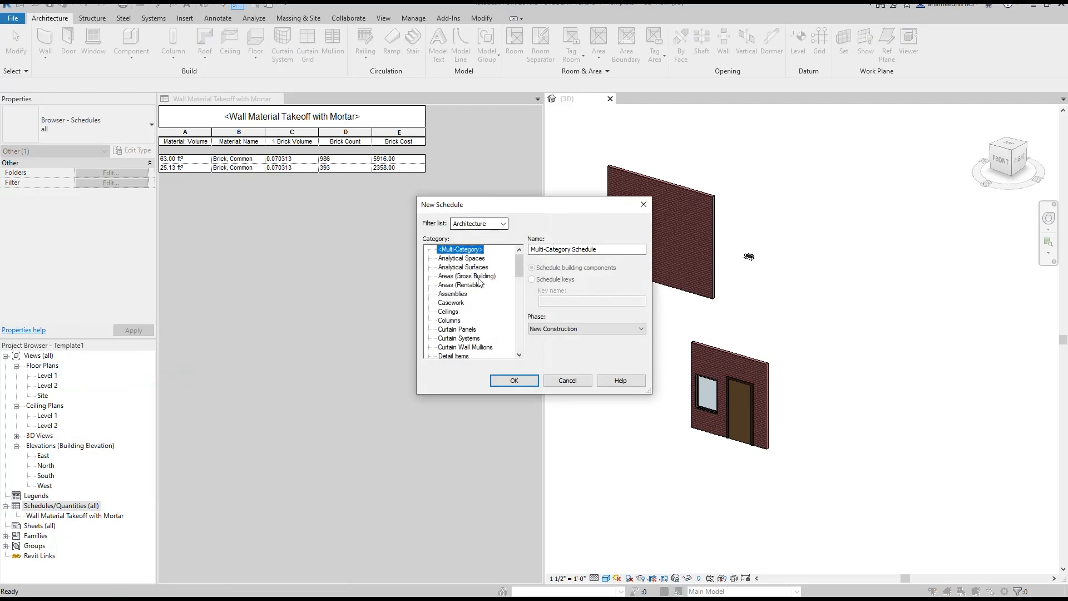
pyautogui.click(517, 382)
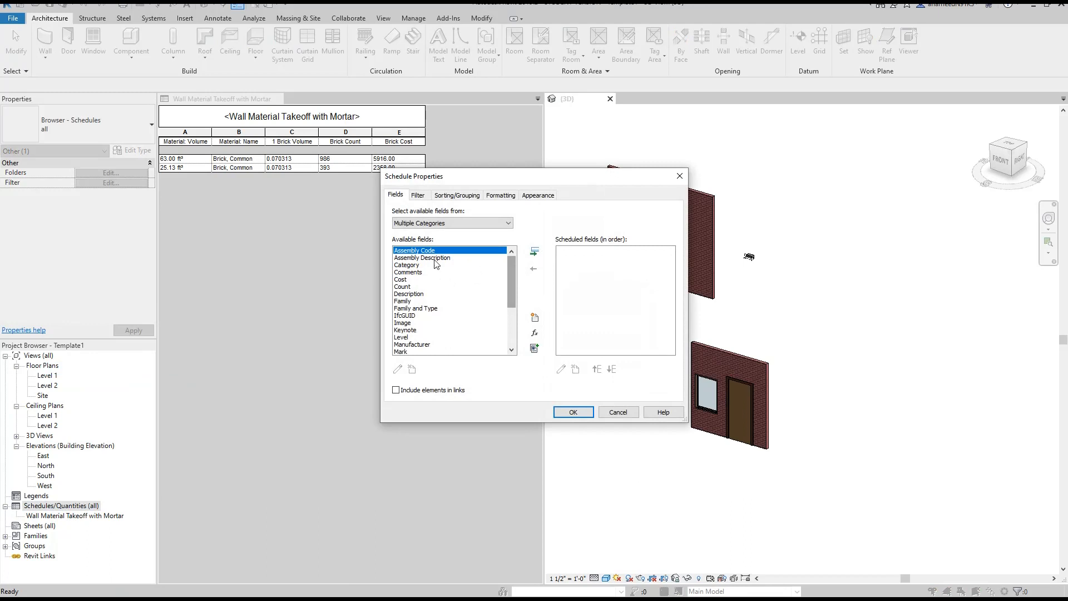
# - Add every available field to the multi-category schedule, with Count first and Assembly Code through Cost last, and generate the schedule
pyautogui.click(406, 287)
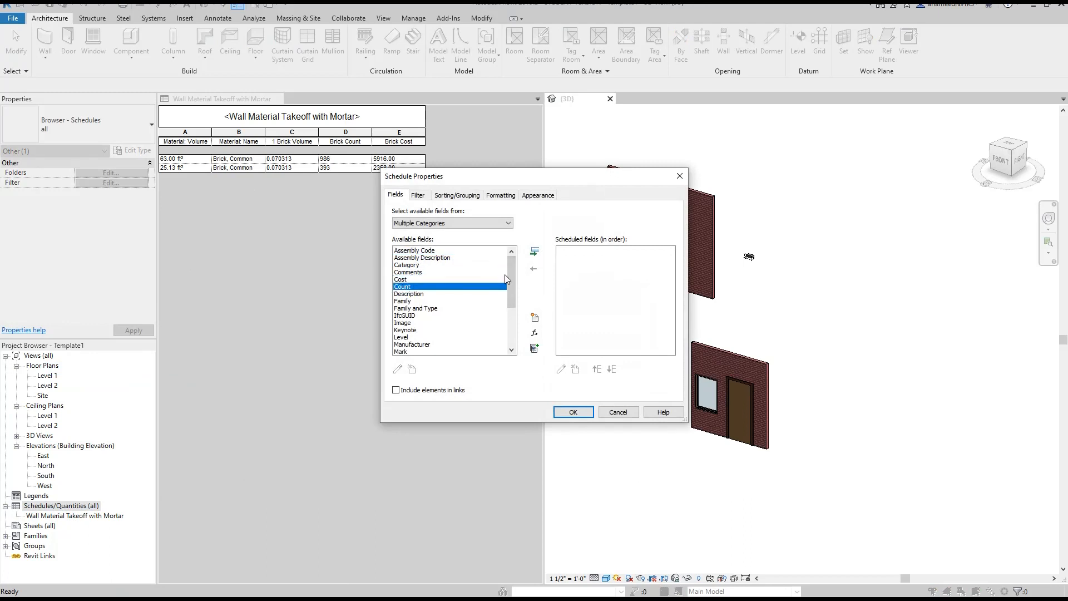
pyautogui.moveTo(513, 275)
pyautogui.mouseDown()
pyautogui.moveTo(511, 323)
pyautogui.moveTo(520, 277)
pyautogui.mouseUp()
pyautogui.click(534, 251)
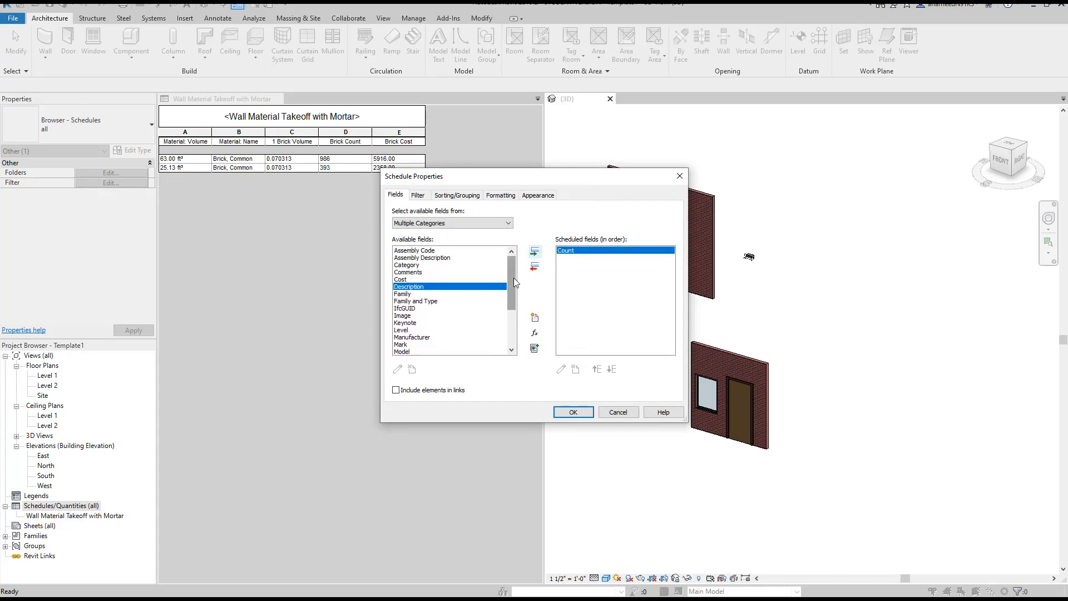
pyautogui.keyDown('shift'); pyautogui.click(411, 251); pyautogui.keyUp('shift')
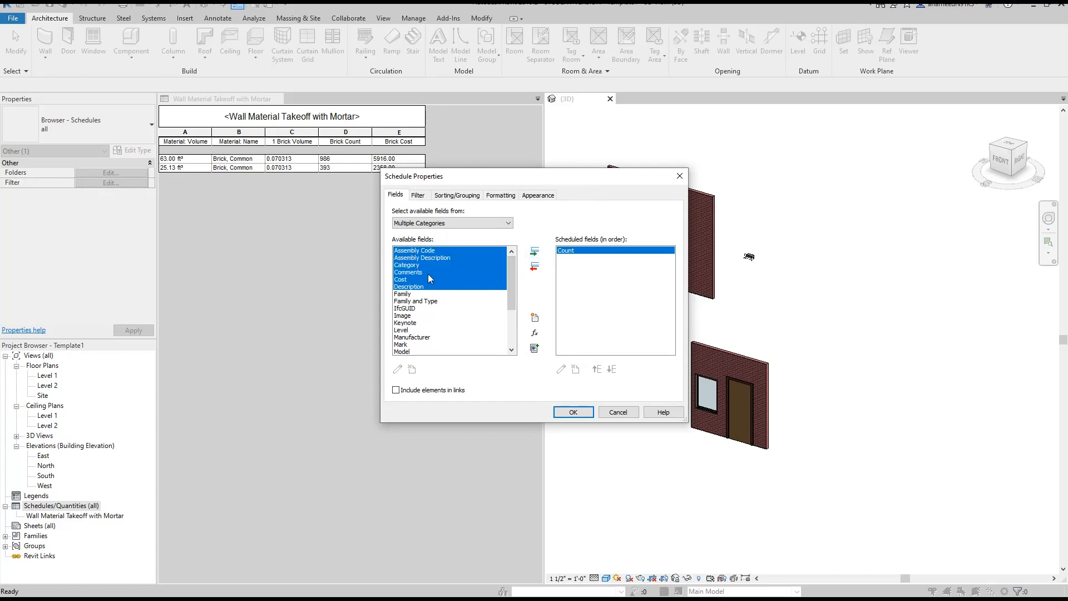
pyautogui.moveTo(516, 282); pyautogui.dragTo(510, 257)
pyautogui.keyDown('shift'); pyautogui.click(411, 338); pyautogui.keyUp('shift')
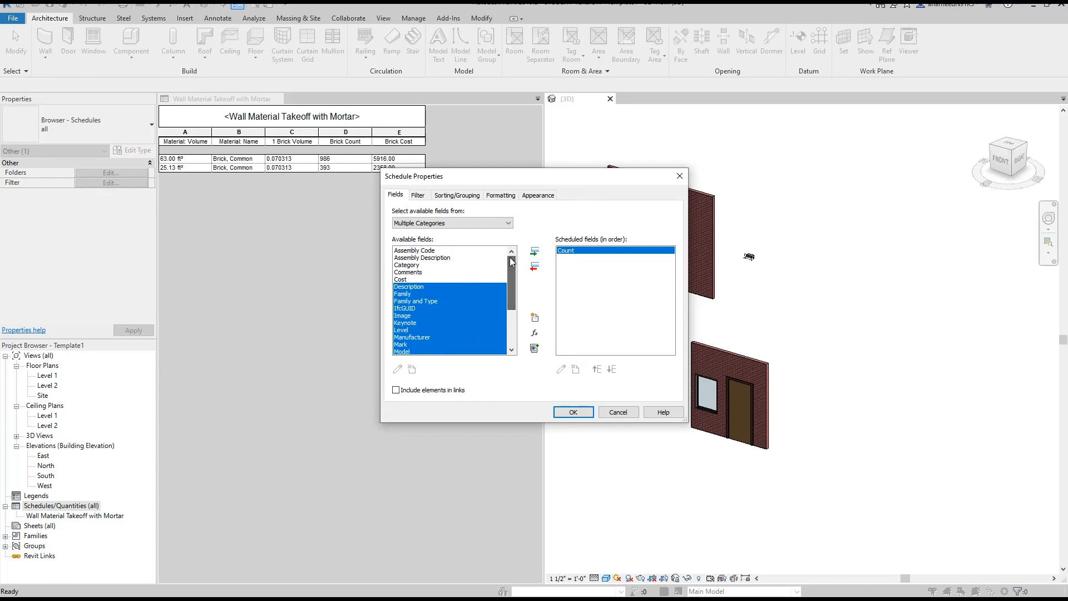
pyautogui.click(534, 251)
pyautogui.moveTo(422, 280); pyautogui.dragTo(406, 253)
pyautogui.click(534, 252)
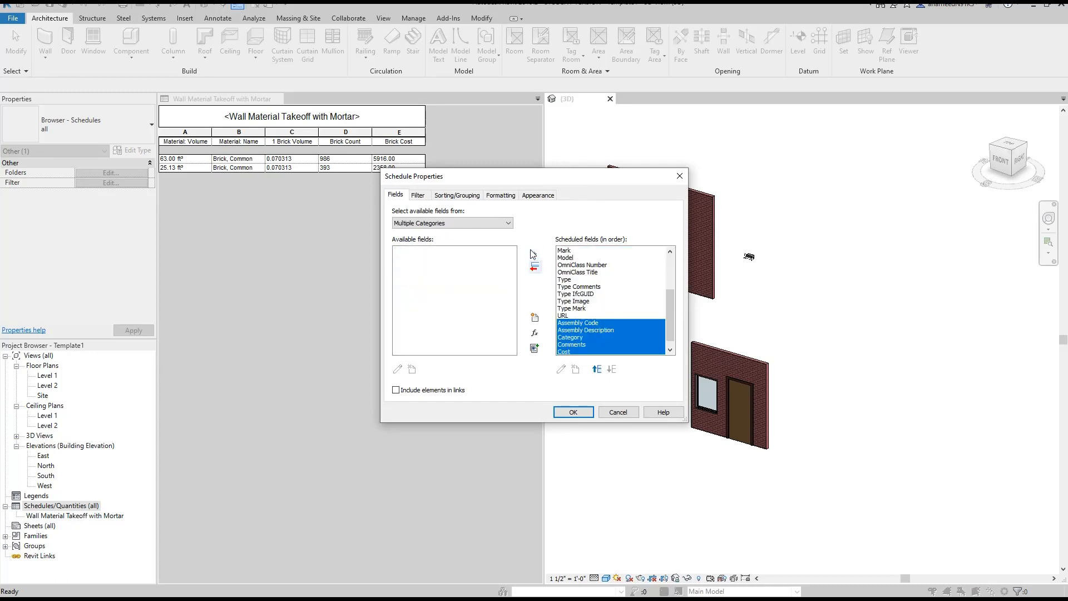
pyautogui.click(571, 411)
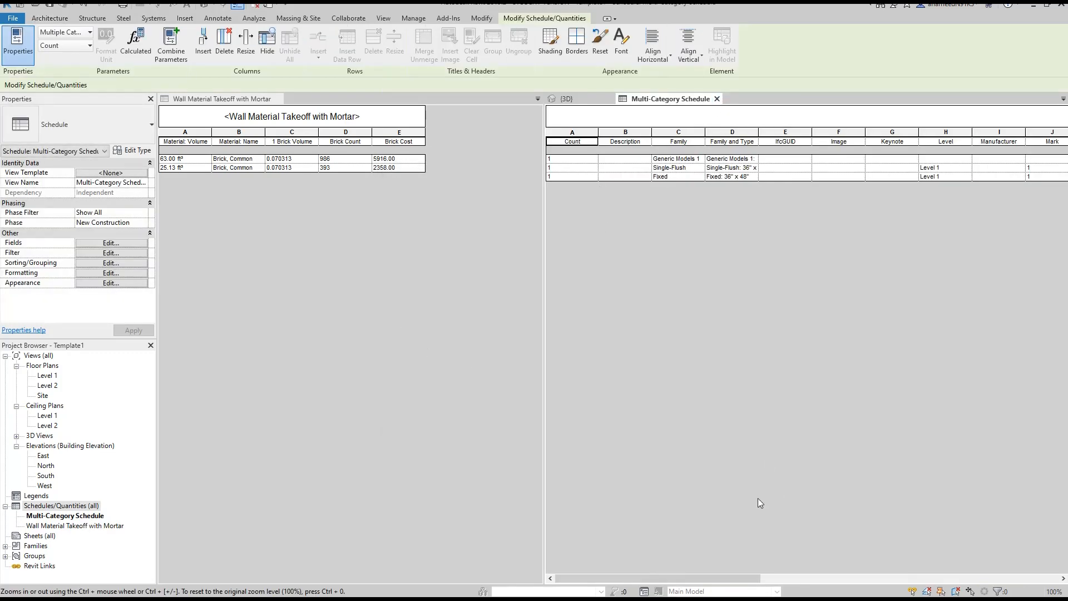
# - Examine all columns of the multi-category schedule, including the OmniClass titles, types and assembly codes of the door and window
pyautogui.moveTo(728, 579); pyautogui.dragTo(685, 572)
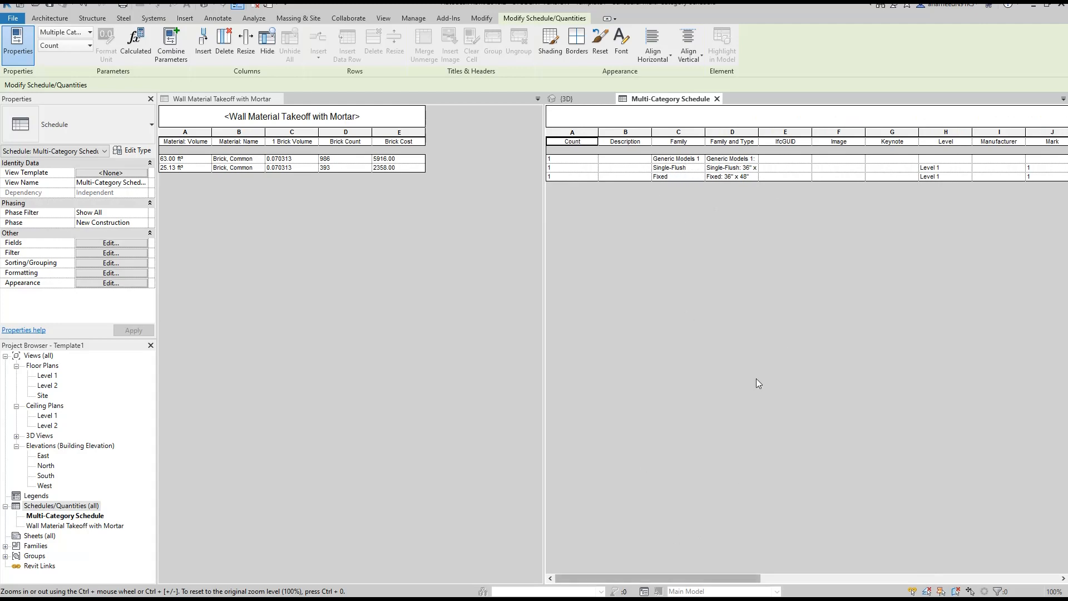
pyautogui.moveTo(731, 580); pyautogui.dragTo(933, 571)
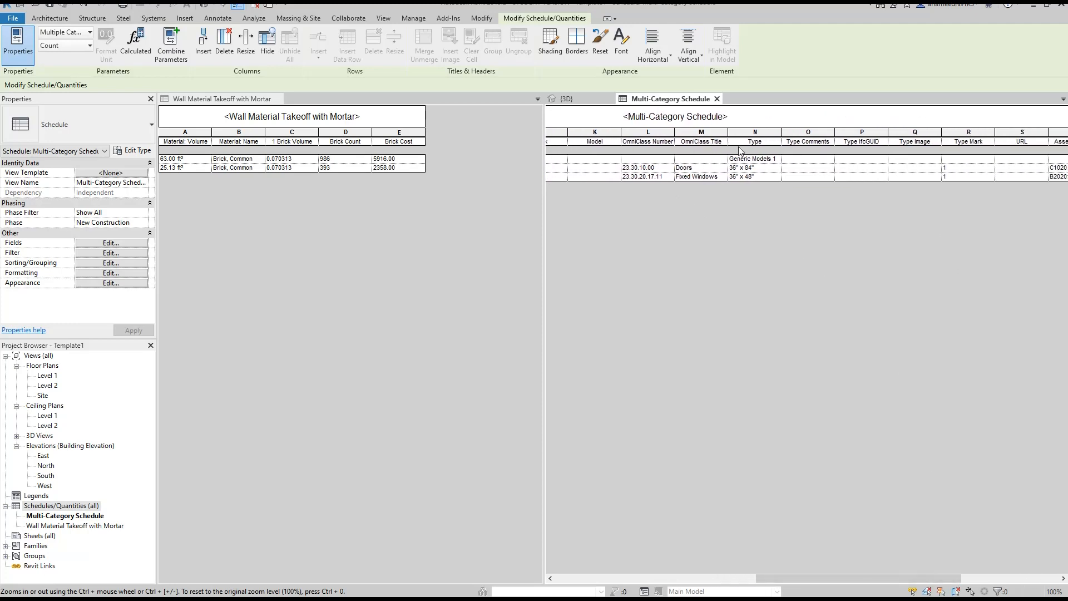
pyautogui.click(707, 170)
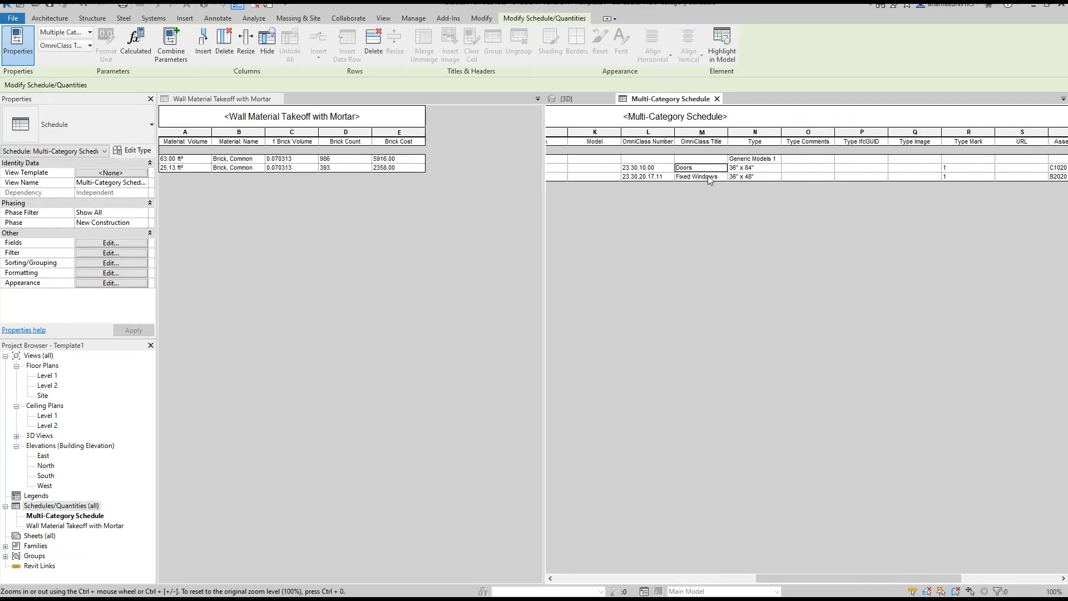
pyautogui.click(761, 176)
pyautogui.click(762, 168)
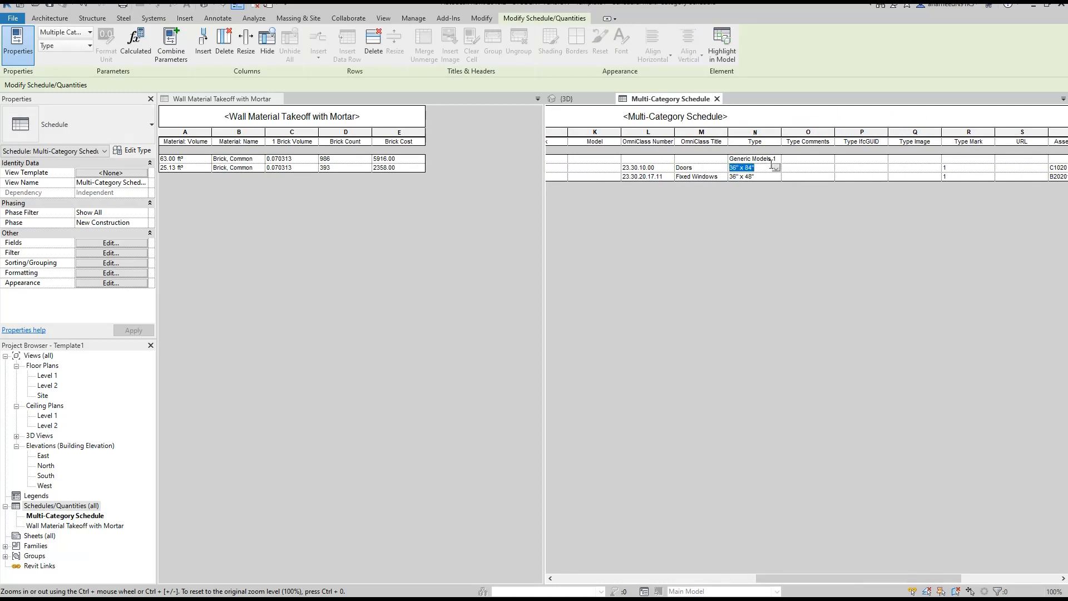
pyautogui.click(772, 160)
pyautogui.moveTo(924, 580); pyautogui.dragTo(1043, 569)
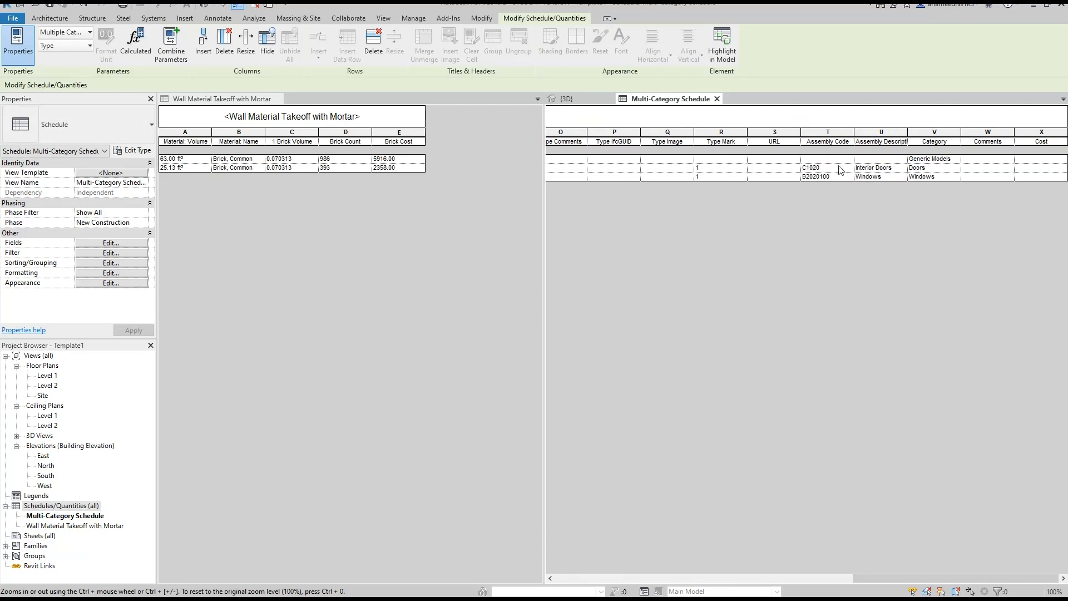
pyautogui.moveTo(810, 580); pyautogui.dragTo(566, 573)
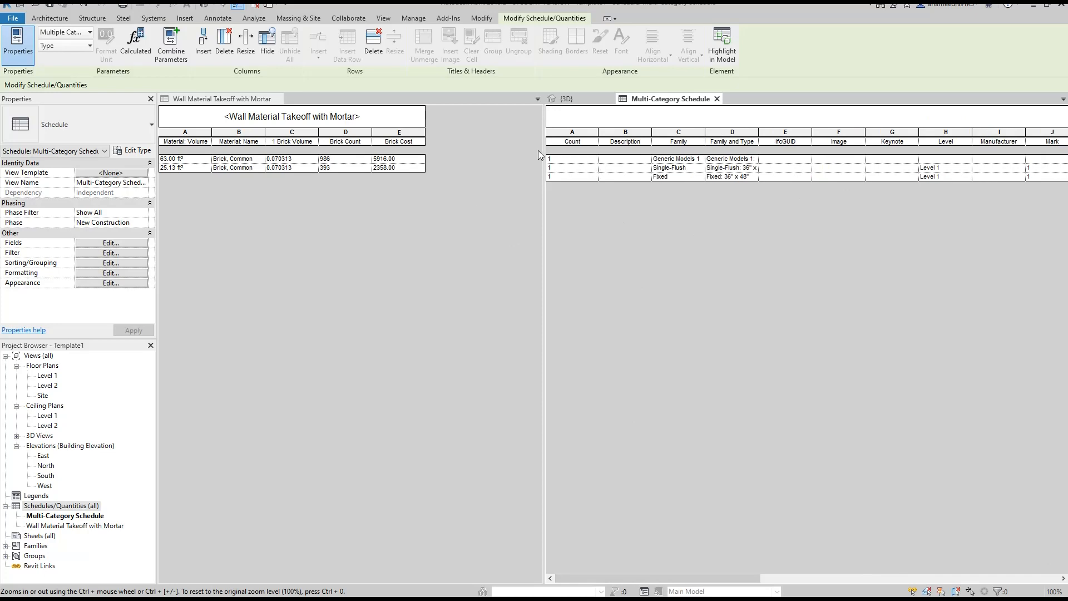
# - Delete the Description, IfcGUID, Image and Keynote columns from the multi-category schedule
pyautogui.click(625, 133)
pyautogui.rightClick(623, 133)
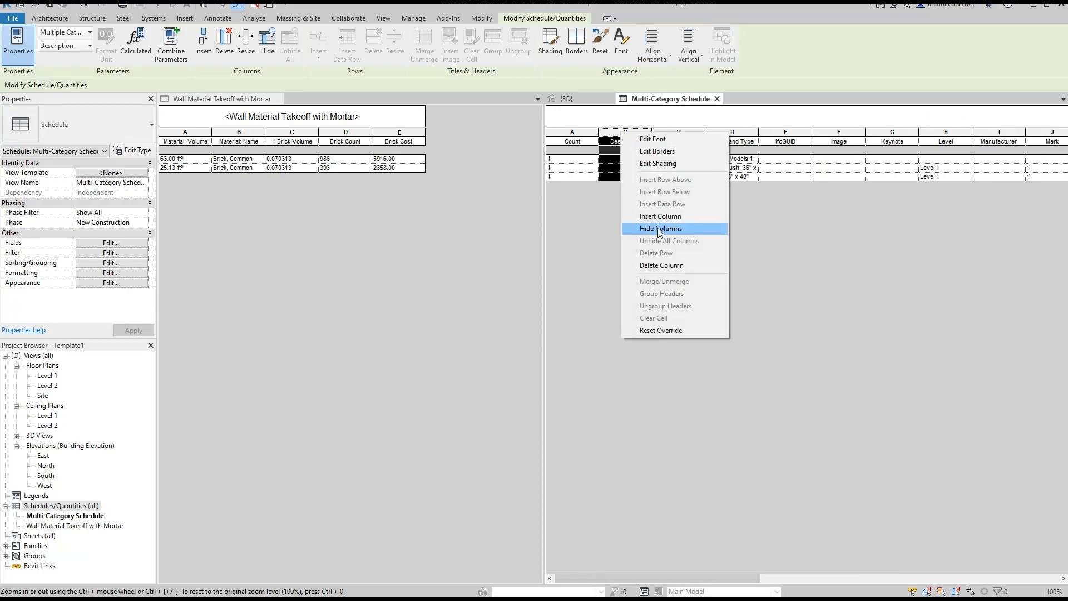
pyautogui.click(668, 270)
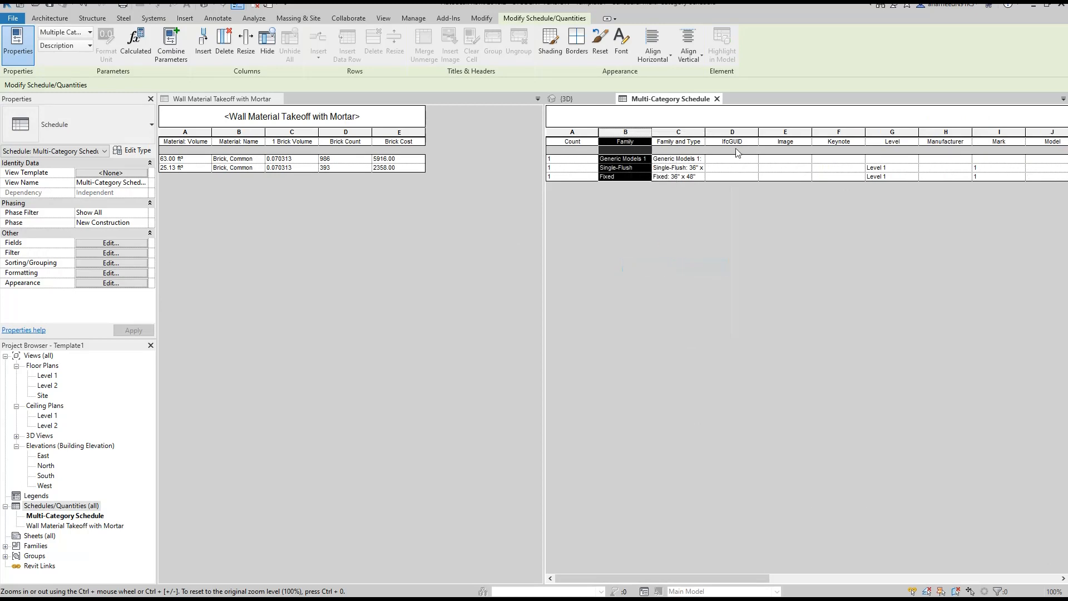
pyautogui.moveTo(745, 133); pyautogui.dragTo(830, 134)
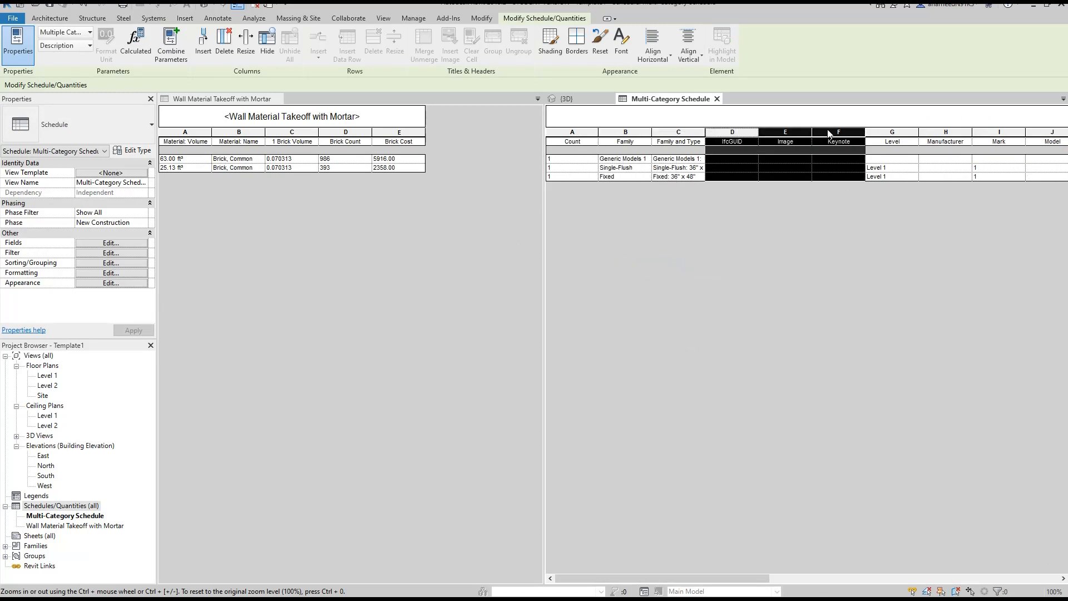
pyautogui.rightClick(748, 134)
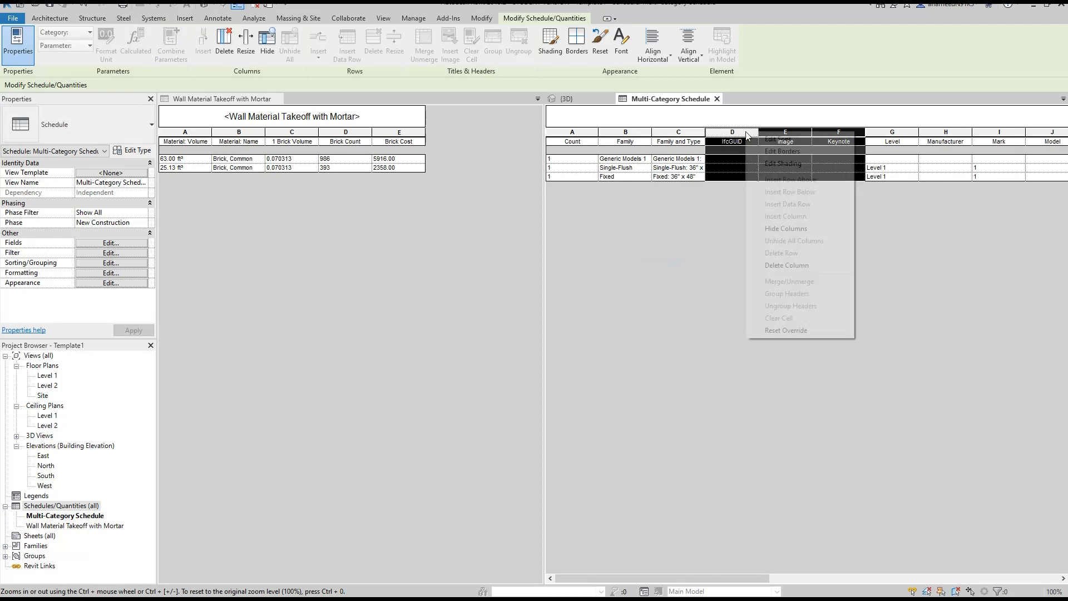
pyautogui.click(777, 266)
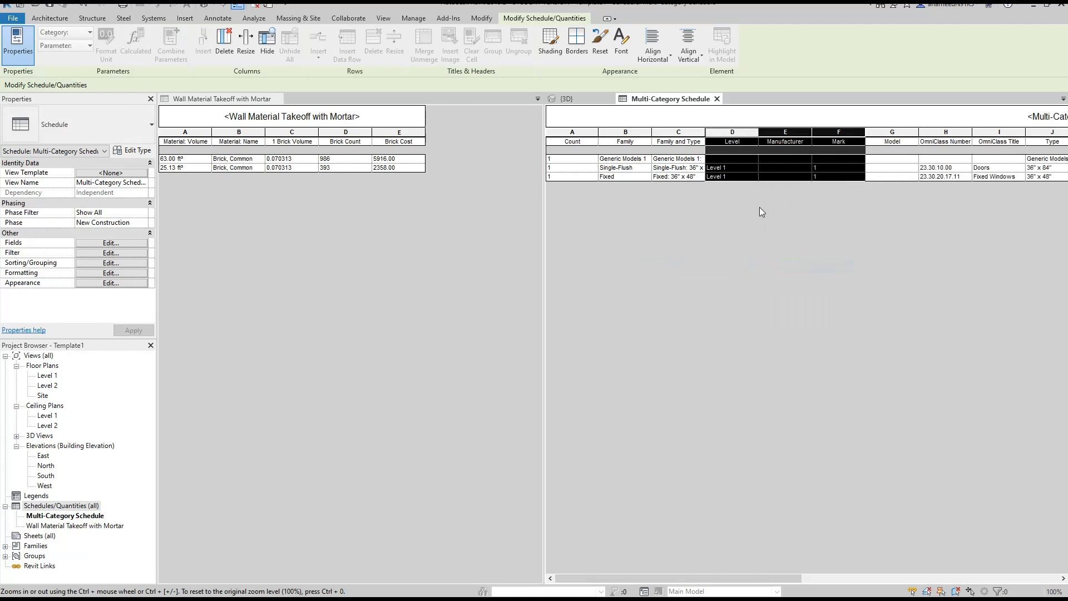
# - Close the multi-category schedule to return to the 3D view and clear the element selection
pyautogui.moveTo(786, 579); pyautogui.dragTo(751, 537)
pyautogui.click(718, 99)
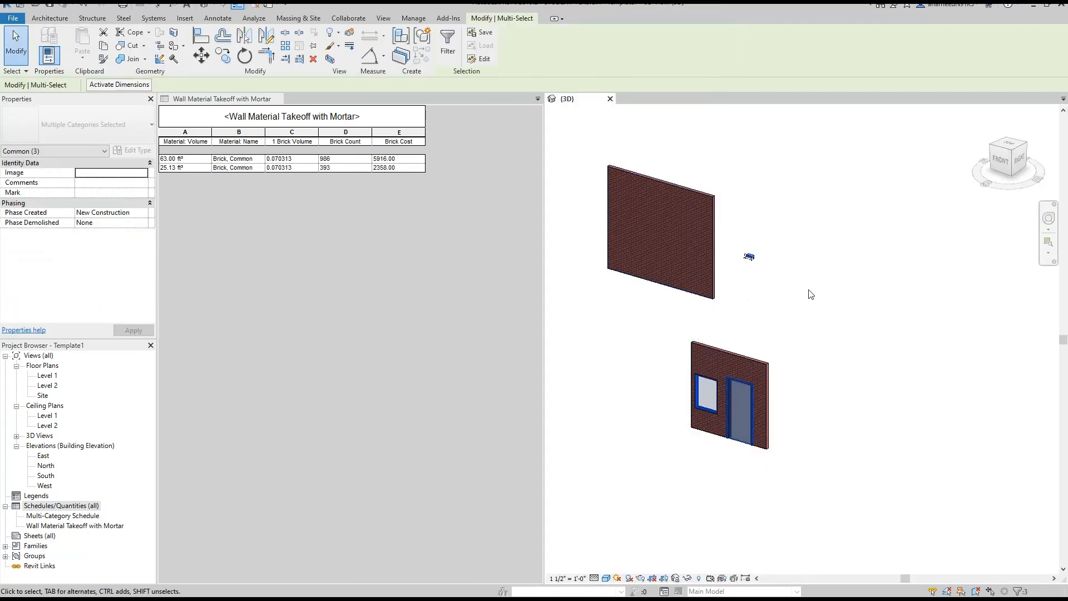
pyautogui.click(835, 295)
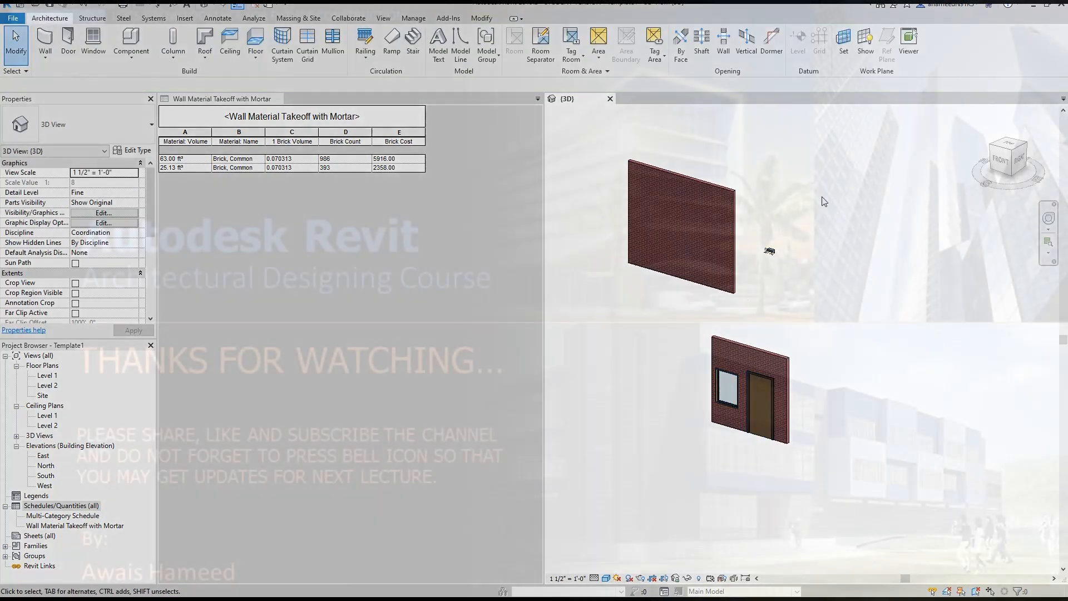